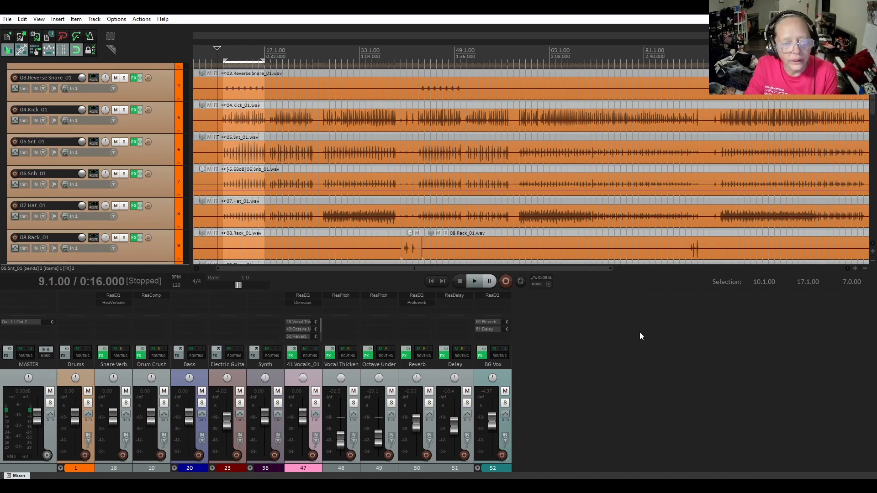
- Clear the time selection
key(Escape)
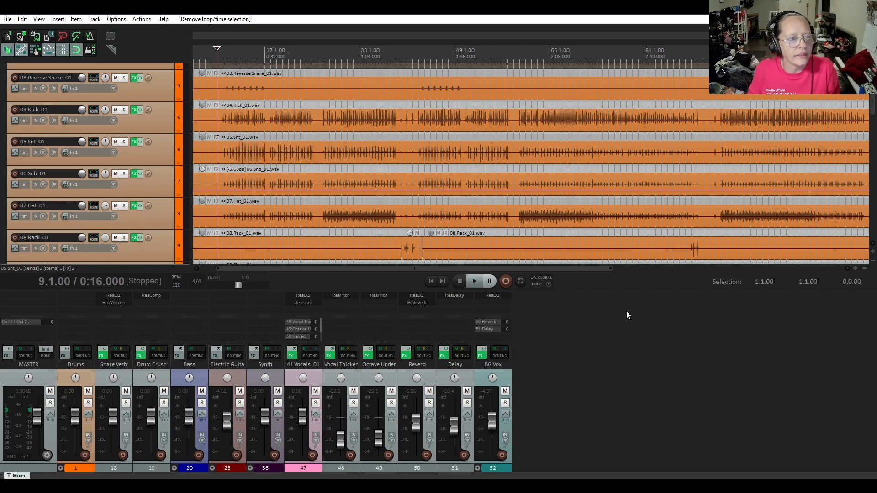
- Filter the action list for "theme", open the theme tweak/configuration window, and examine its colour and font settings
click(141, 20)
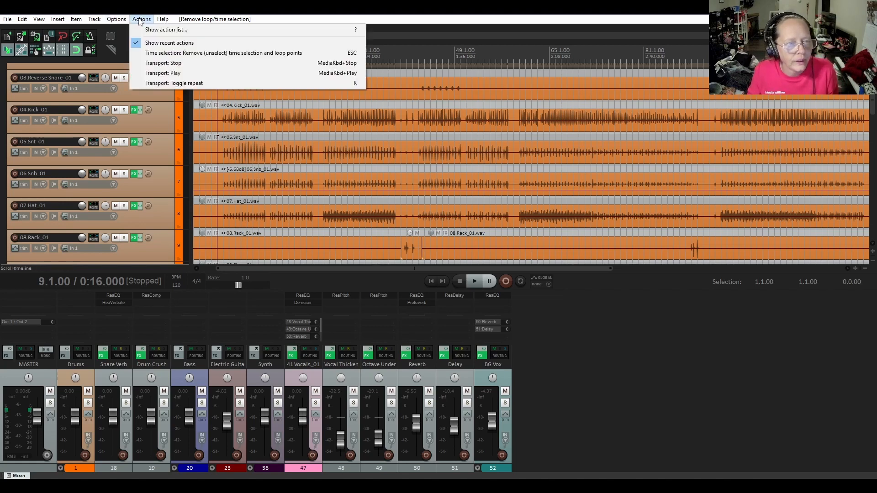
click(144, 29)
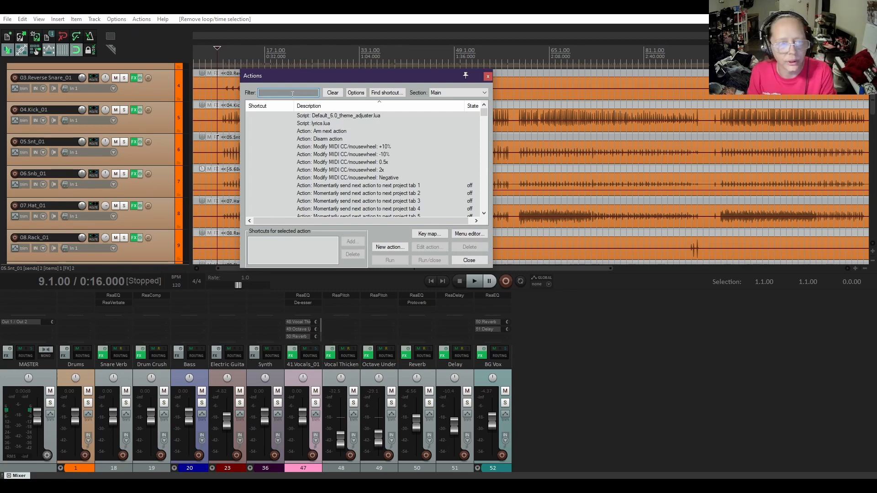
text(theme)
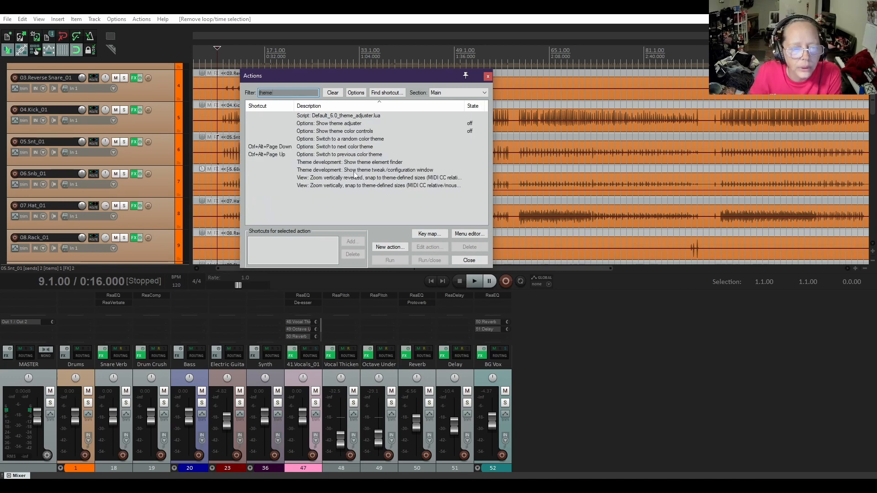
click(371, 171)
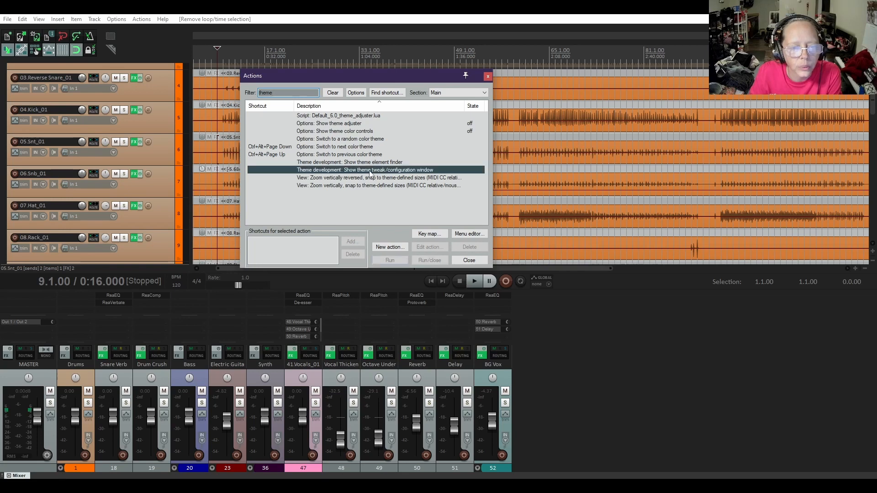
click(390, 260)
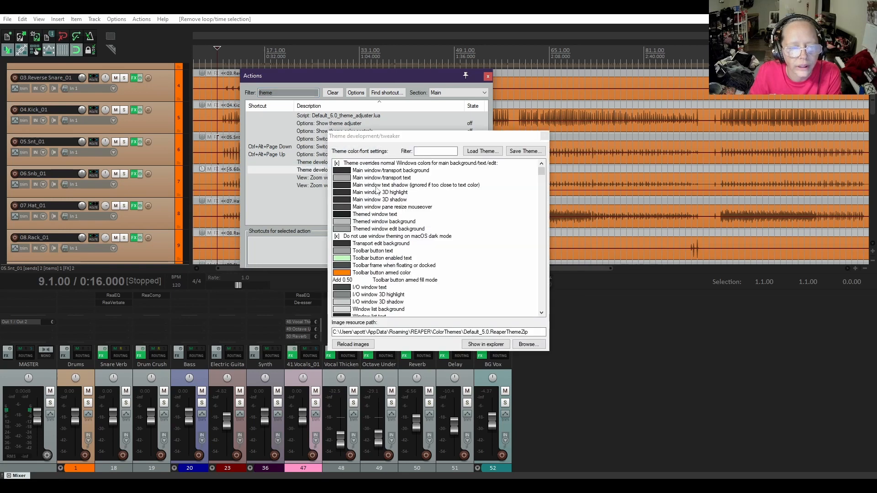
scroll(349, 182, down, 1)
scroll(348, 181, down, 15)
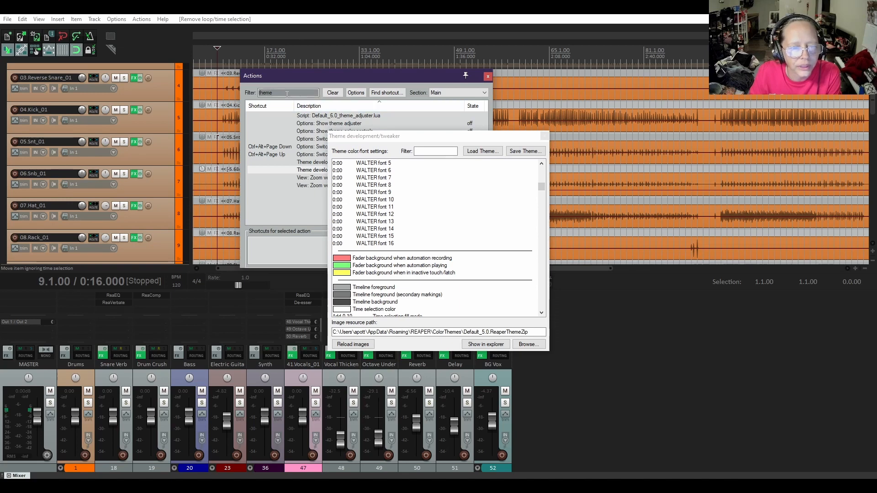
click(545, 135)
click(487, 76)
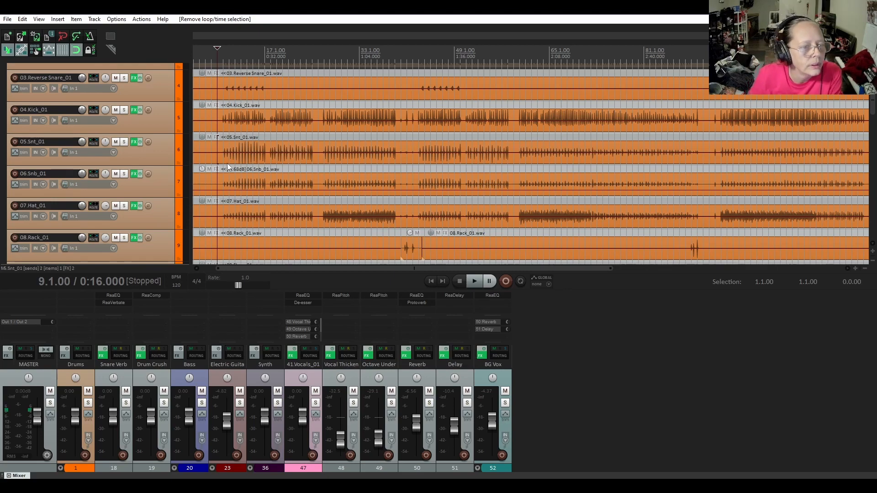
- Play back the first snare hits of the 05.Snt_01 track from two starting points, including 12.3.00
scroll(284, 155, up, 4)
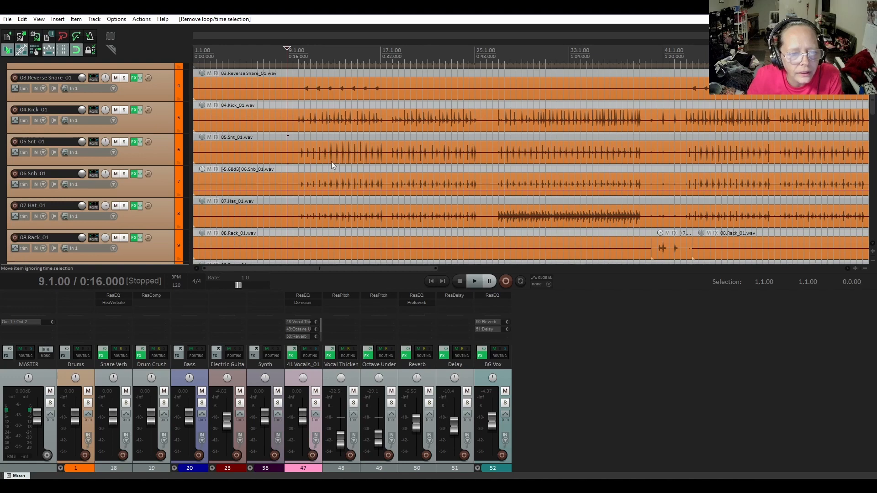
click(327, 161)
key(space)
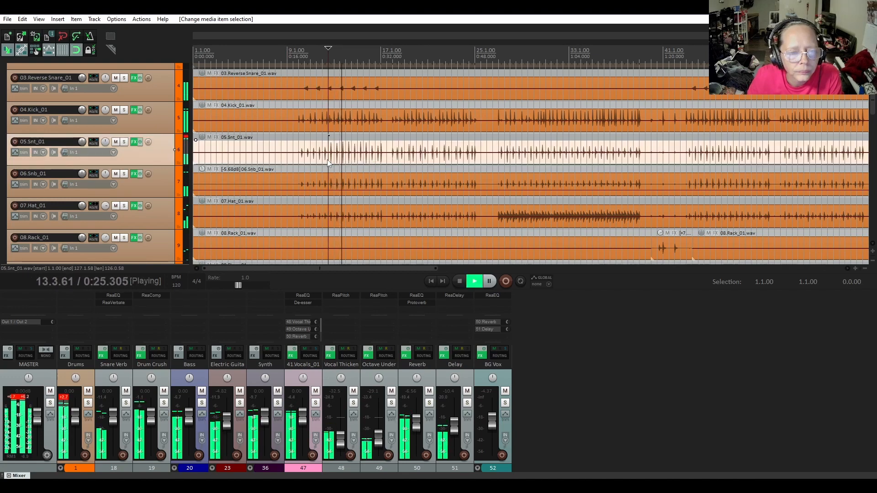
key(space)
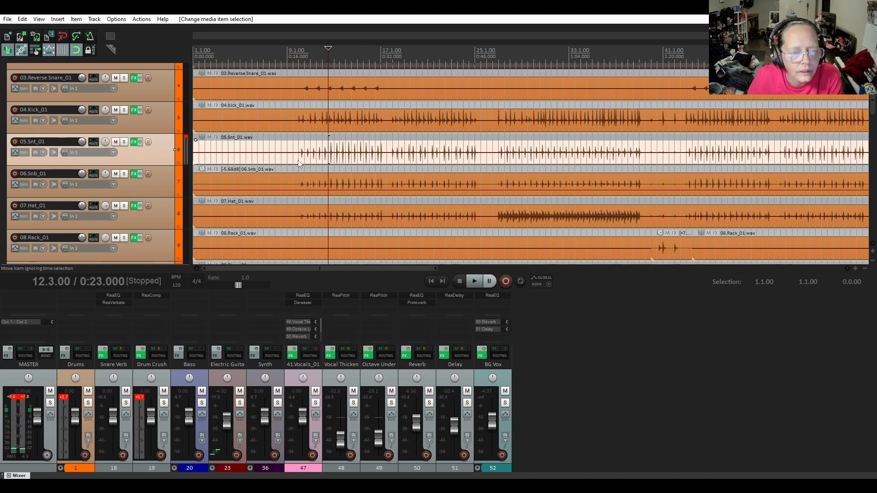
click(298, 160)
key(space)
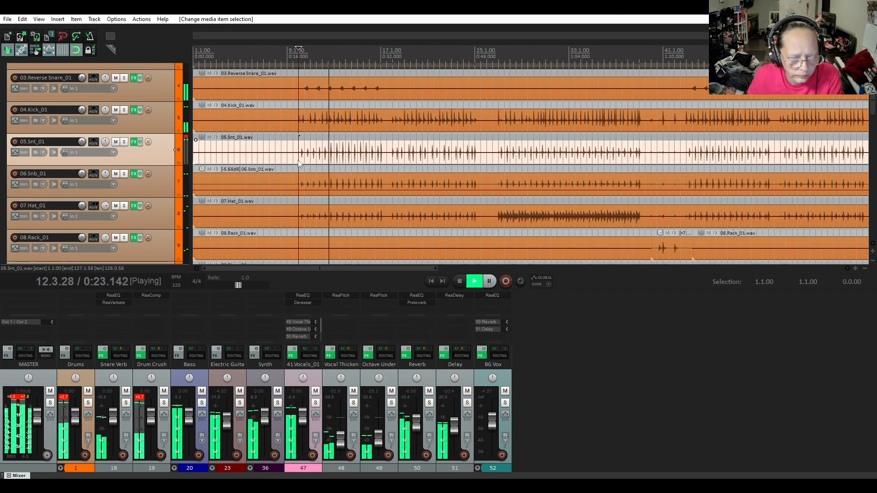
key(space)
- Split the 05.Snt_01 item at 12.3.00 and raise the volume of the part before the split to +3.00 dB
click(328, 160)
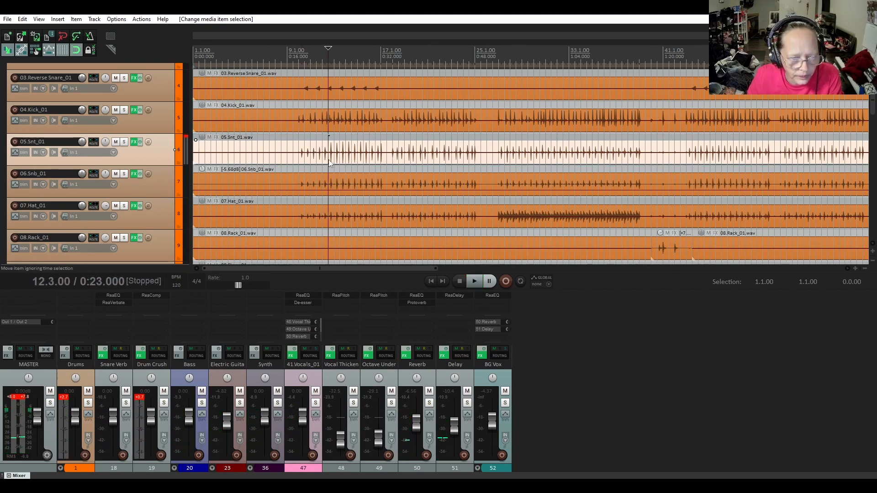
key(s)
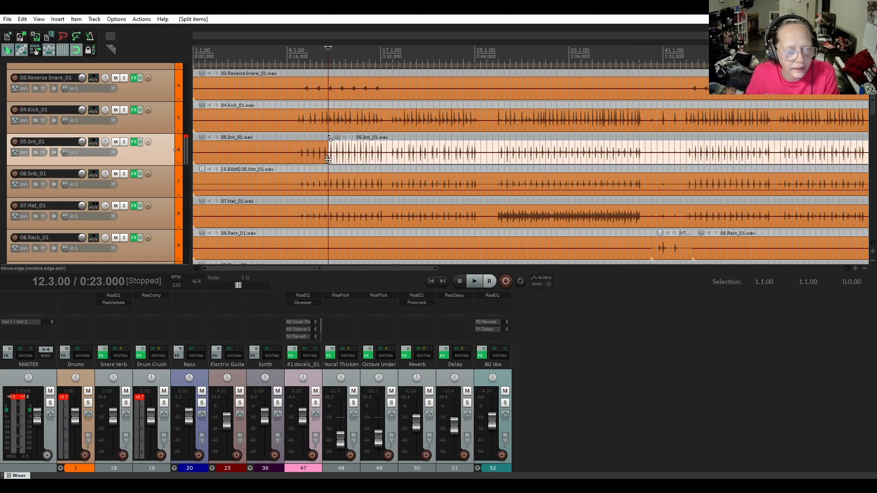
drag(296, 153, 296, 148)
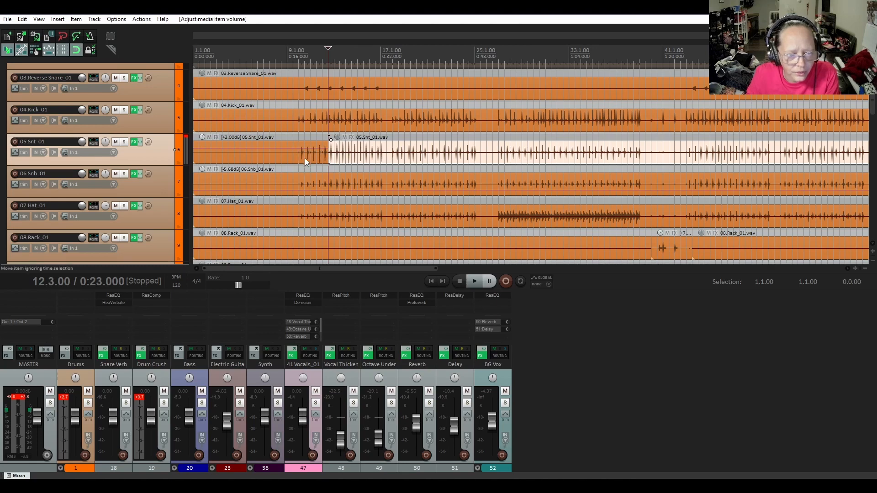
- Play back the mix from 9.3.00 across the 12.3.00 split to check the snare level
click(293, 136)
key(space)
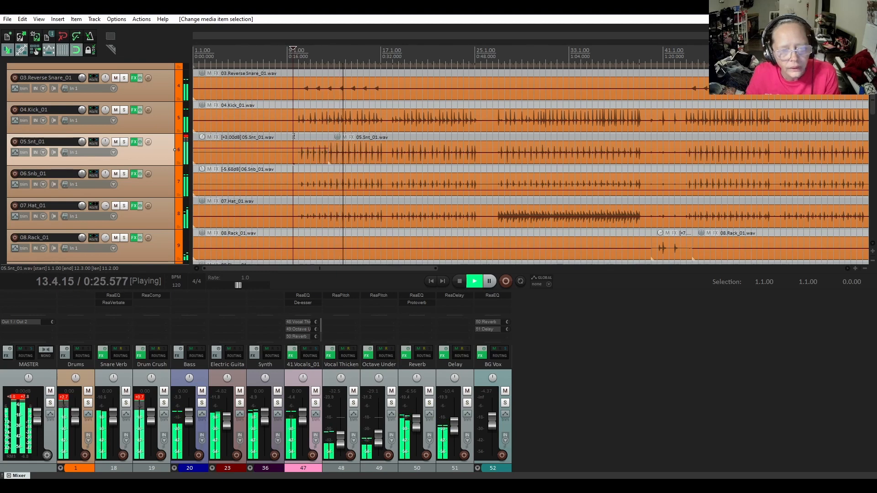
key(space)
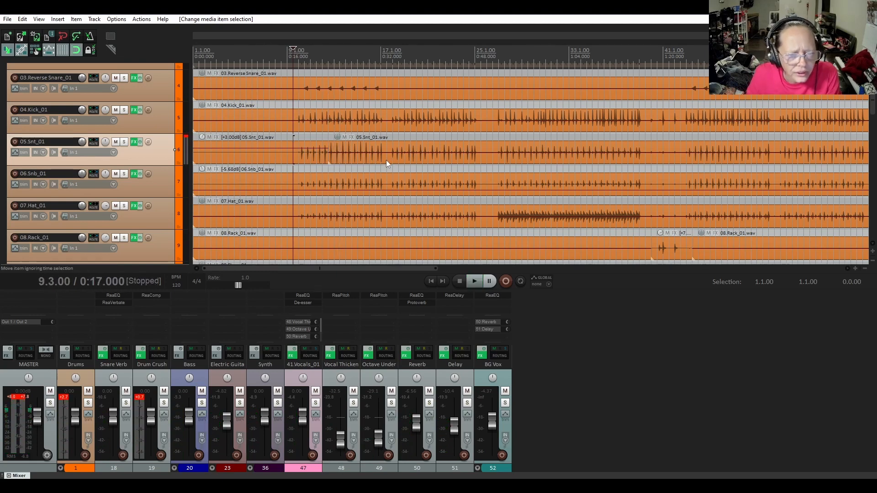
- Split the 05.Snt_01 item at 17.3.00 and lower the part between 12.3.00 and 17.3.00 to -1.28 dB
click(385, 161)
key(s)
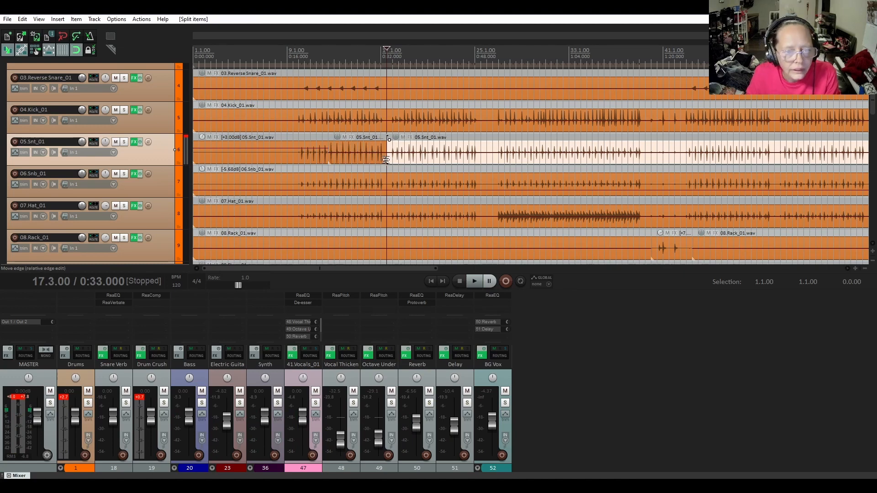
drag(354, 152, 355, 154)
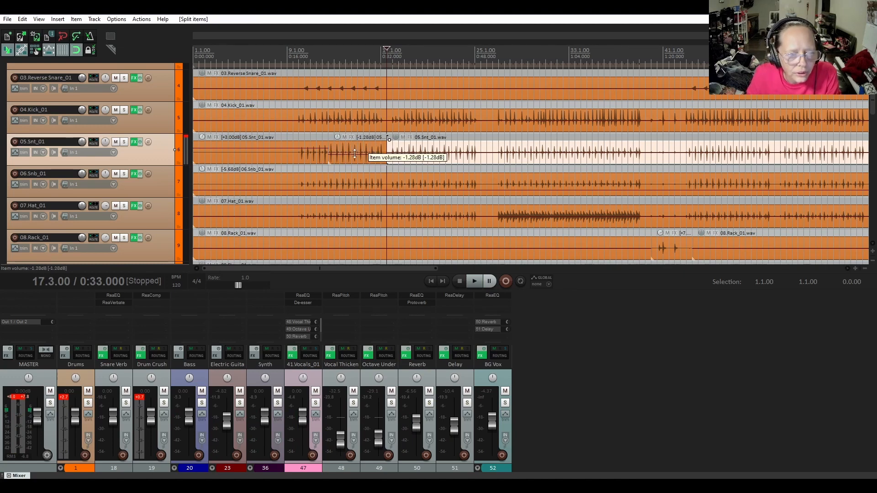
- Split the first 05.Snt_01 part at 11.3.00 and raise the volume of the portion before it to +3.91 dB
click(316, 159)
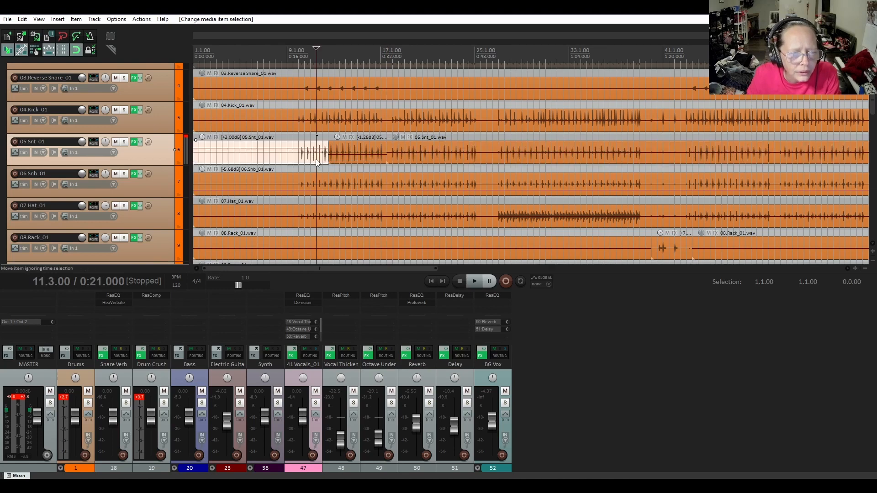
key(s)
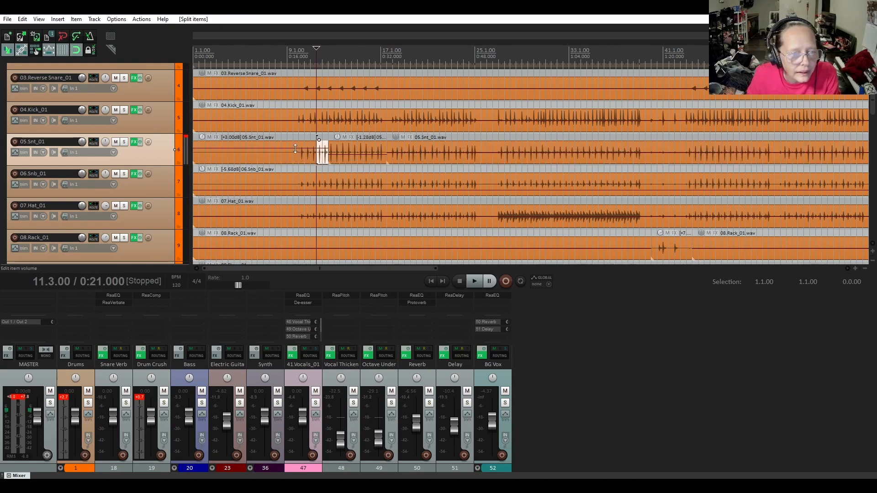
drag(295, 150, 295, 145)
- Set the 05.Snt_01 part between 12.3.00 and 17.3.00 to -3.03 dB during playback from 9.3.00, and replay the transitions to check it
click(294, 137)
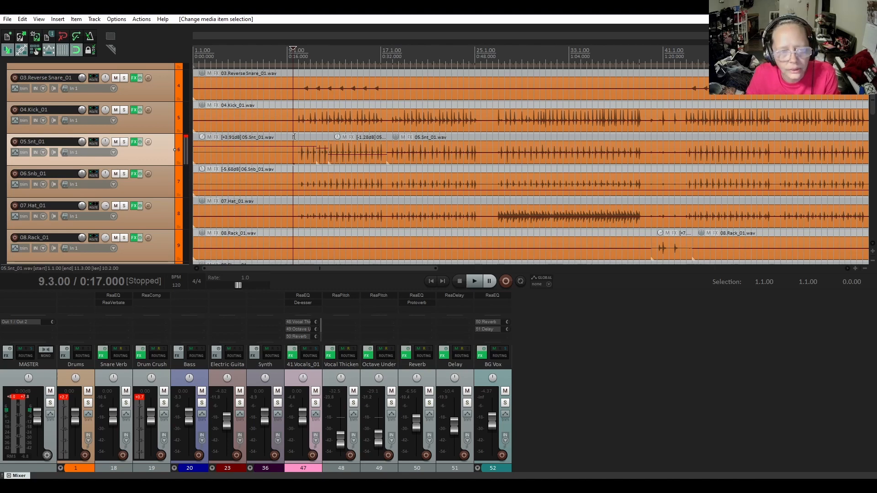
key(space)
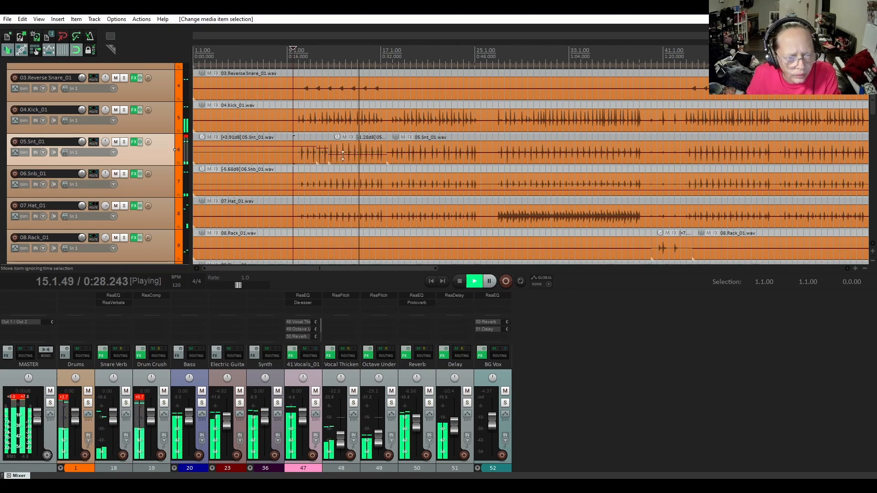
drag(342, 155, 342, 156)
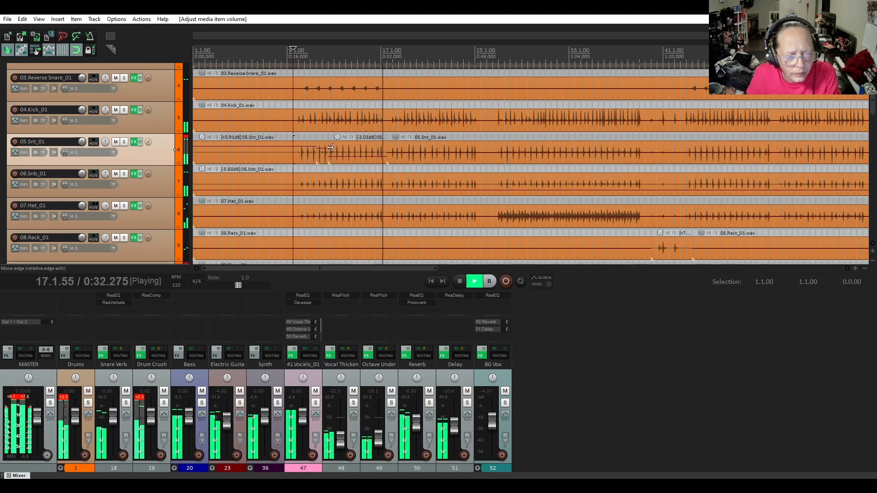
click(328, 134)
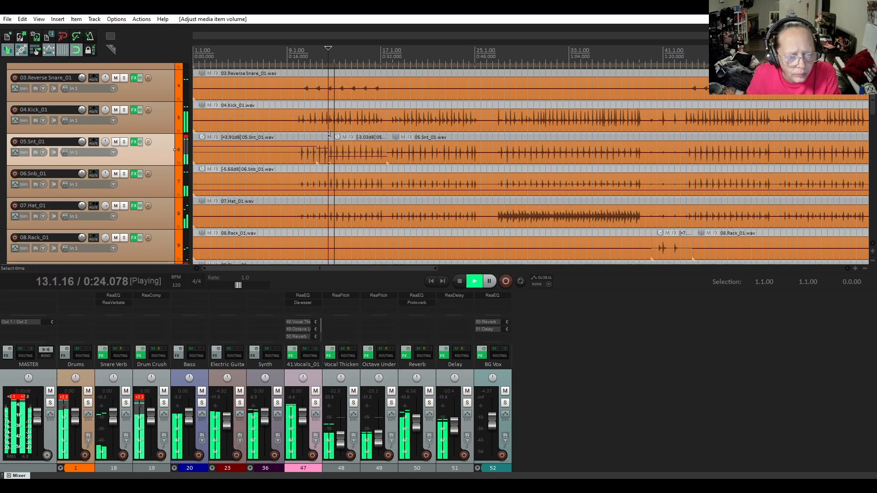
click(316, 134)
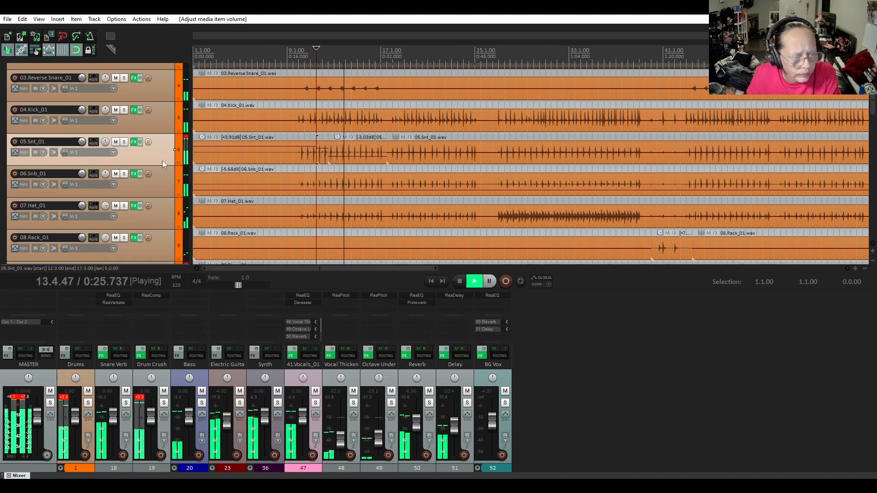
key(space)
- Lower the 03.Reverse Snare_01 item's volume to -4.05 dB with the Drums track soloed, and unsolo Drums
scroll(21, 157, down, 2)
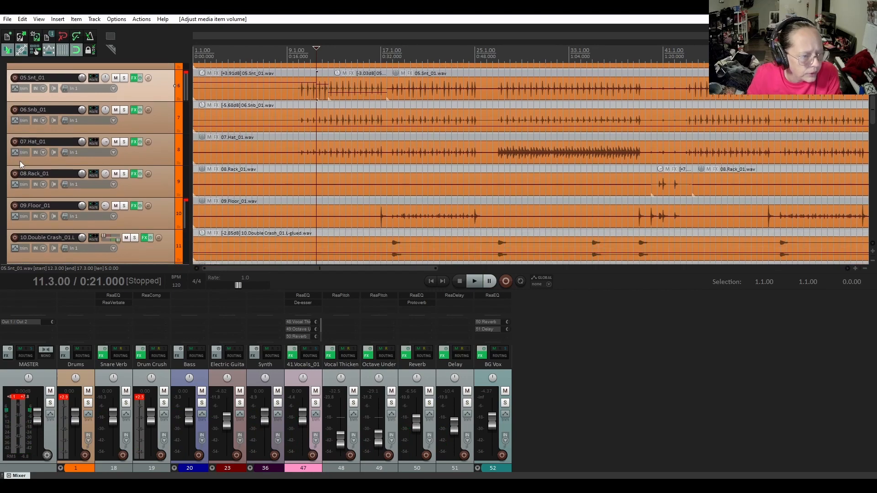
scroll(144, 206, down, 3)
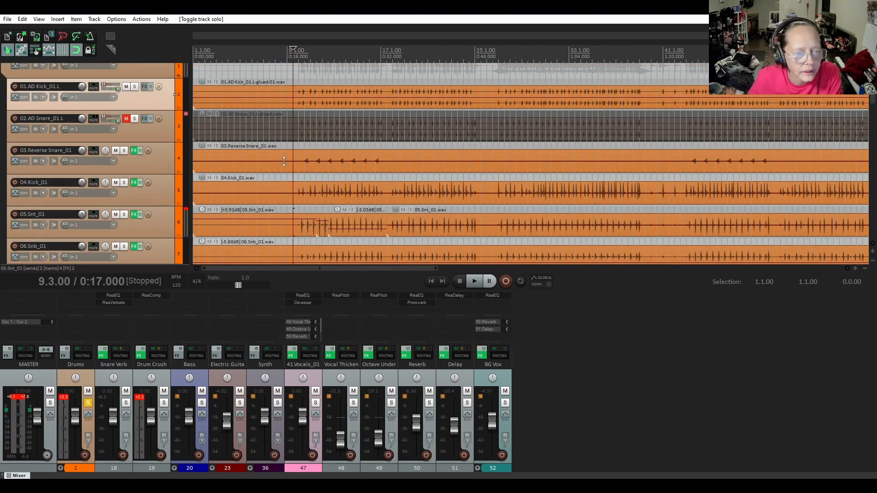
drag(284, 161, 284, 165)
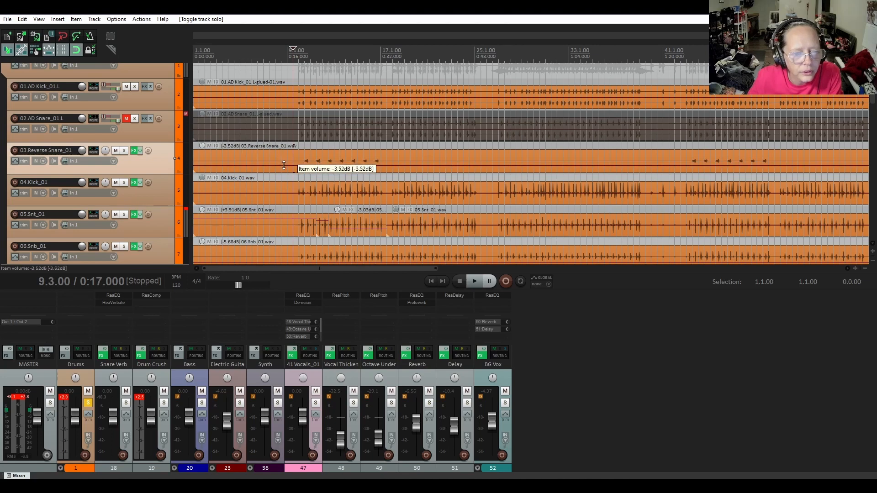
drag(284, 165, 284, 166)
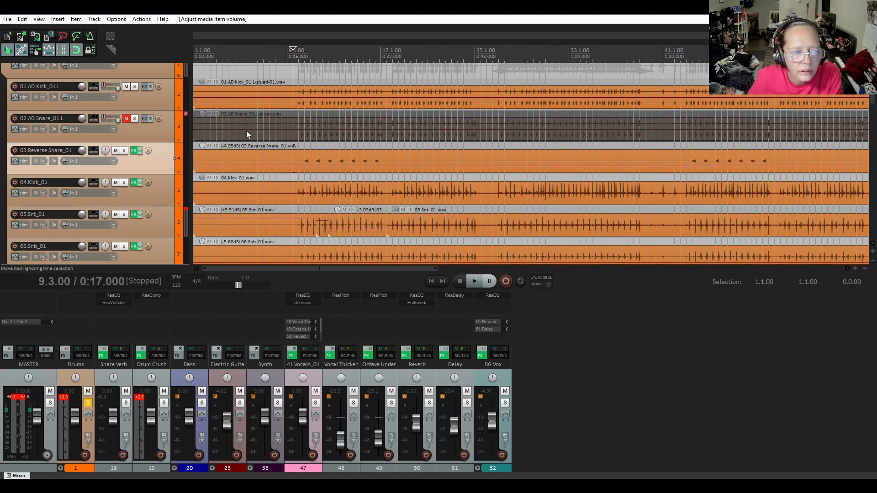
scroll(152, 118, up, 1)
click(124, 72)
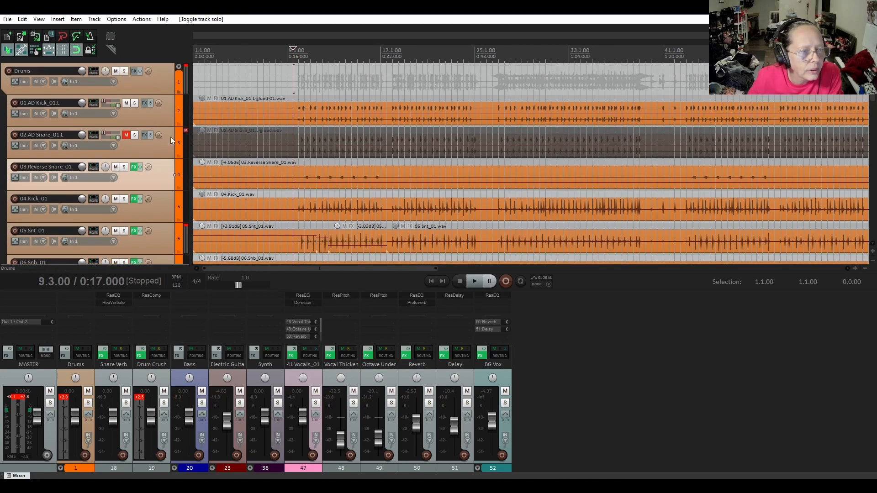
- Set the 03.Reverse Snare_01 item's volume to -2.56 dB while playing the full mix from 9.3.00
key(space)
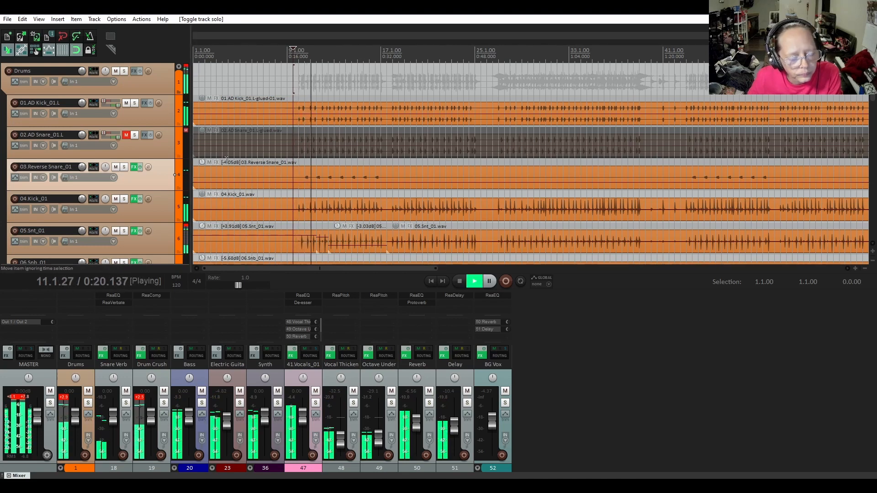
drag(270, 183, 269, 181)
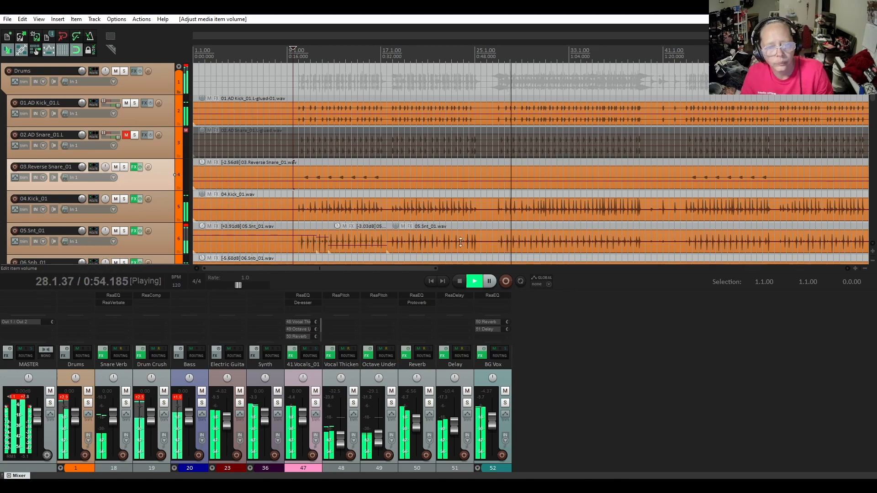
- Split the 05.Snt_01 item at 26.1.00 and 39.3.00, and set the section between the splits to +2.50 dB
click(485, 248)
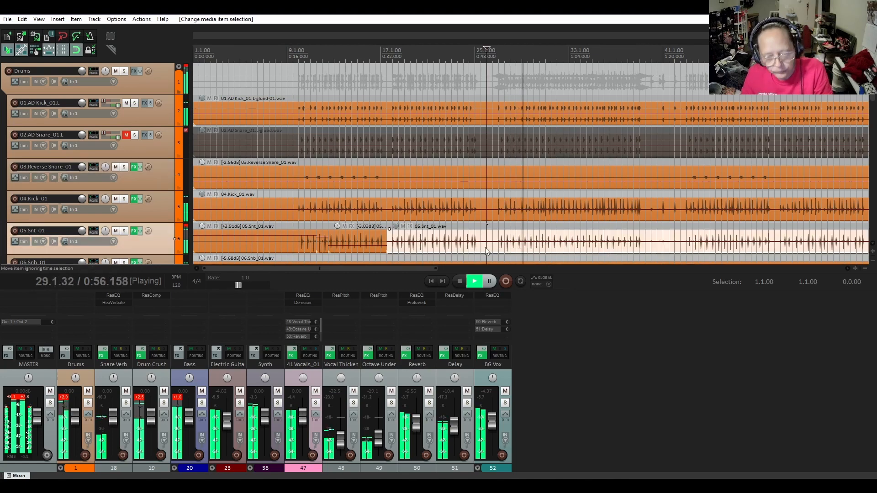
key(s)
click(646, 249)
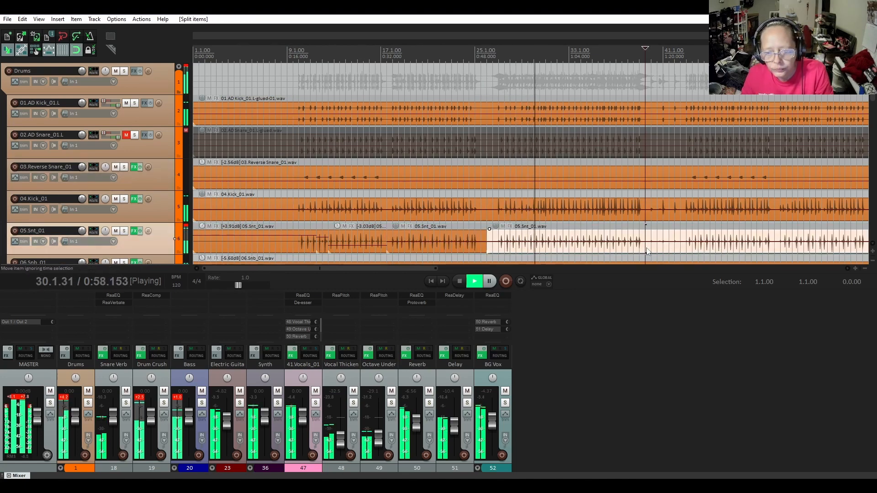
key(s)
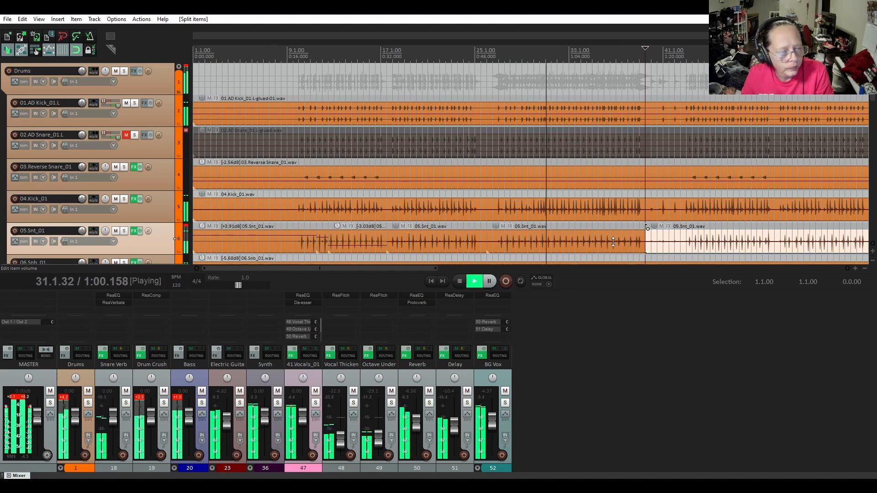
drag(613, 242, 613, 237)
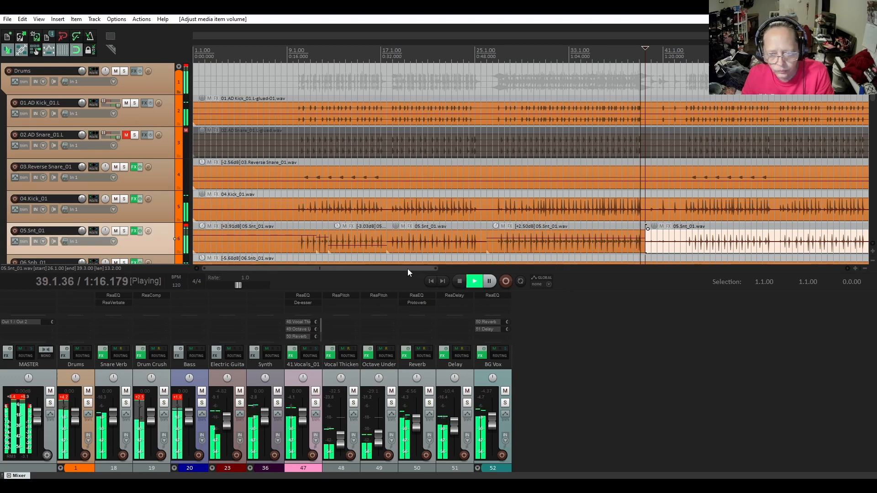
- Split the 05.Snt_01 item at 59.3.00 and raise the portion after the split to +4.54 dB during playback
drag(408, 268, 489, 280)
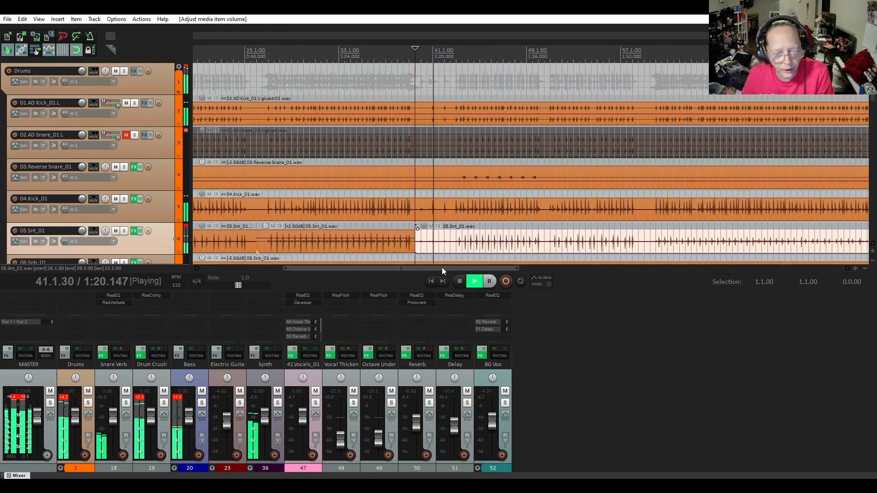
drag(438, 268, 451, 268)
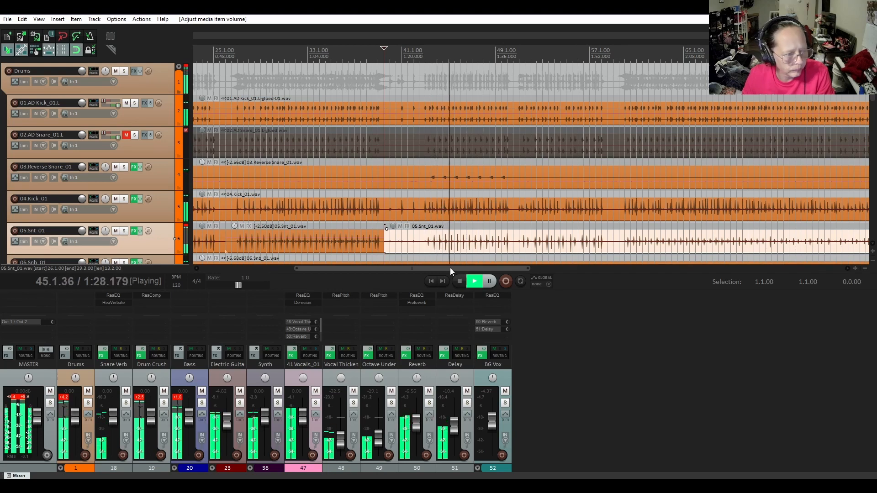
scroll(168, 188, down, 3)
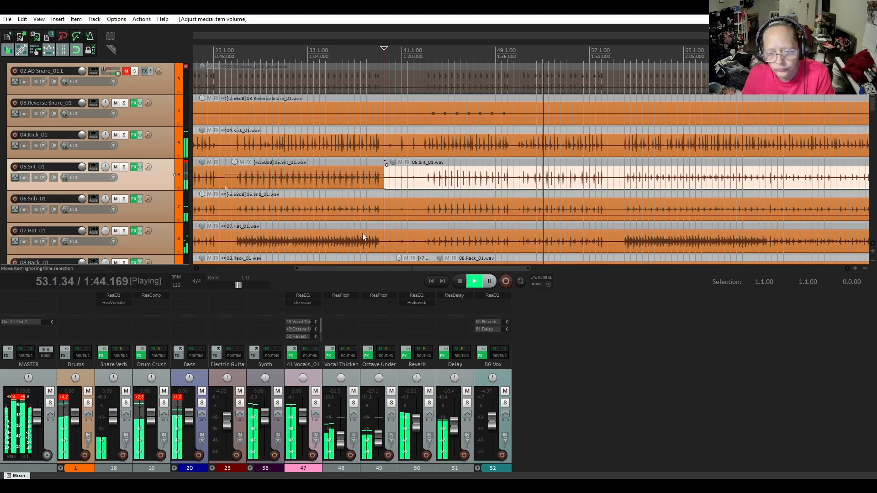
drag(498, 268, 576, 273)
click(397, 189)
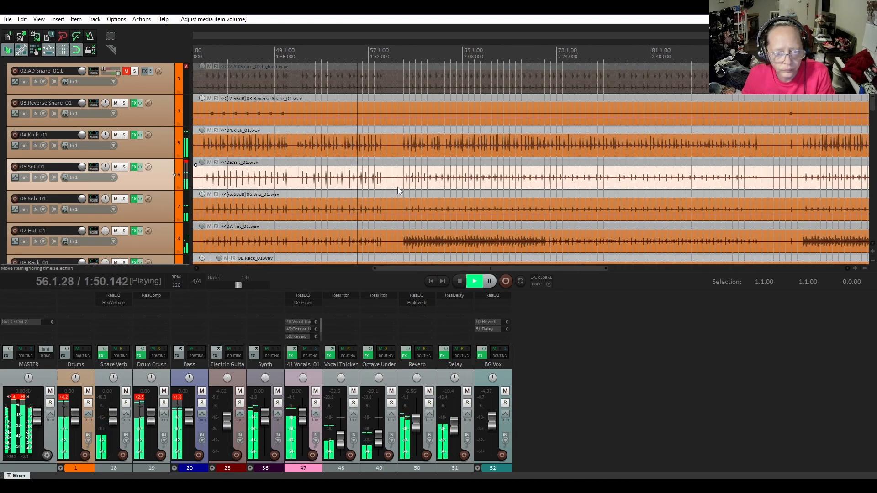
key(s)
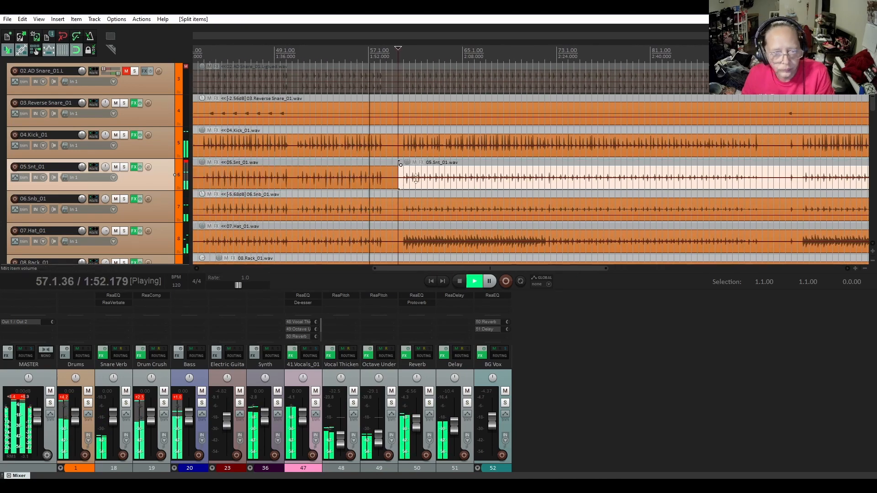
drag(418, 178, 418, 171)
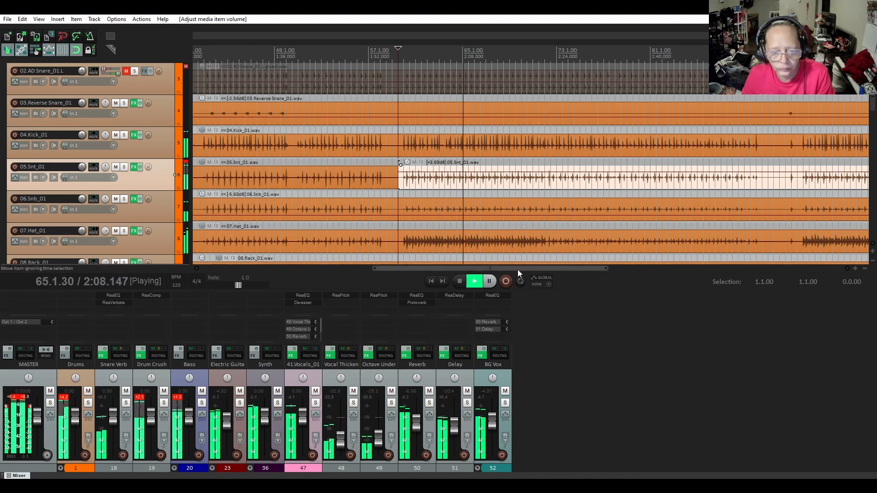
drag(517, 269, 571, 271)
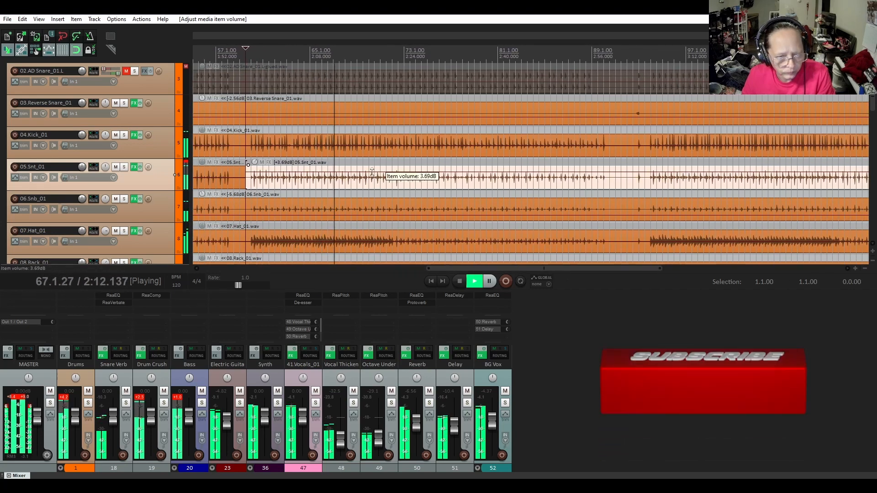
drag(372, 171, 372, 169)
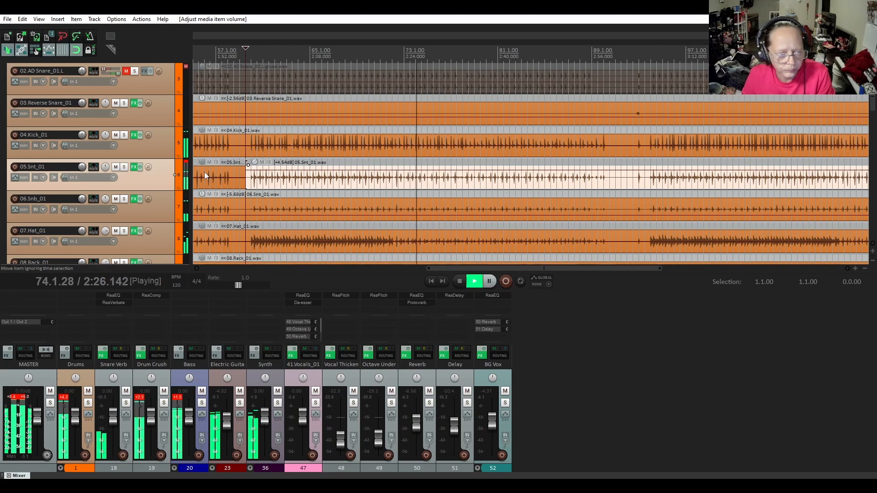
- Lower the ReaComp threshold on the 05.Snt_01 track to -20.4 dB, bypass ReaComp, and close the track's FX chain
click(135, 168)
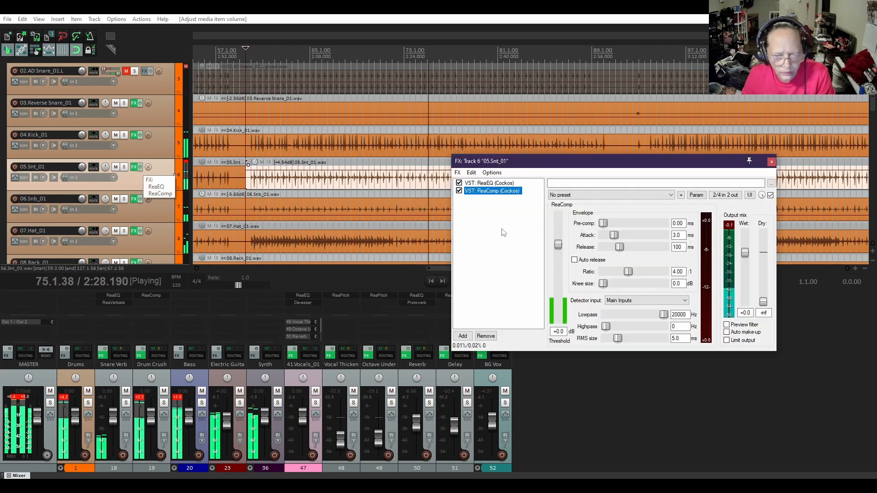
click(558, 247)
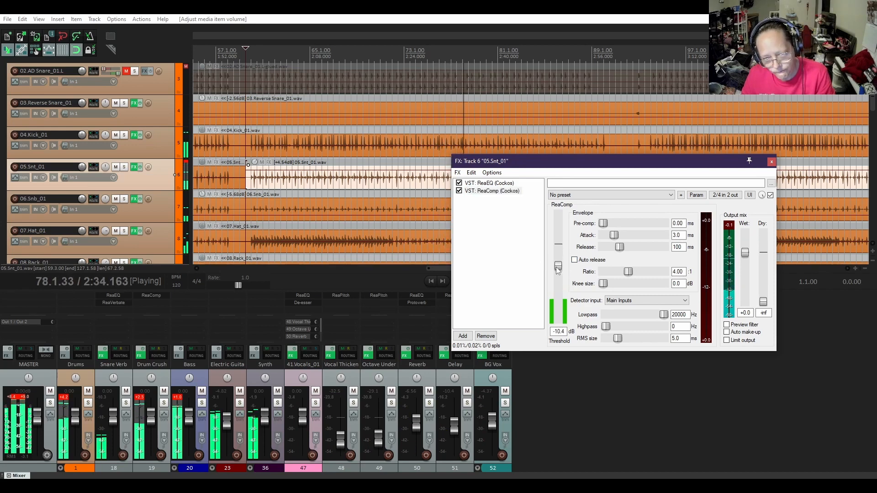
drag(557, 268, 557, 278)
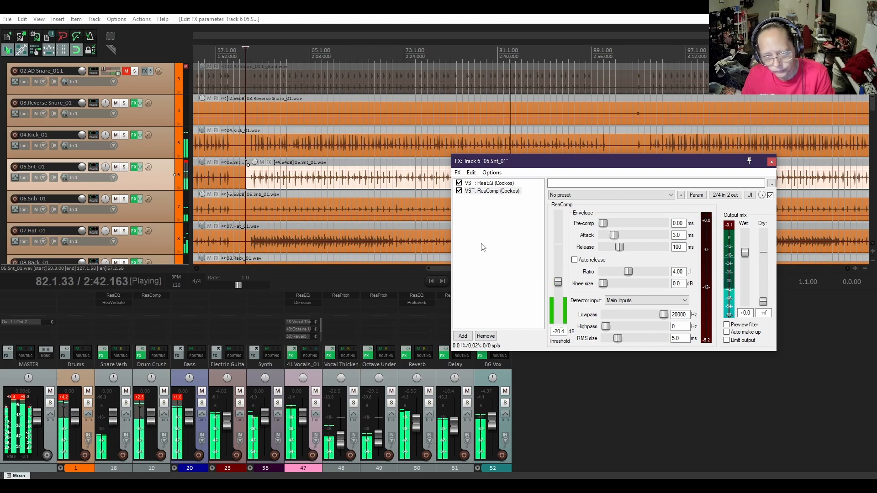
click(459, 190)
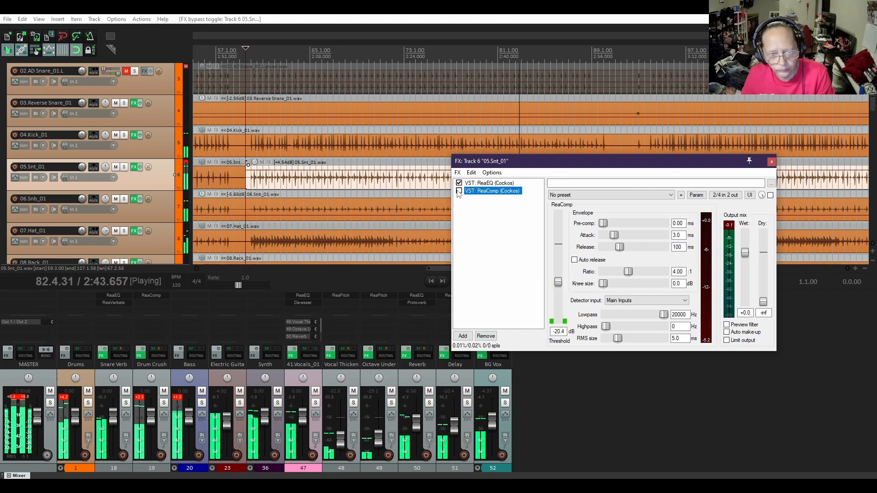
click(770, 162)
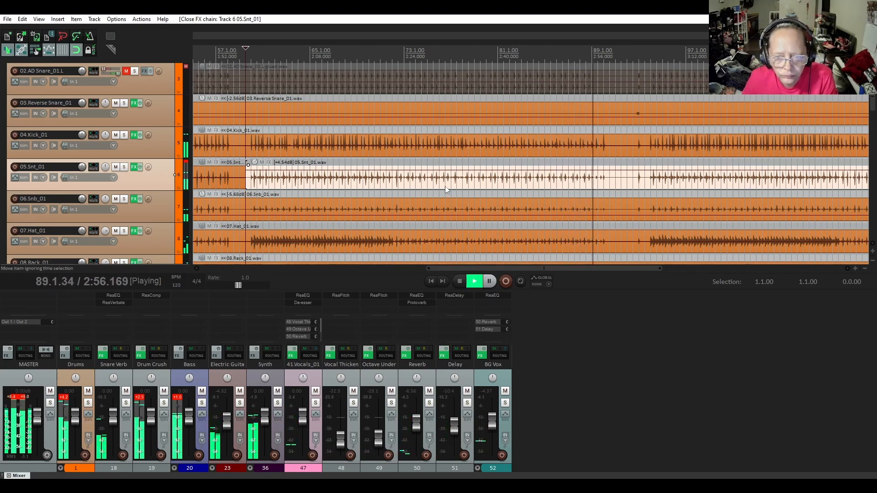
- Play the transition from 71.3.00 to locate where the snare level changes, and split the 05.Snt_01 item at 72.3.50
click(399, 192)
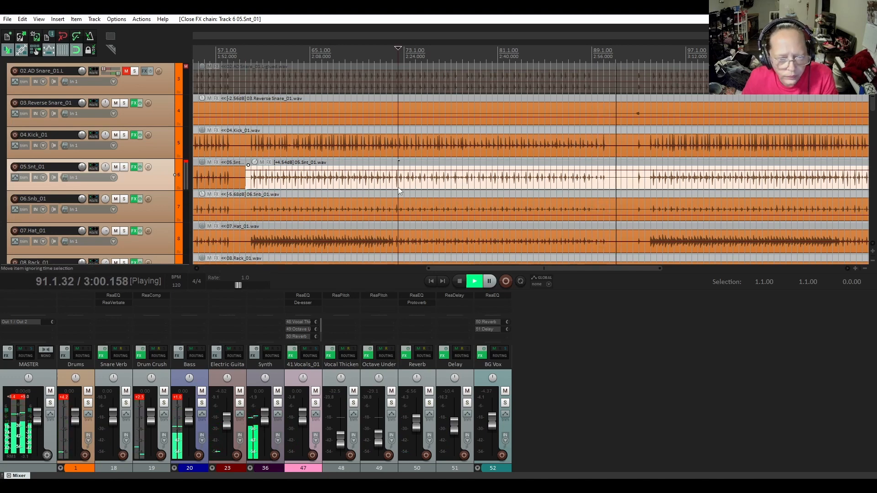
key(space)
click(386, 158)
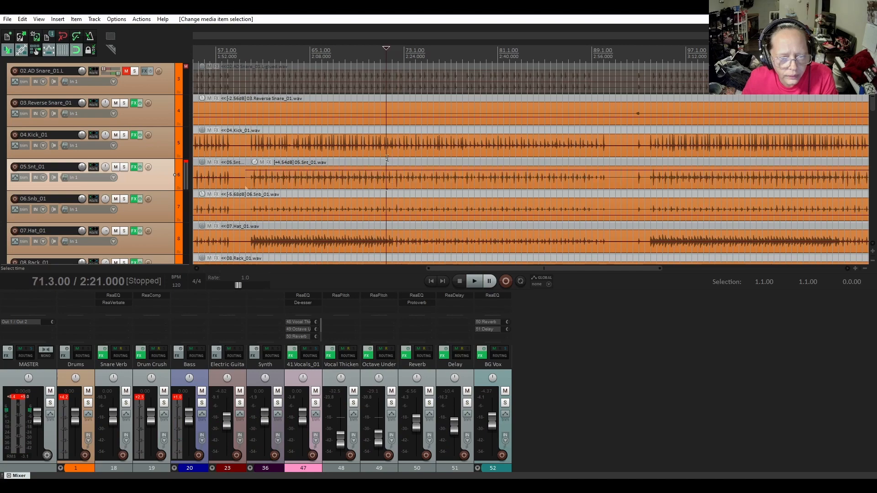
key(space)
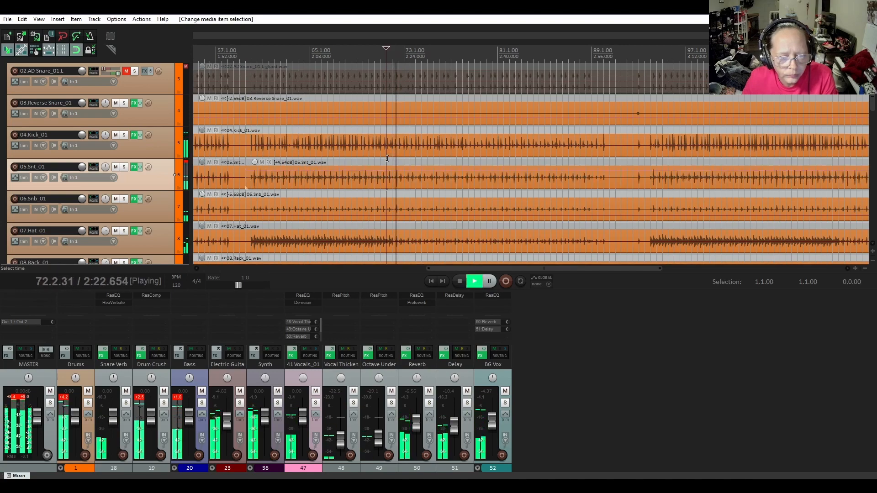
key(space)
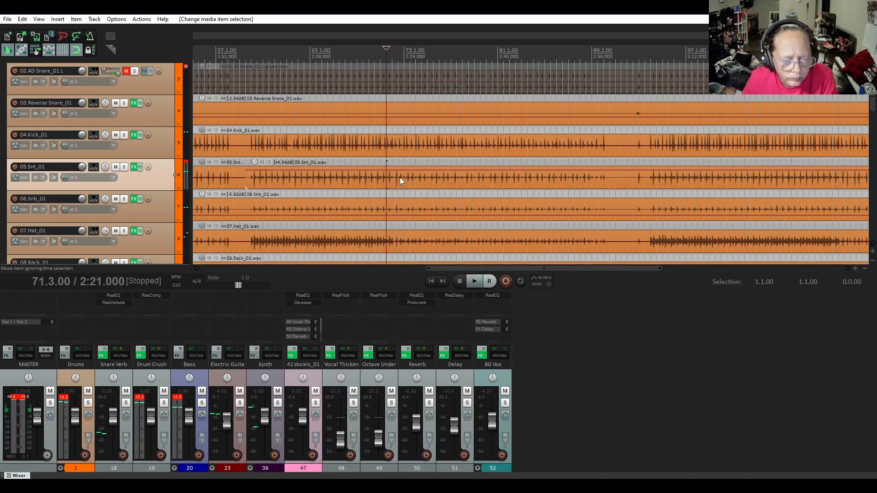
scroll(399, 177, up, 3)
key(space)
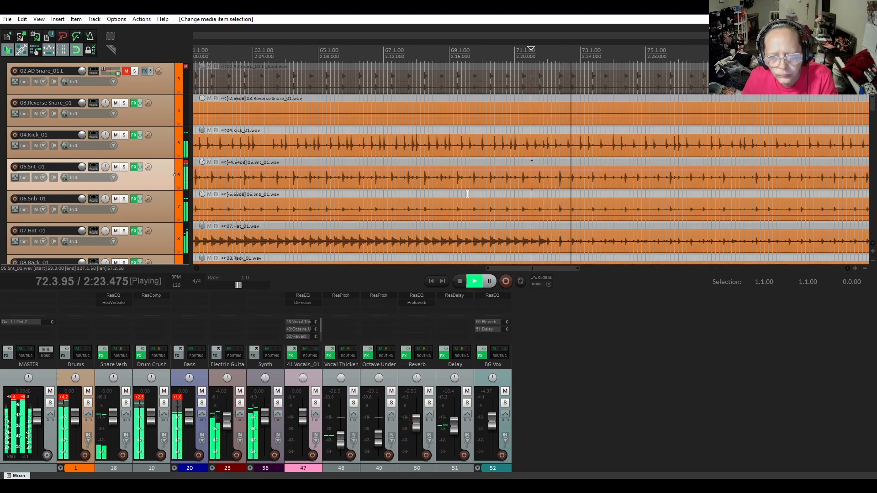
key(space)
click(568, 187)
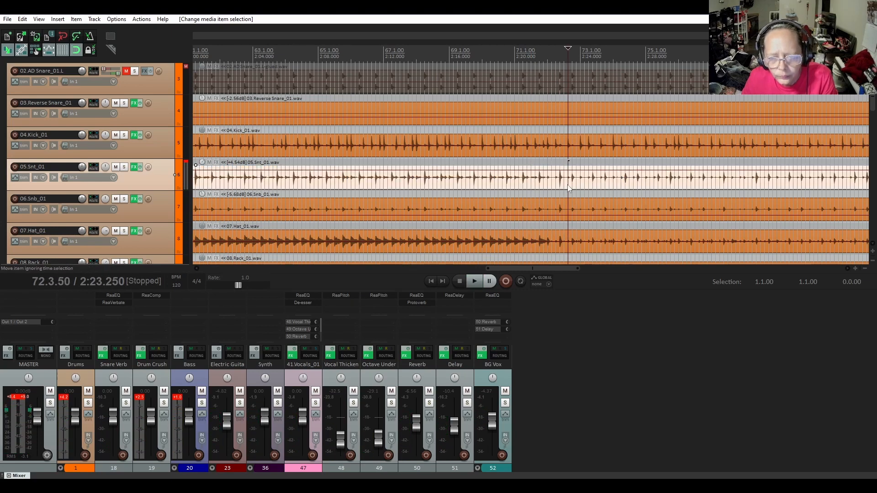
key(s)
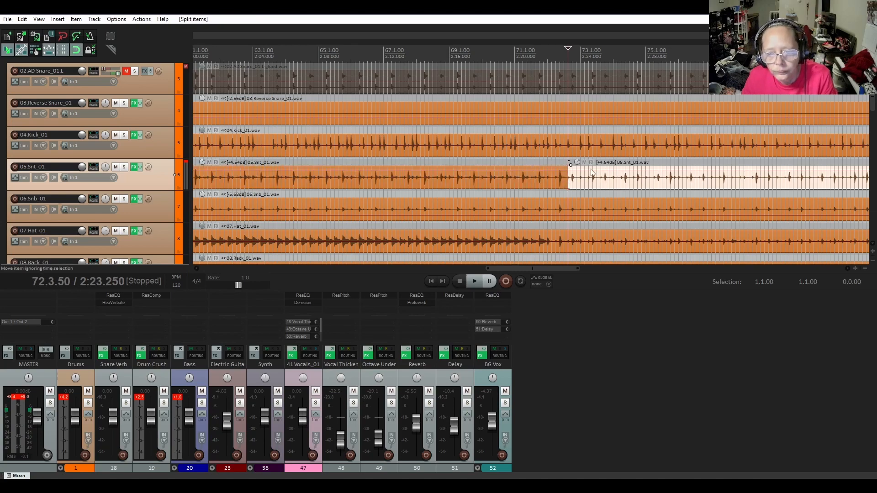
- Split the 05.Snt_01 item at 90.3.00 and set the section between 72.3.50 and 90.3.00 to +6.02 dB
scroll(611, 236, down, 3)
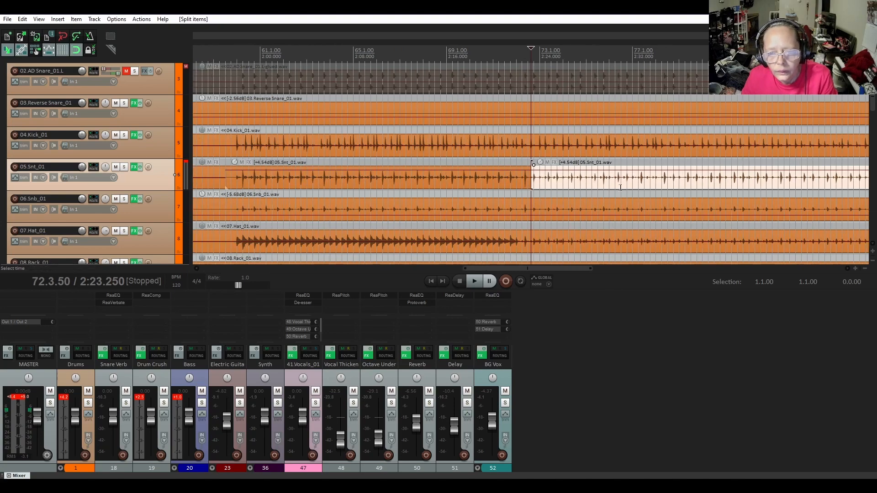
drag(585, 269, 612, 270)
click(666, 187)
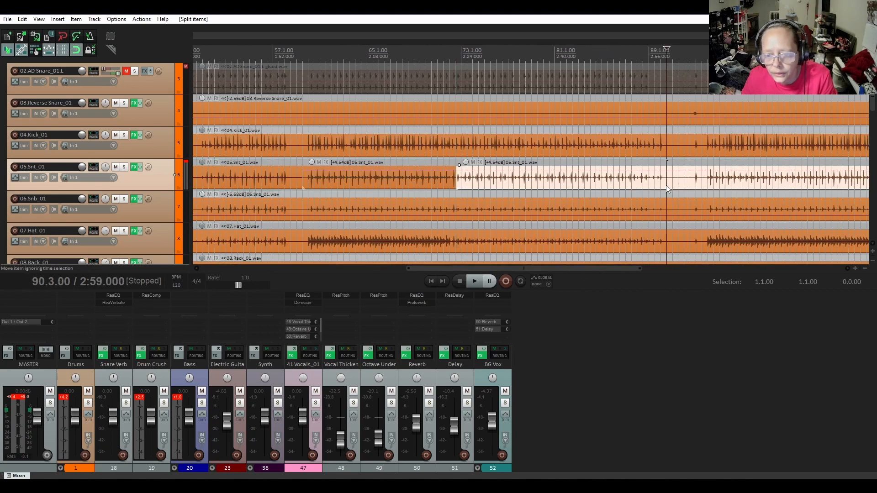
key(s)
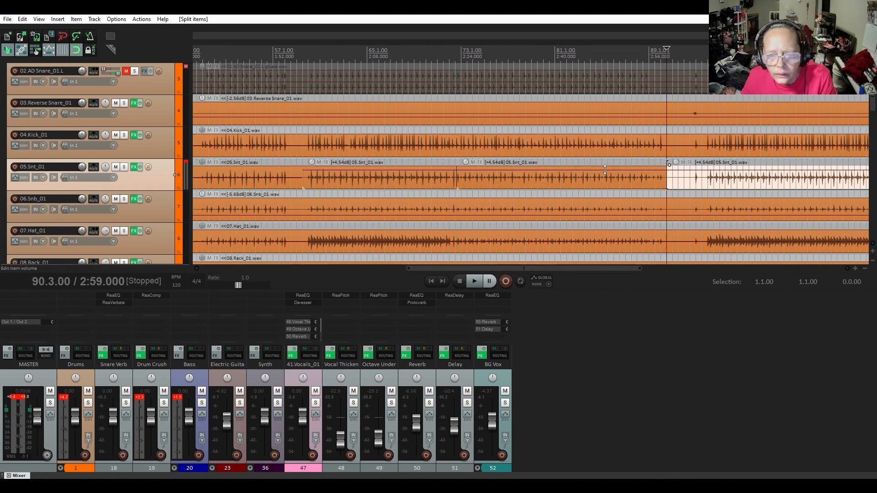
drag(605, 169, 605, 164)
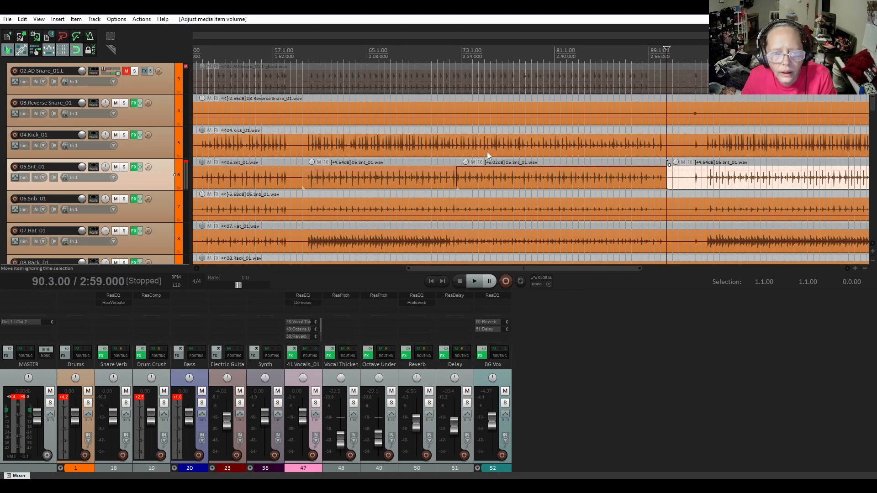
- Play the mix from 71.3.00 and raise the 05.Snt_01 section between 72.3.50 and 90.3.00 to +6.99 dB
click(445, 158)
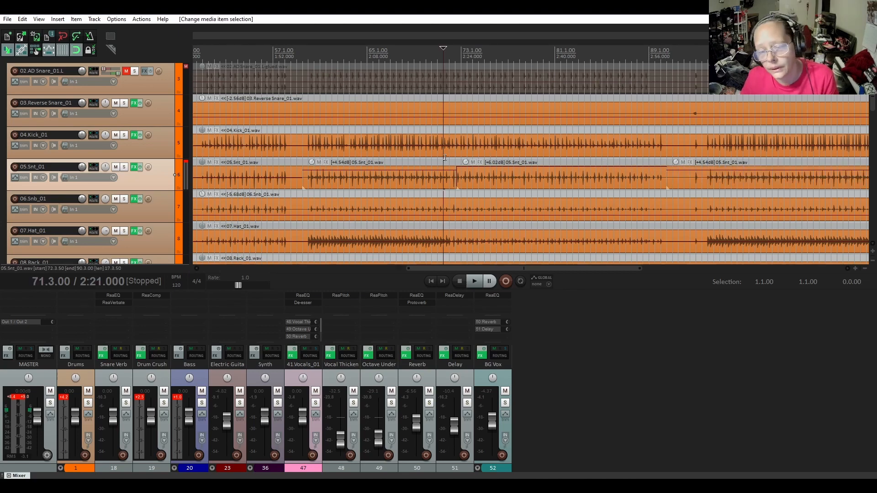
key(space)
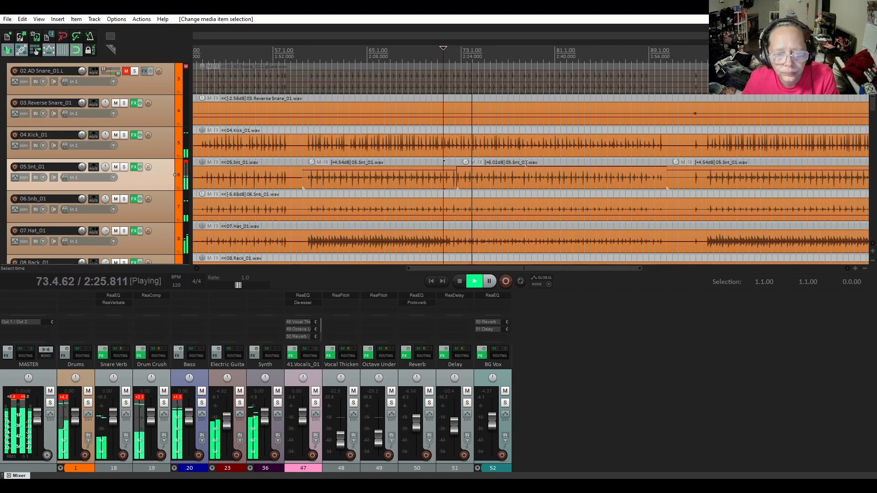
drag(526, 167, 526, 162)
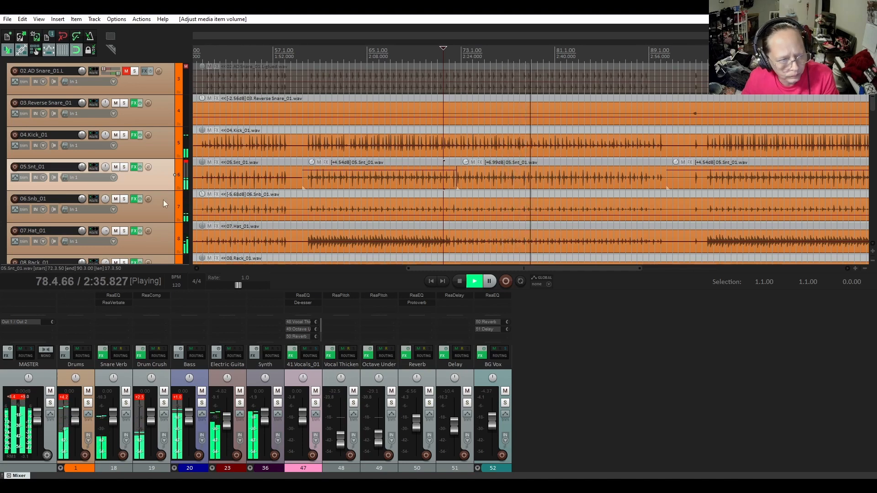
scroll(63, 145, down, 5)
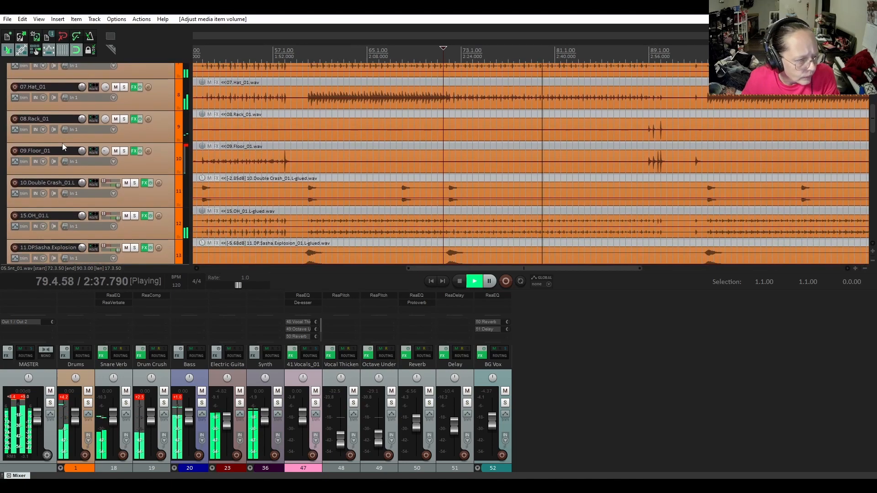
scroll(63, 146, down, 6)
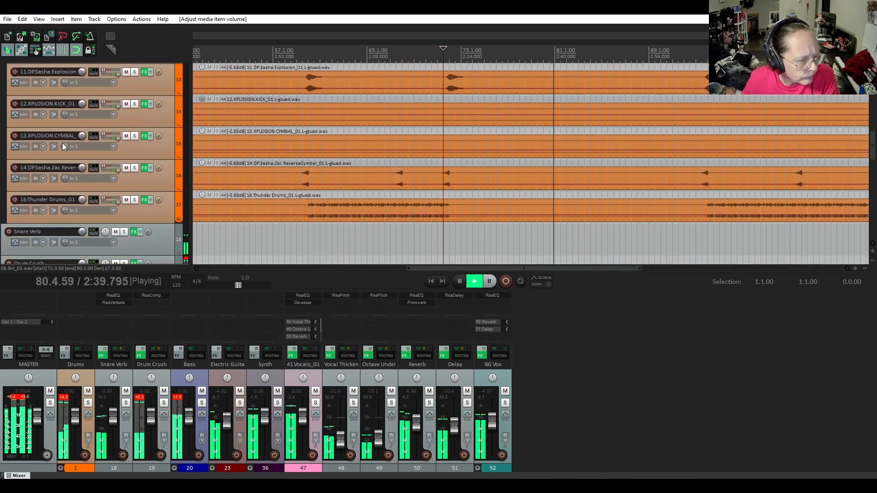
scroll(62, 146, down, 1)
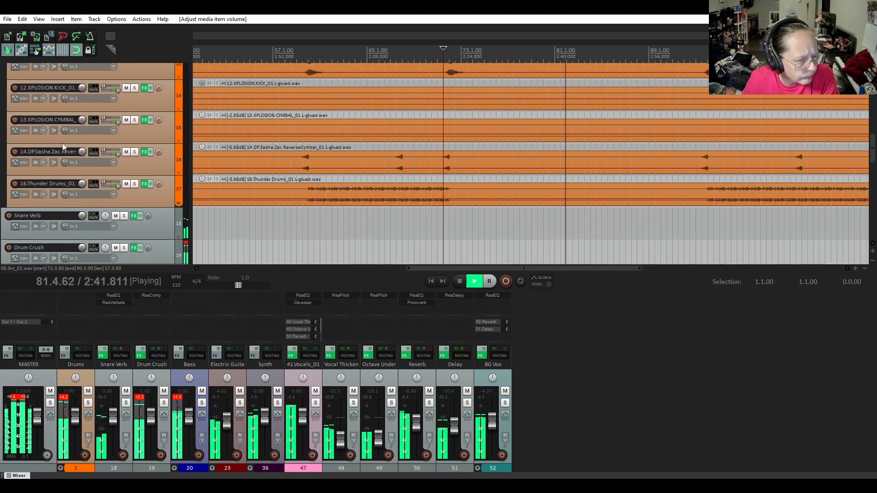
scroll(63, 145, up, 13)
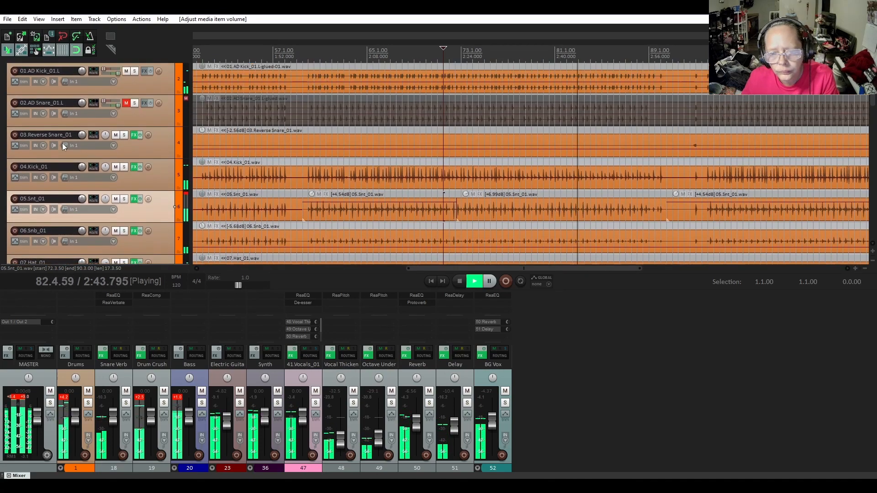
- Raise the final 05.Snt_01 section, starting at 90.3.00, to +5.12 dB while the mix plays, and stop playback
scroll(62, 143, down, 1)
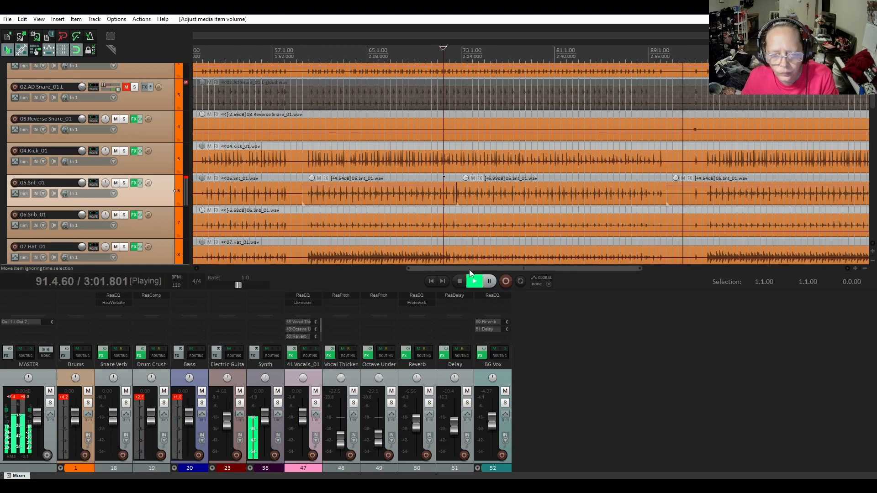
drag(469, 269, 569, 267)
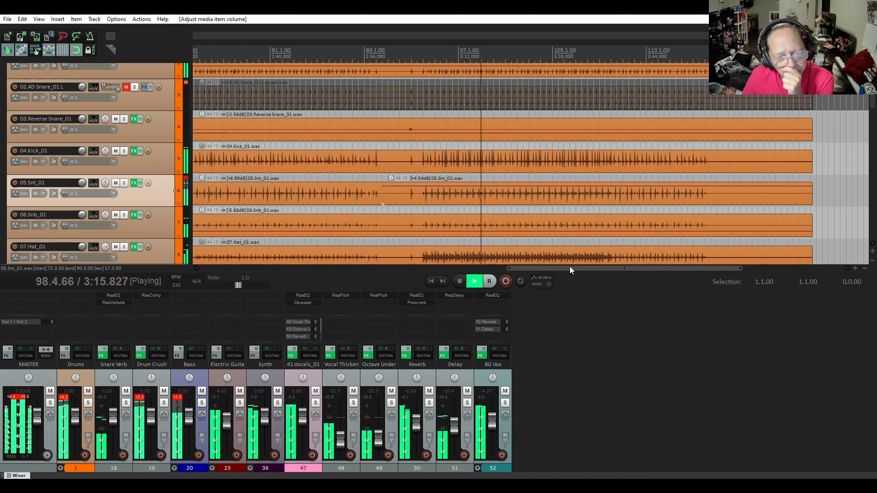
drag(528, 185, 527, 183)
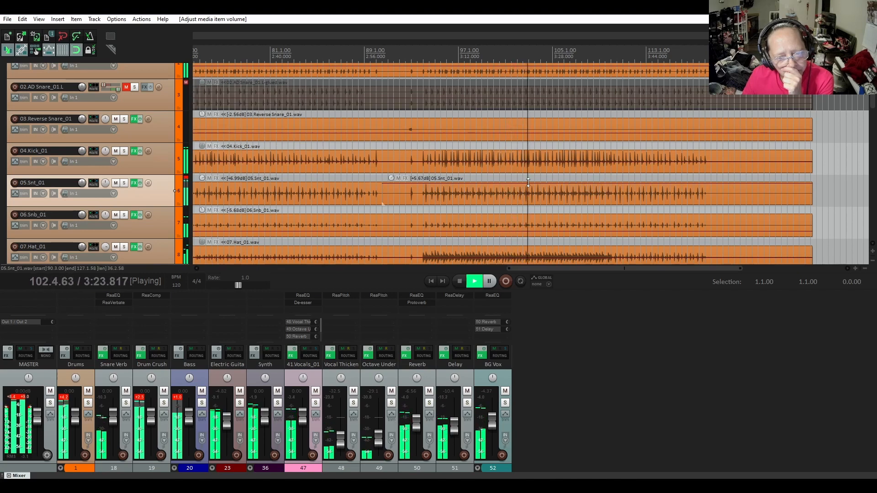
drag(527, 183, 527, 183)
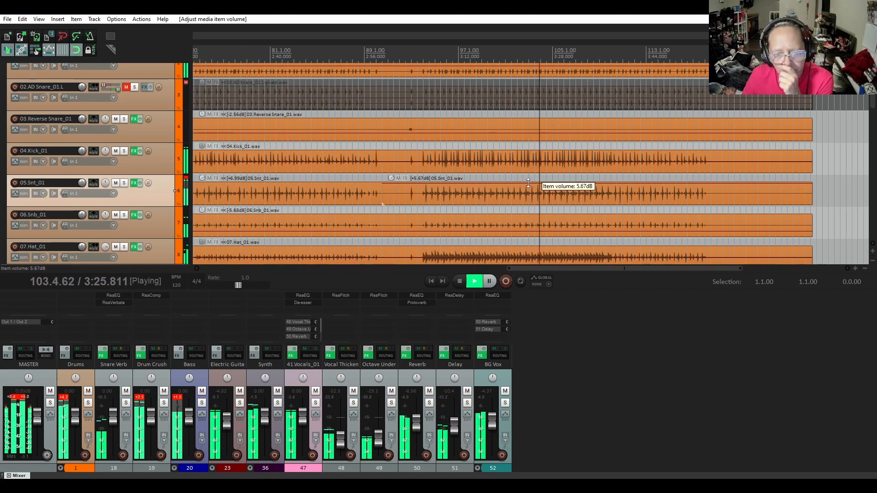
key(ctrl+z)
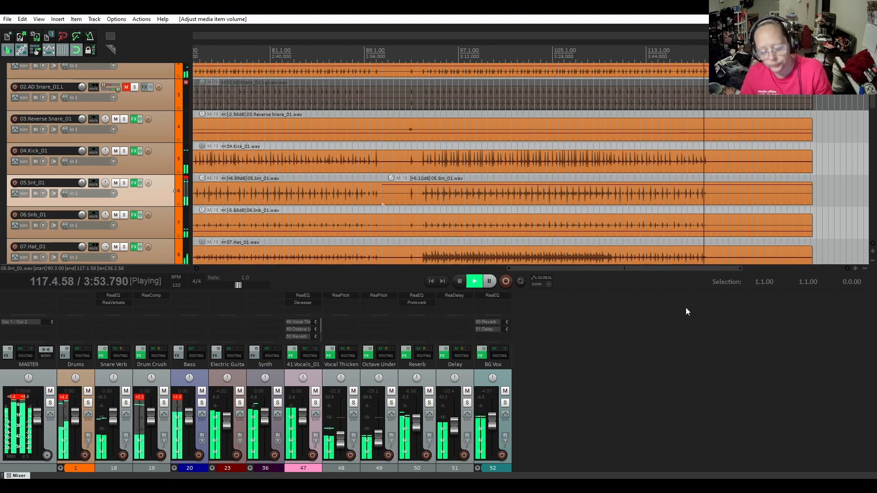
key(space)
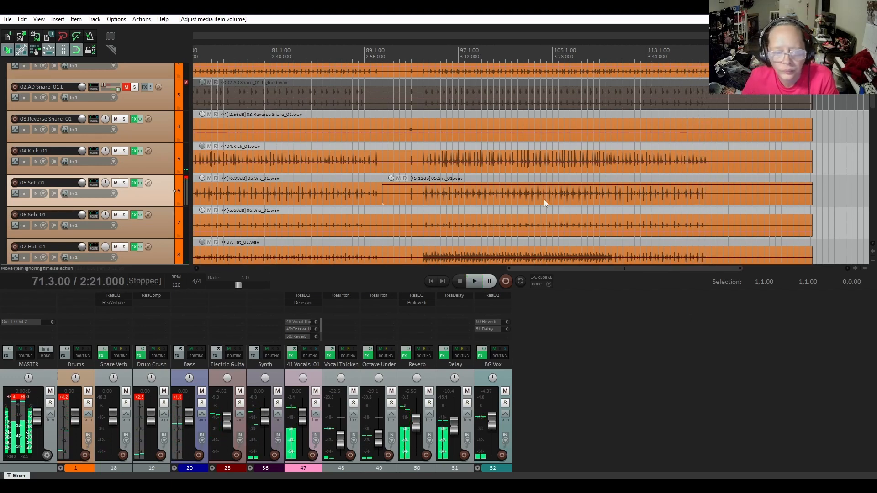
- Solo the 08.Rack_01 and 09.Floor_01 tracks and listen to the toms from 16.1.00
scroll(161, 198, down, 1)
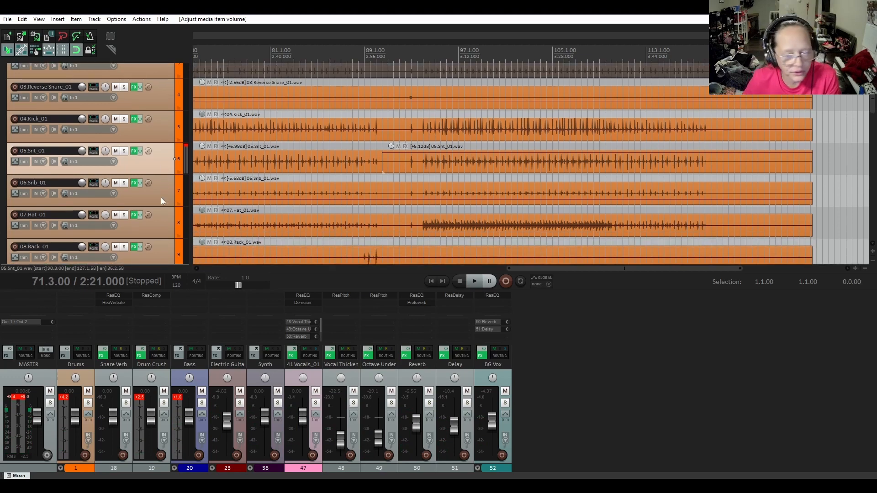
scroll(161, 198, down, 2)
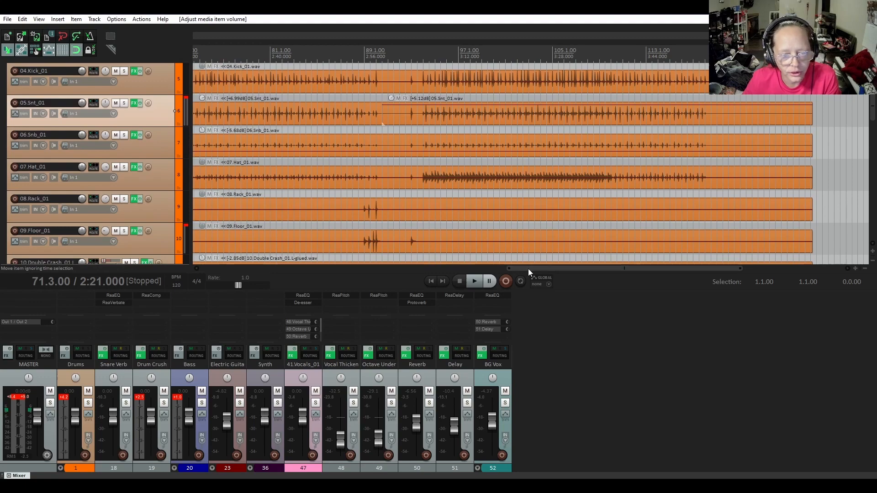
drag(528, 269, 194, 272)
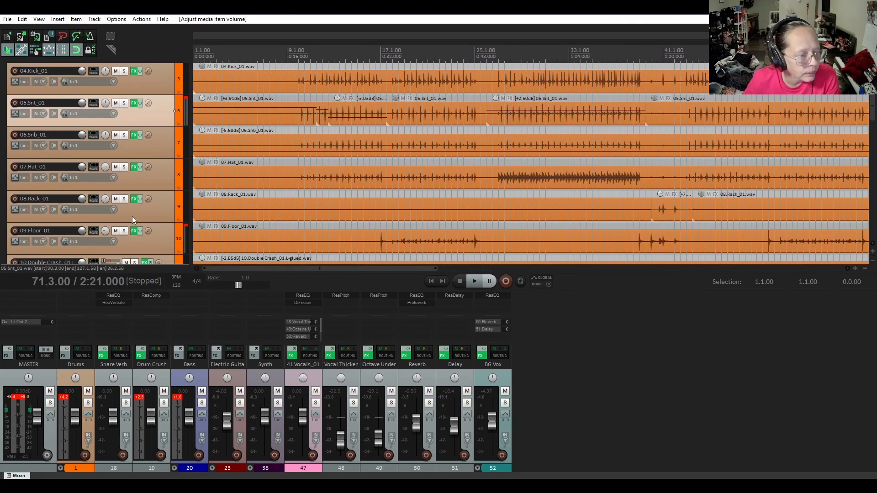
click(123, 200)
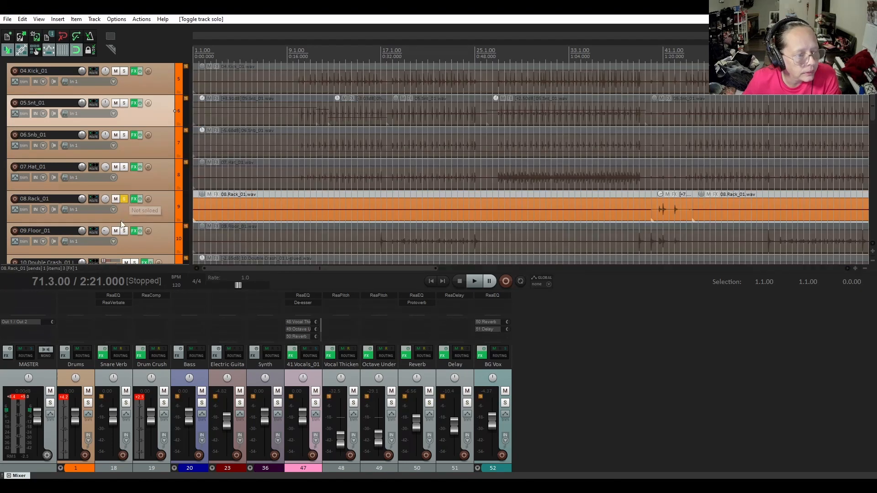
click(122, 231)
scroll(146, 223, down, 1)
scroll(146, 221, down, 1)
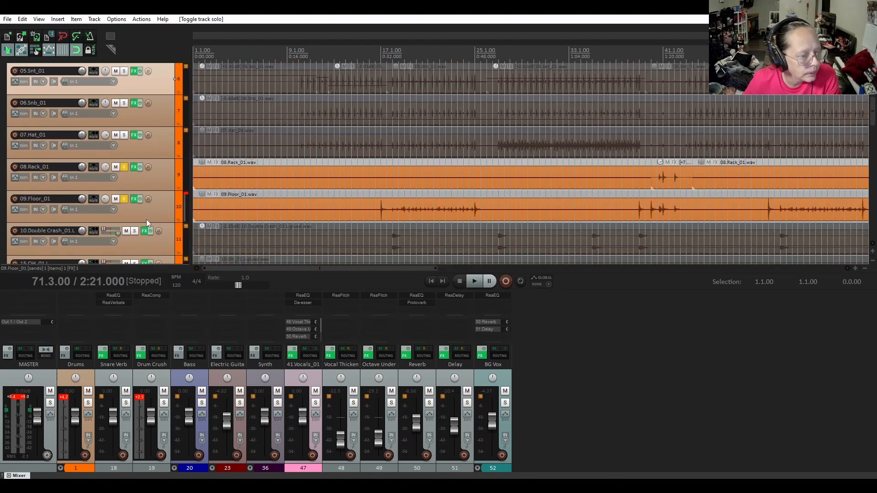
click(371, 165)
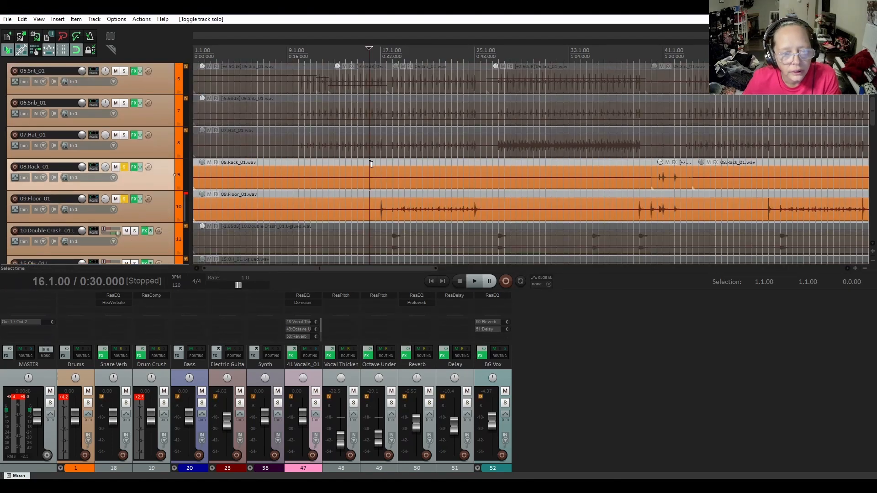
key(space)
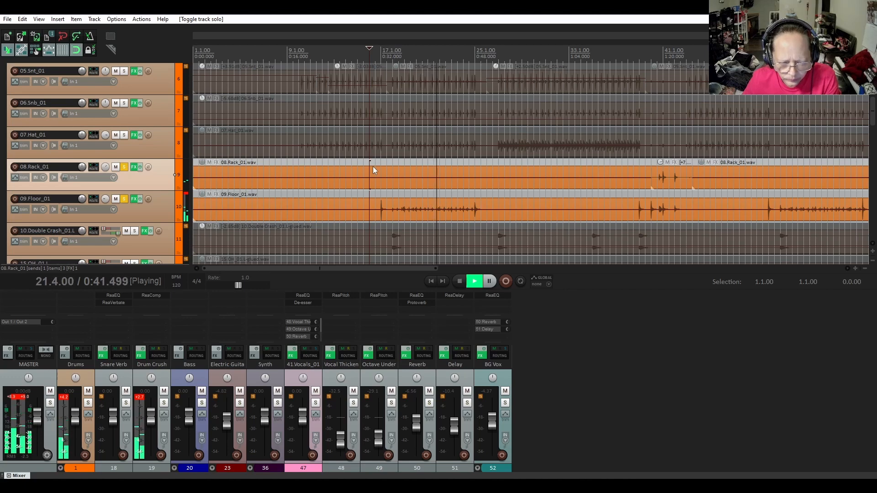
click(125, 199)
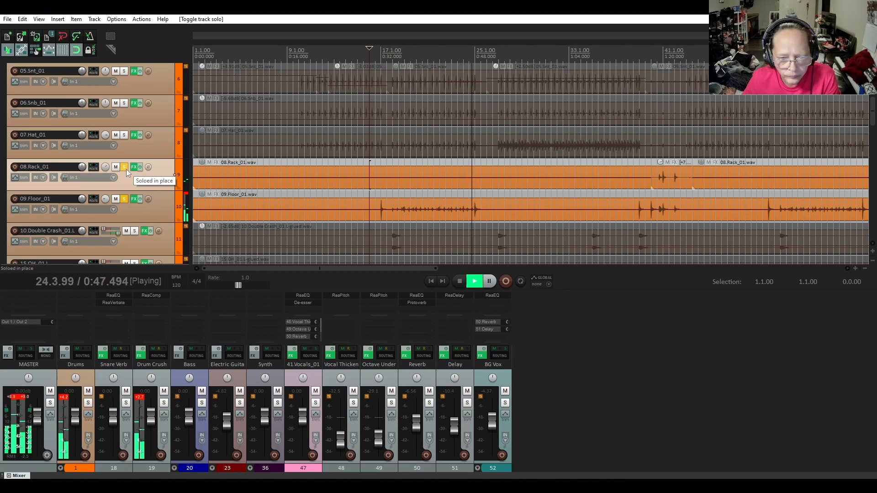
key(space)
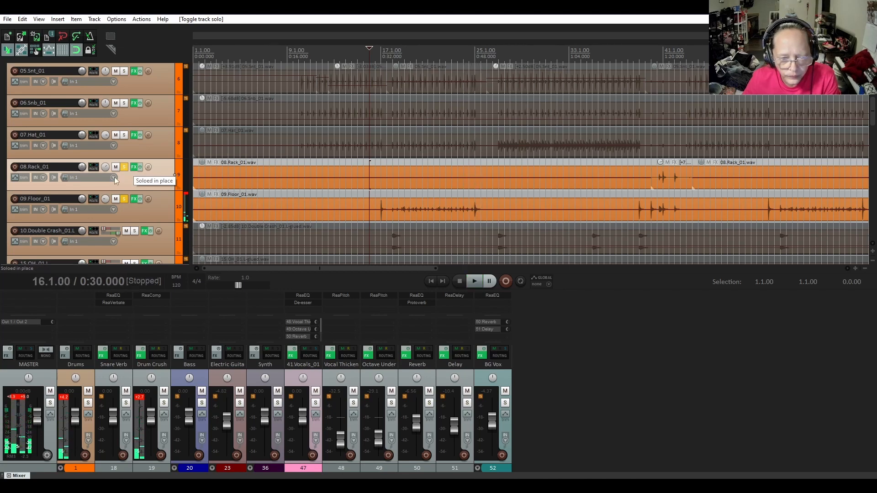
- Open ReaEQ on the 09.Floor_01 track, shrink its window clear of the tom waveform, and play the hit from 16.3.00
click(134, 199)
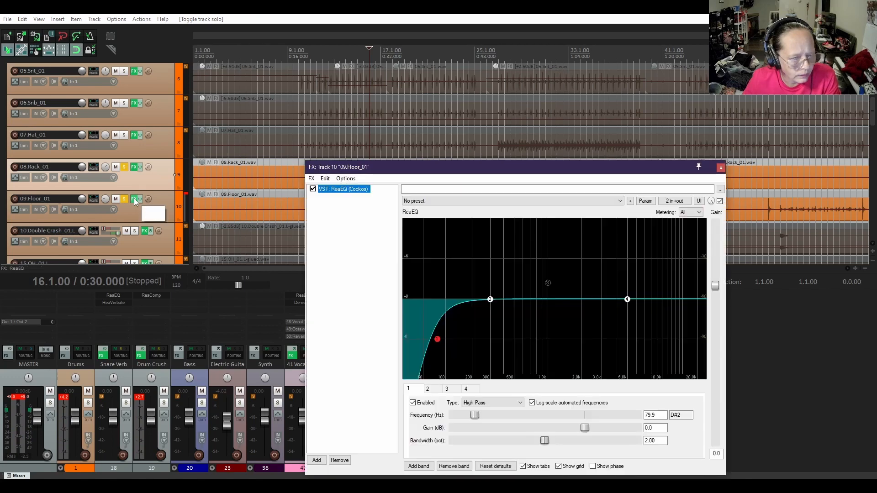
drag(395, 169, 242, 142)
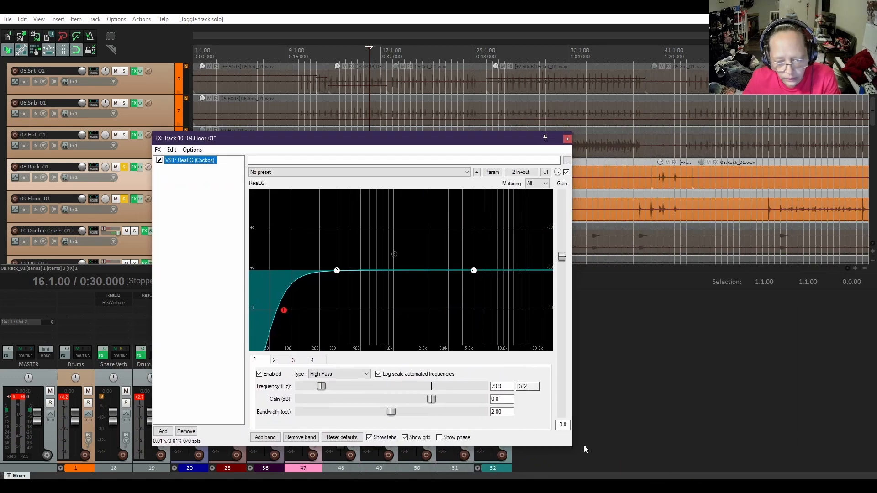
drag(571, 447, 582, 364)
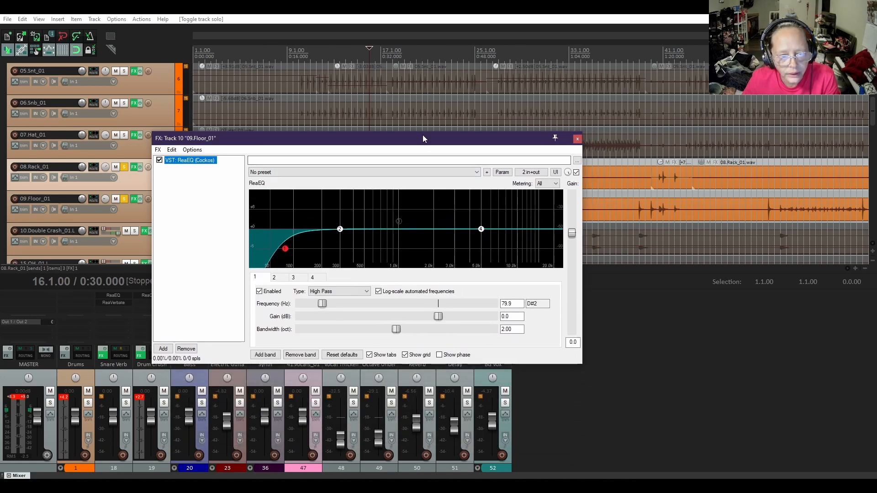
drag(423, 138, 686, 150)
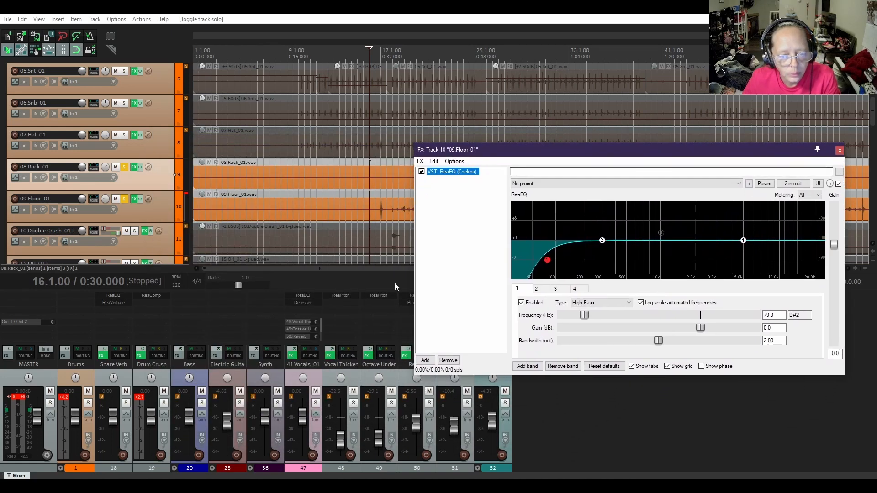
drag(336, 270, 381, 272)
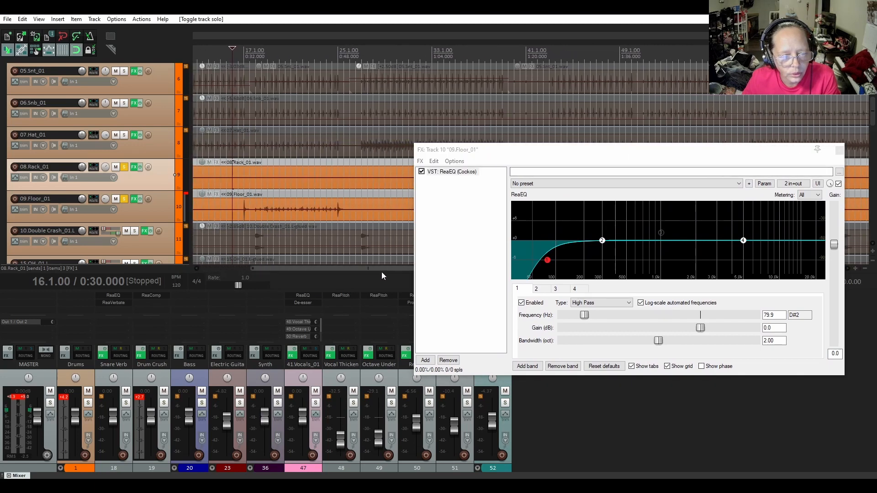
click(237, 194)
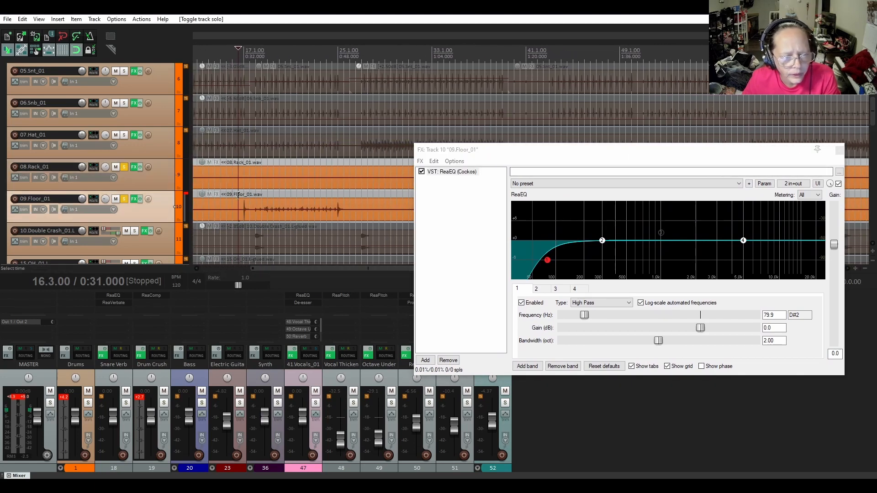
key(space)
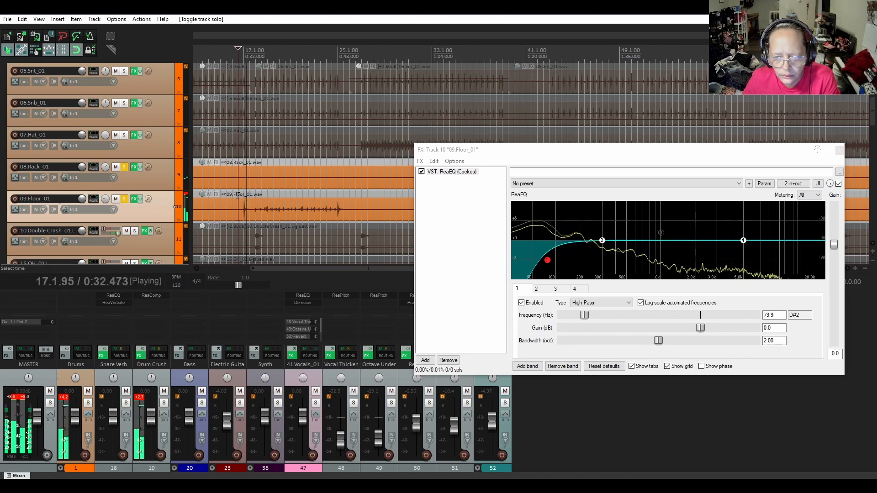
key(space)
- Change ReaEQ band 4 on the 09.Floor_01 track from High Shelf to Low Pass and audition the tom hit
click(743, 241)
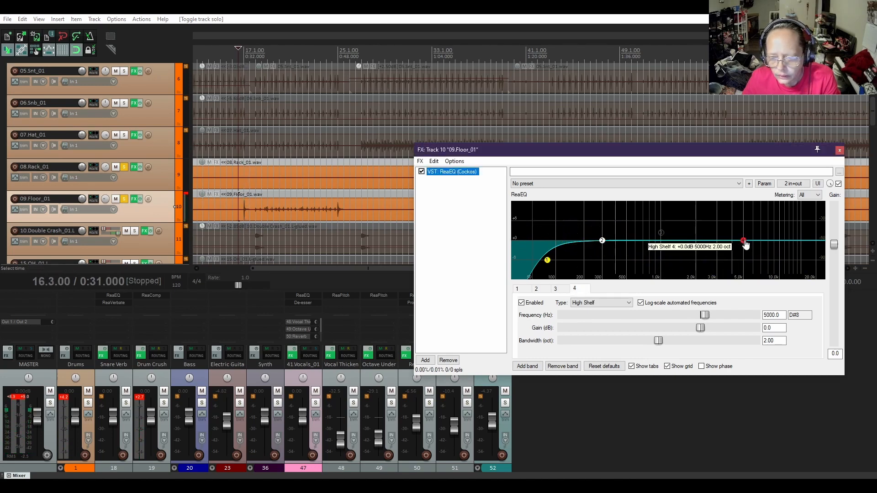
click(601, 303)
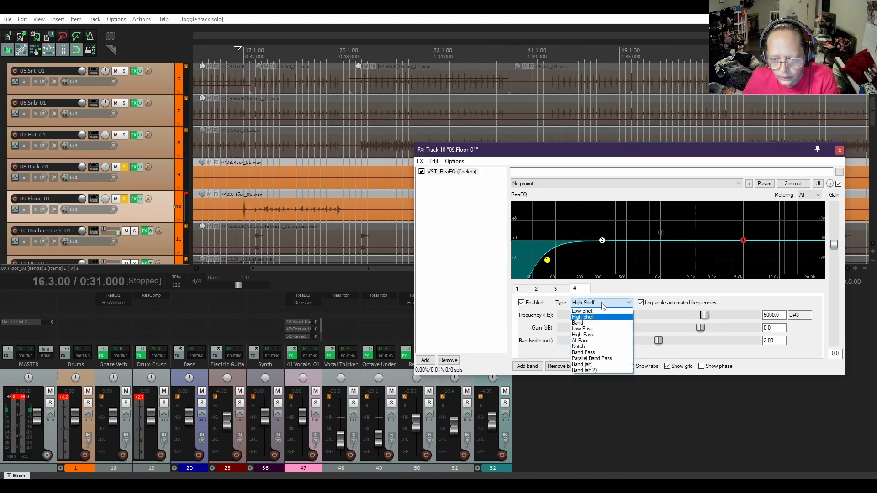
click(583, 329)
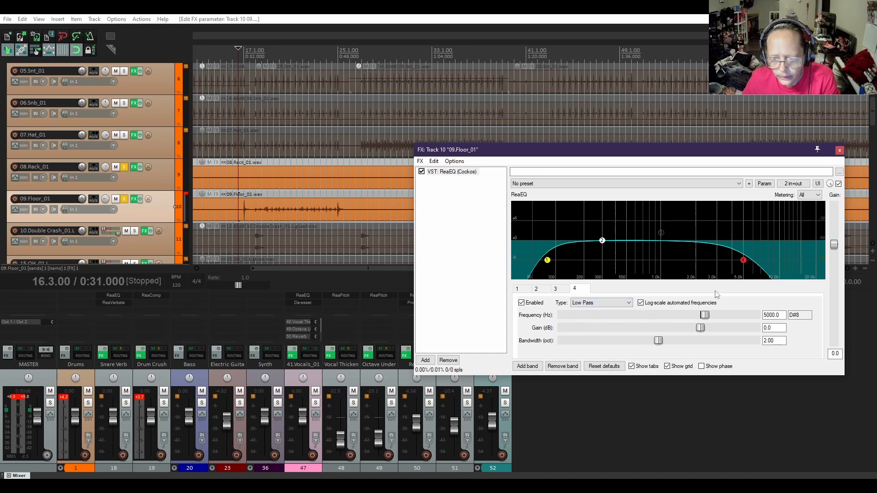
key(space)
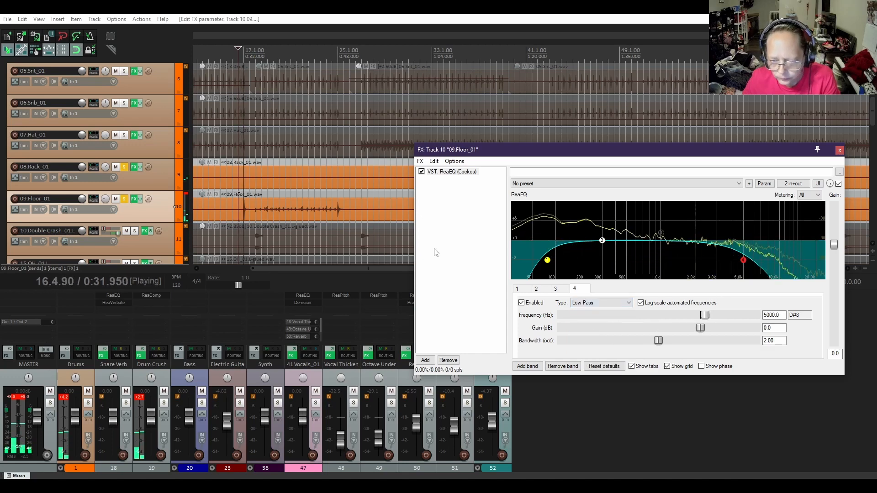
key(space)
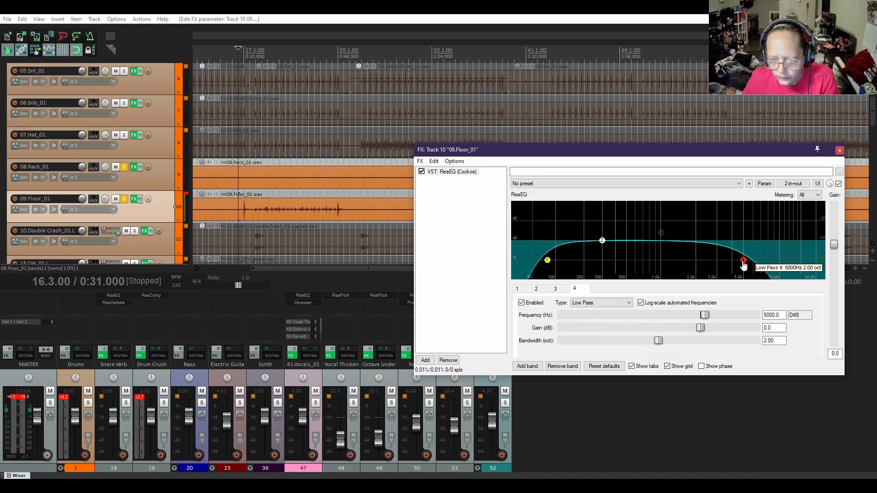
- Try the floor tom's low-pass cutoff at 775.2 Hz, settle on 1209.7 Hz, and audition the hit from 16.3.00
drag(743, 264, 648, 265)
key(space)
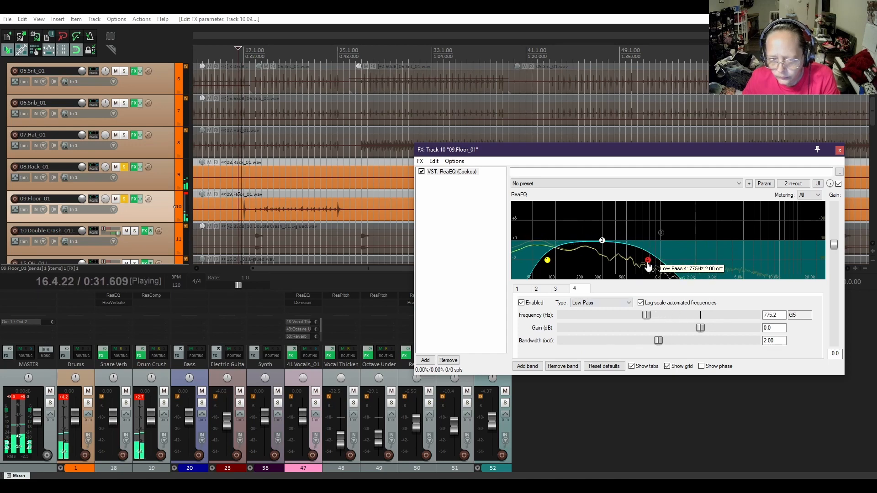
key(space)
drag(649, 266, 670, 264)
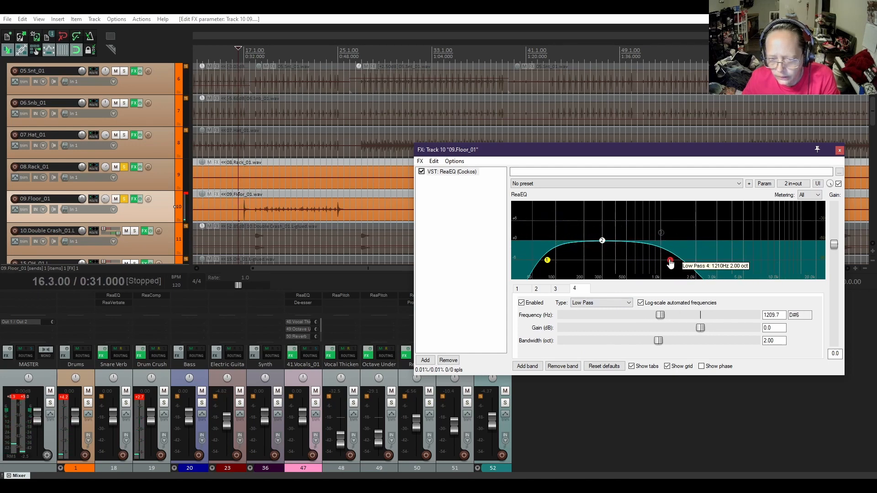
key(space)
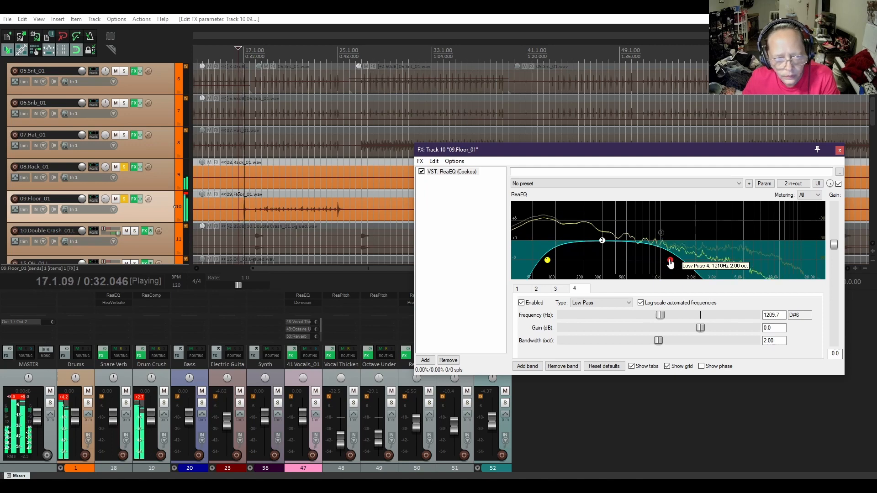
key(space)
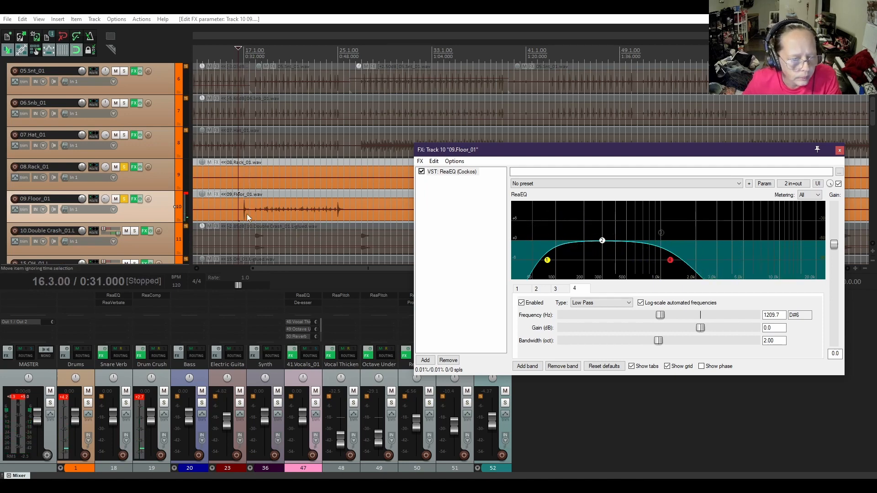
- Move the ReaEQ window clear of the tracks and split the 09.Floor_01 item at 17.2.00, just after the first tom hit
scroll(245, 212, left, 5)
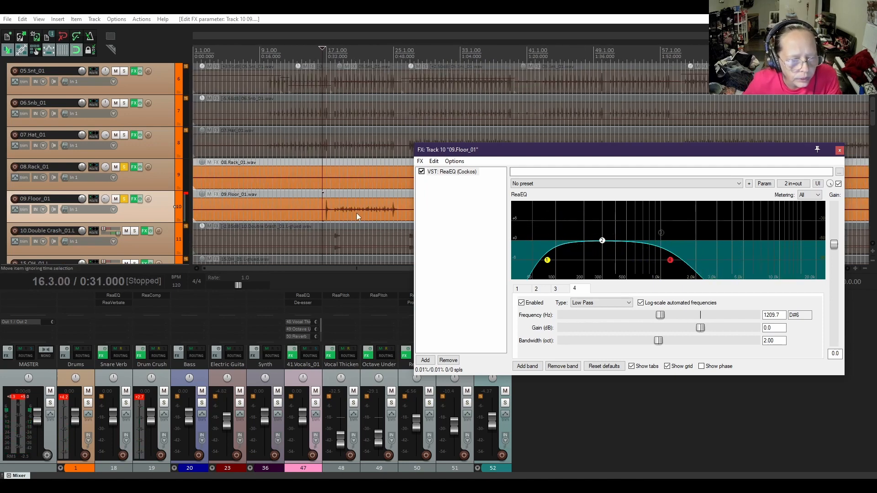
scroll(330, 207, down, 2)
drag(522, 154, 544, 259)
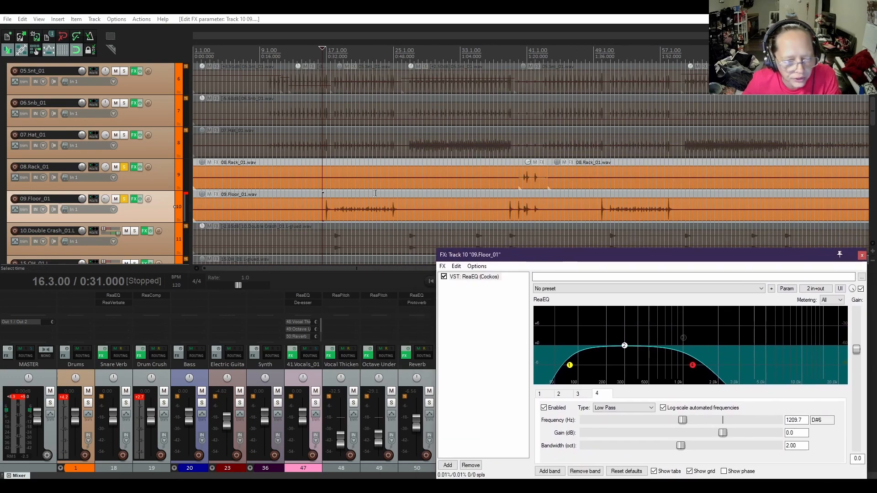
scroll(322, 209, up, 4)
scroll(476, 210, up, 2)
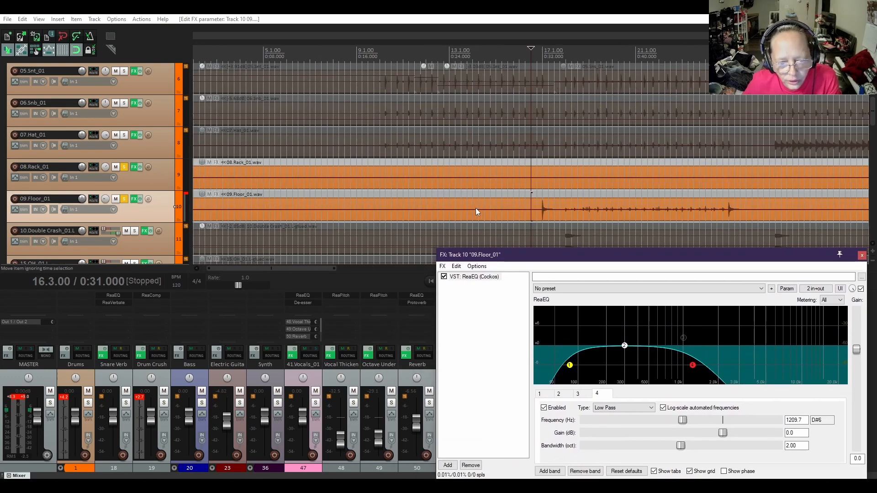
click(548, 214)
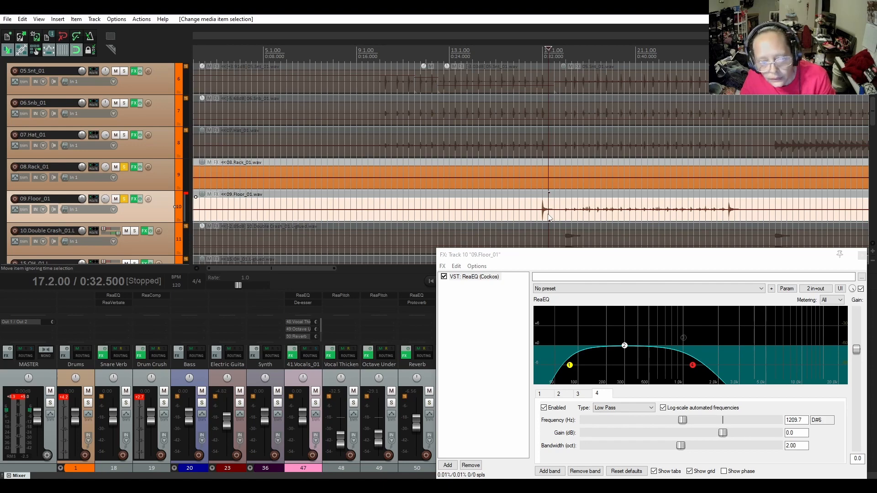
key(s)
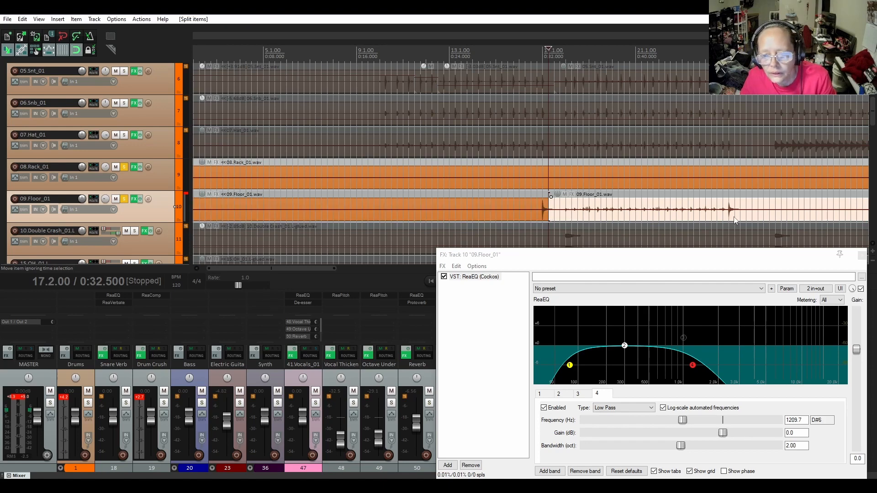
- Split the 09.Floor_01 item at 24.4.50 before the second tom hit and mute the section between the two hits
scroll(728, 218, up, 2)
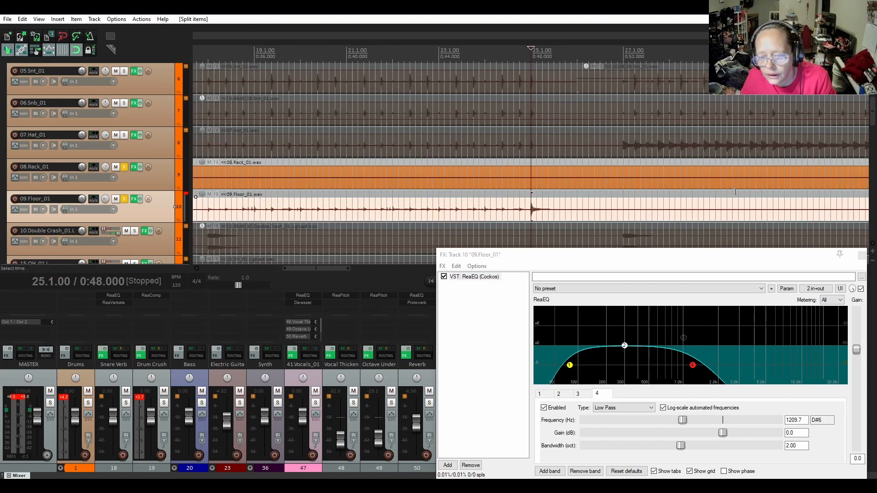
click(525, 201)
key(s)
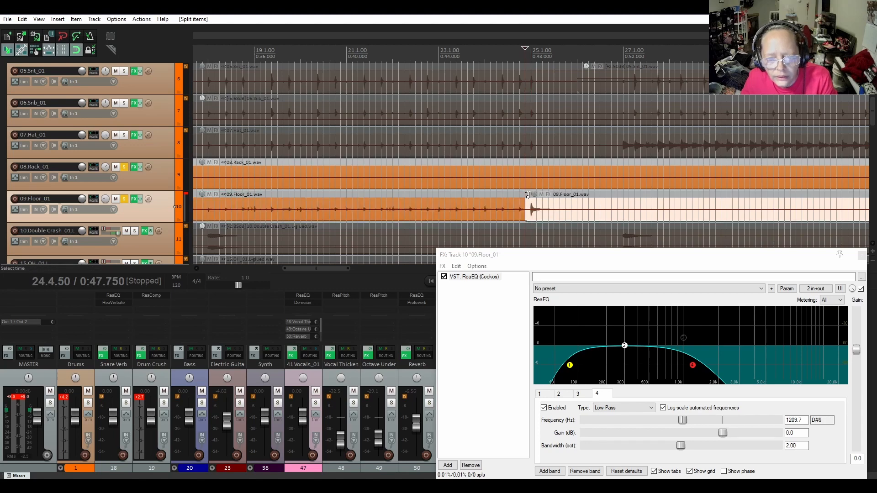
mouse_move(459, 210)
mouse_down()
mouse_move(470, 248)
mouse_move(470, 211)
mouse_up()
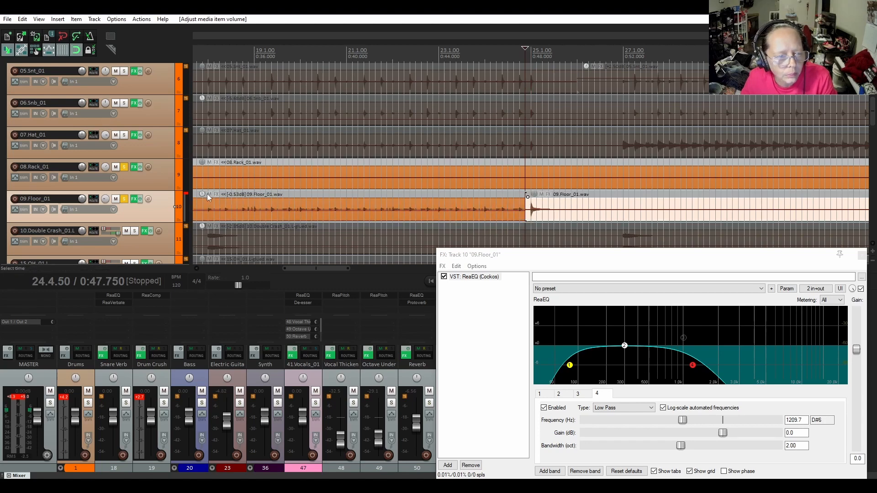
click(207, 194)
- Audition the first floor tom hit from 16.4.50, disable ReaEQ's low-pass band 4, and play the hit again
scroll(320, 267, left, 4)
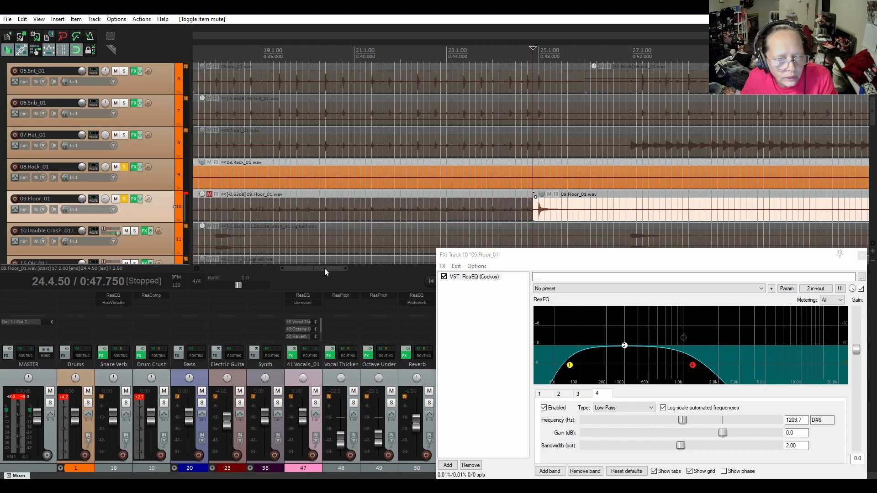
click(325, 192)
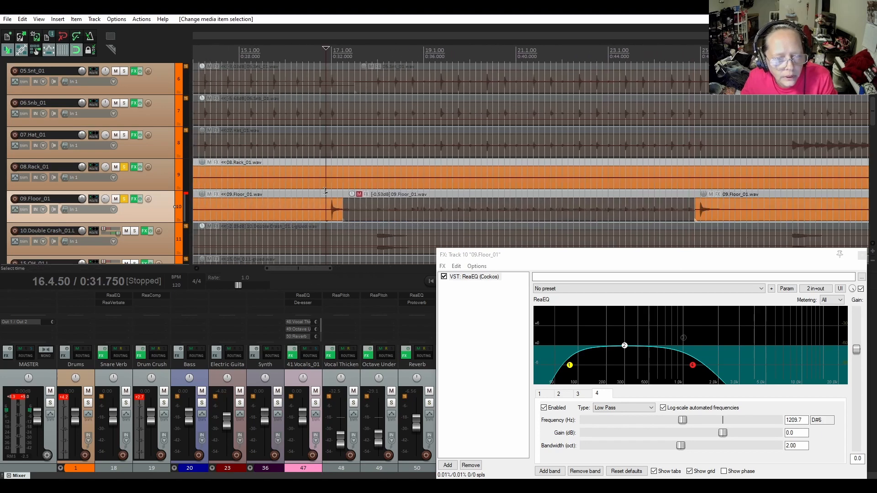
key(space)
key(space)
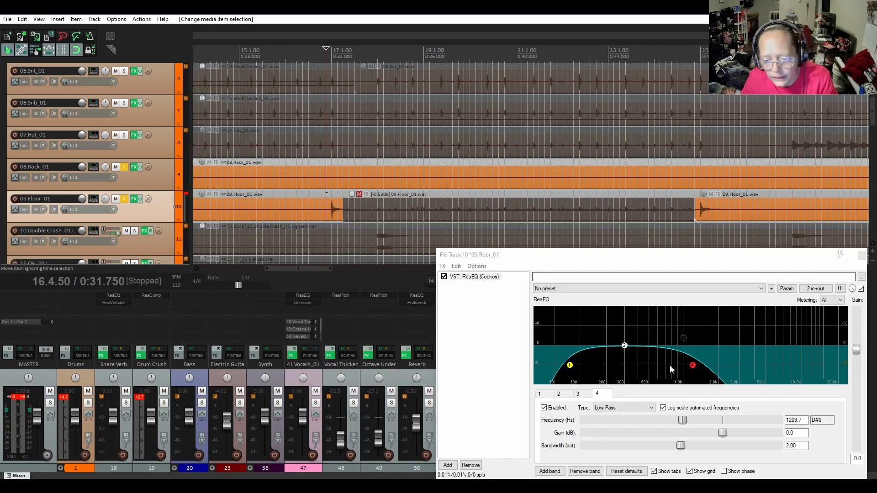
double_click(693, 367)
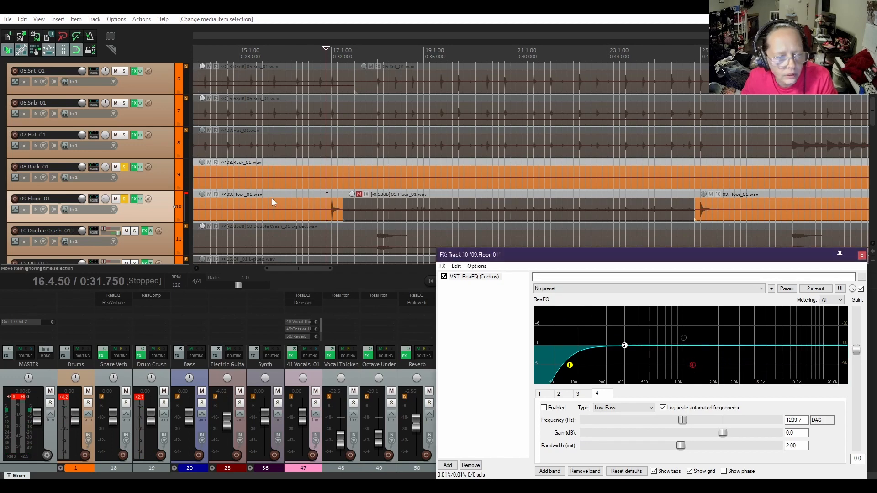
key(space)
key(space)
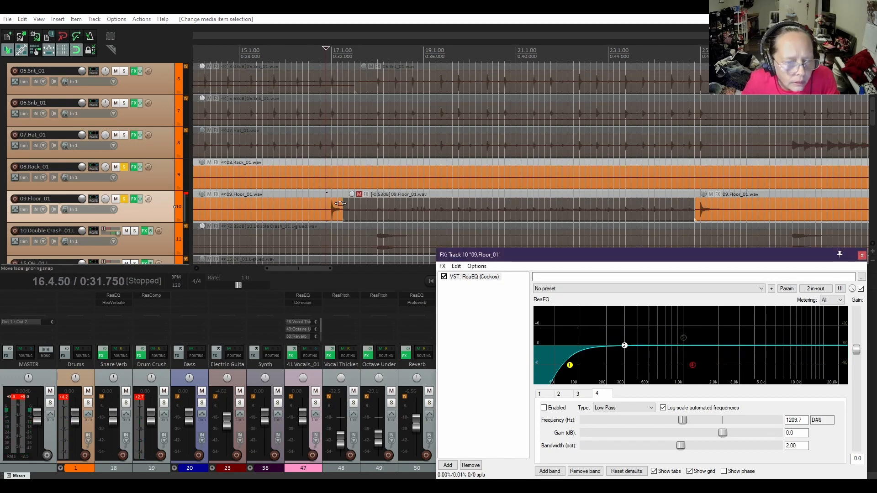
- Fade out the tail of the first floor tom hit using the fifth fade shape, audition it, and shorten the fade slightly
drag(340, 199, 331, 200)
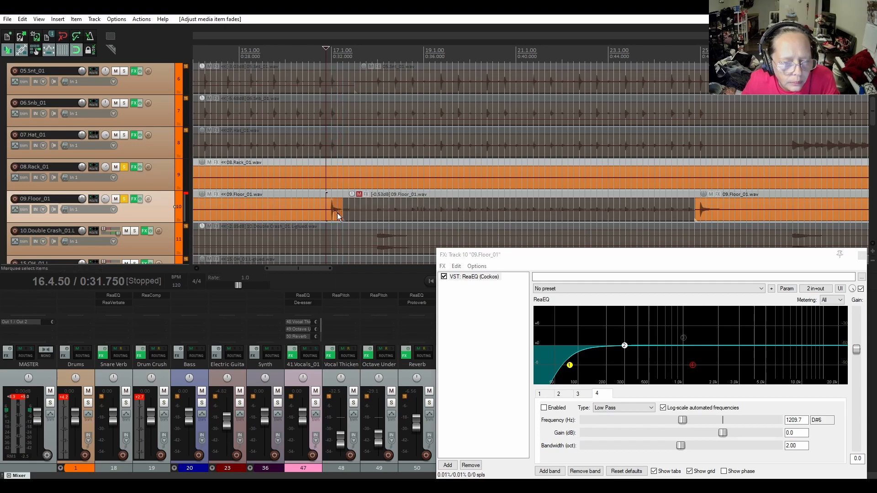
right_click(337, 213)
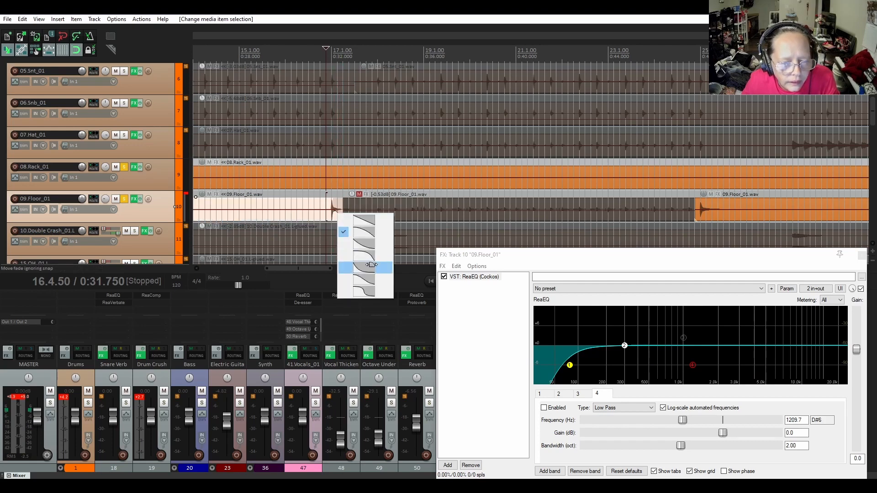
click(371, 265)
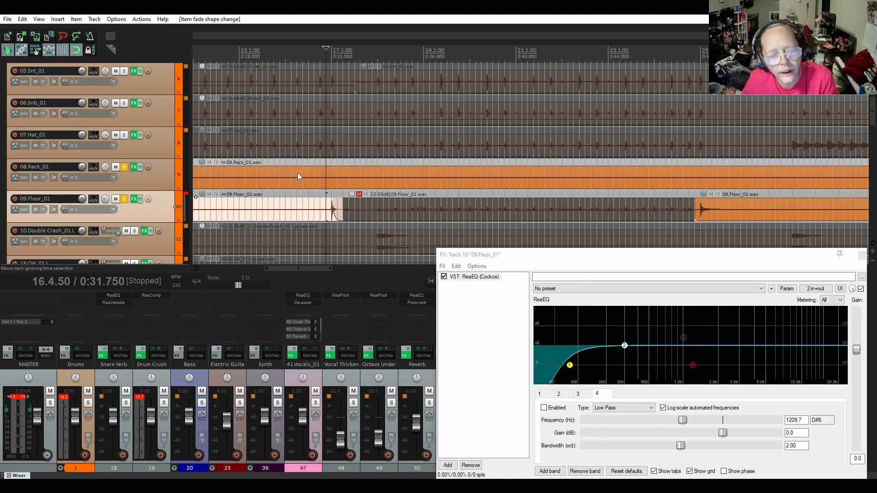
key(space)
key(space)
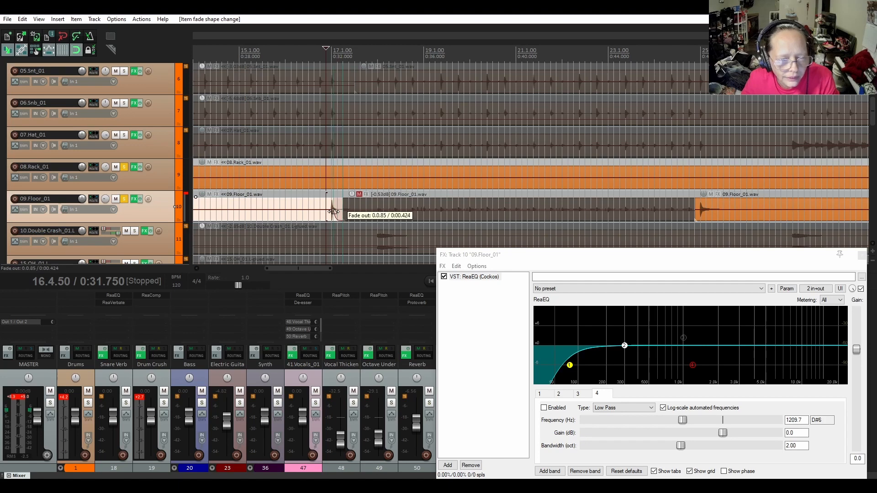
drag(334, 212, 336, 212)
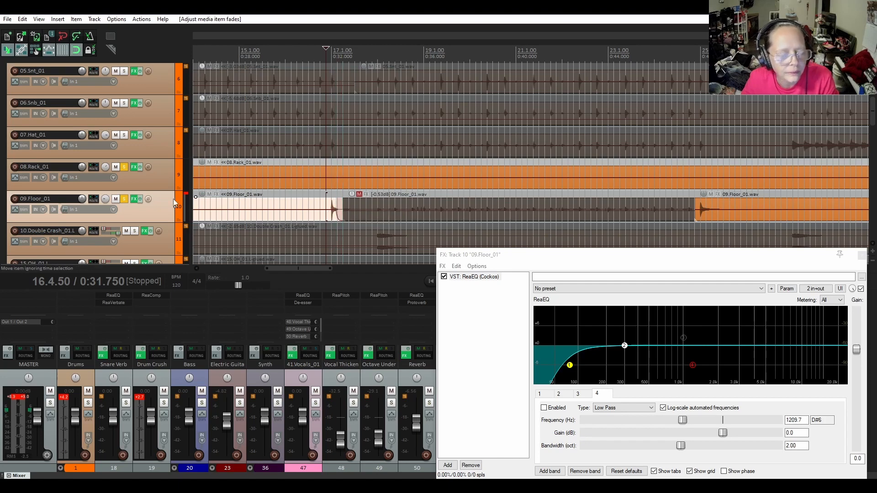
- Unsolo the 09.Floor_01 and 08.Rack_01 tracks and listen to the tom hit in the full mix from 16.3.00
click(124, 198)
click(124, 167)
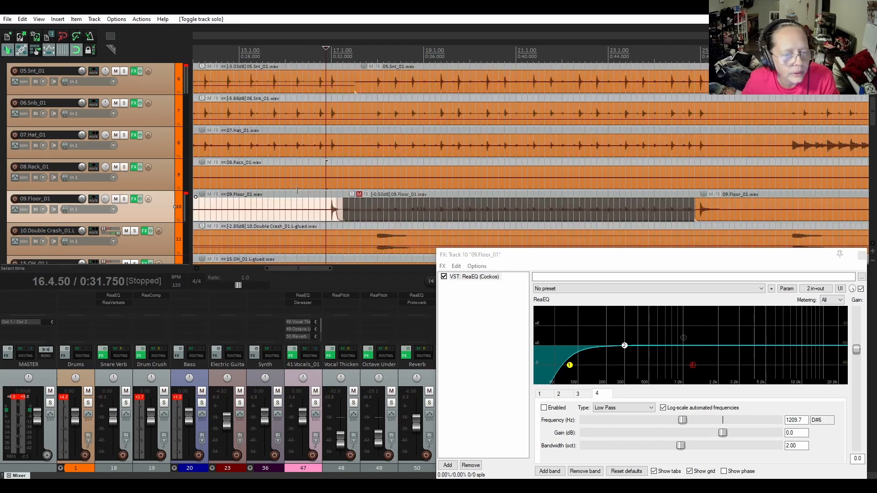
click(311, 191)
key(space)
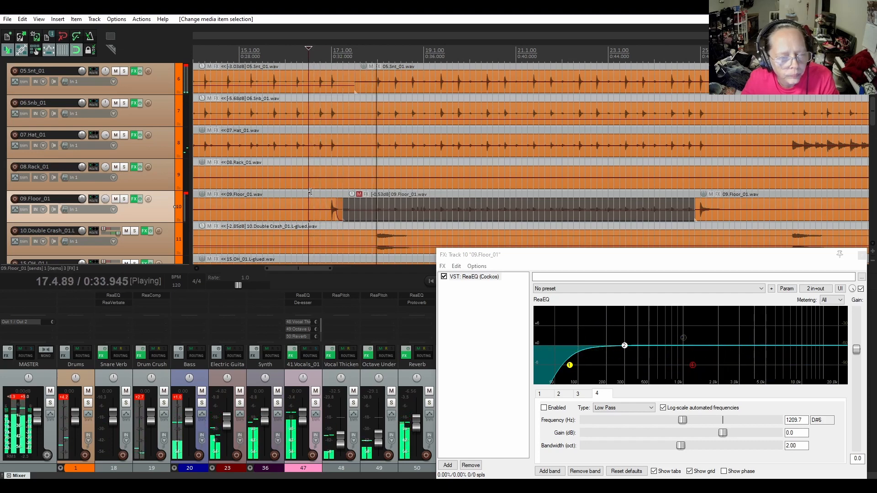
key(space)
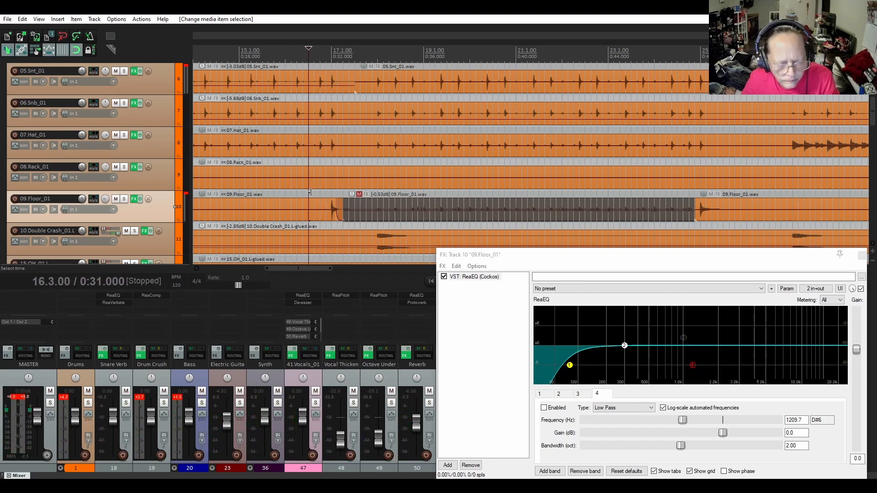
- Solo 09.Floor_01, audition the first tom hit, and readjust its fade-out to about 0.28 s
click(124, 199)
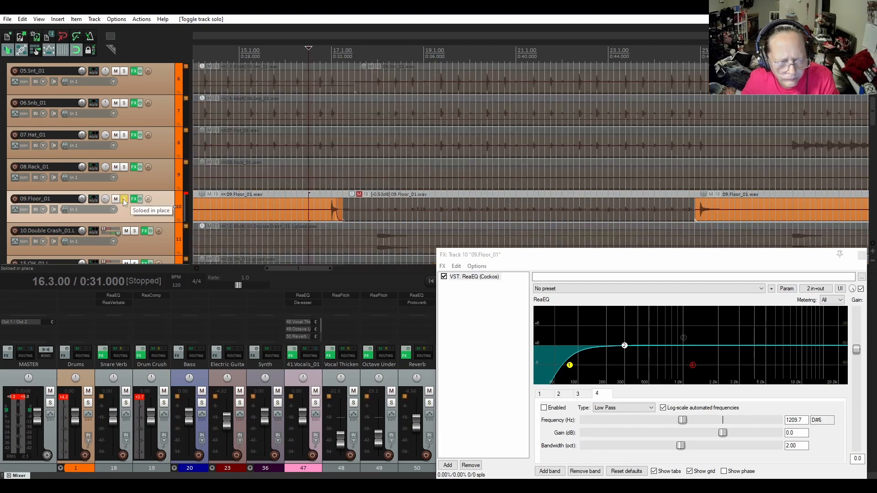
key(space)
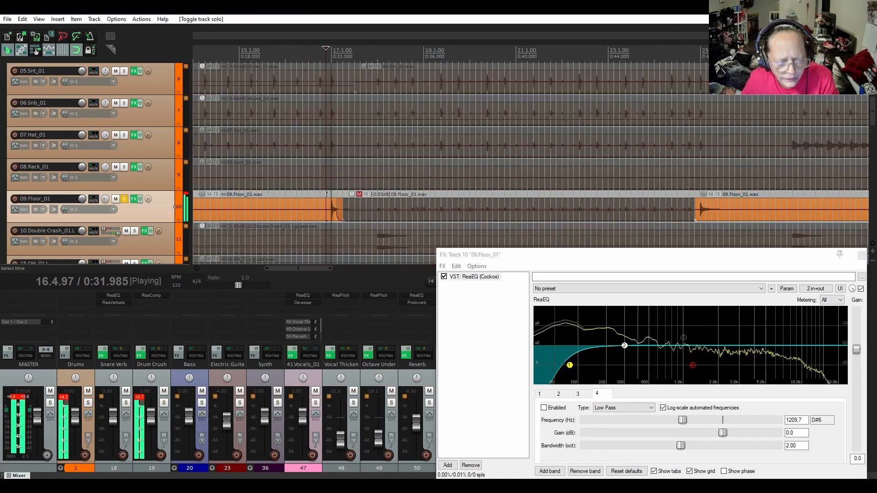
key(space)
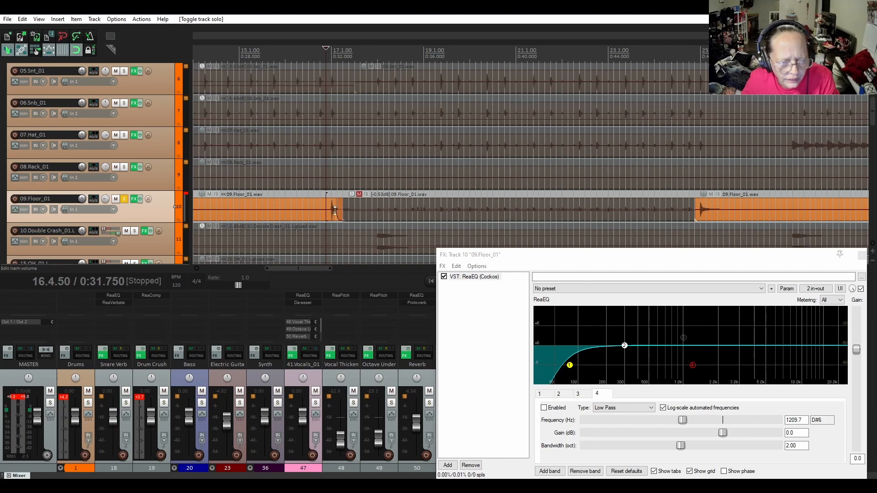
drag(336, 211, 332, 211)
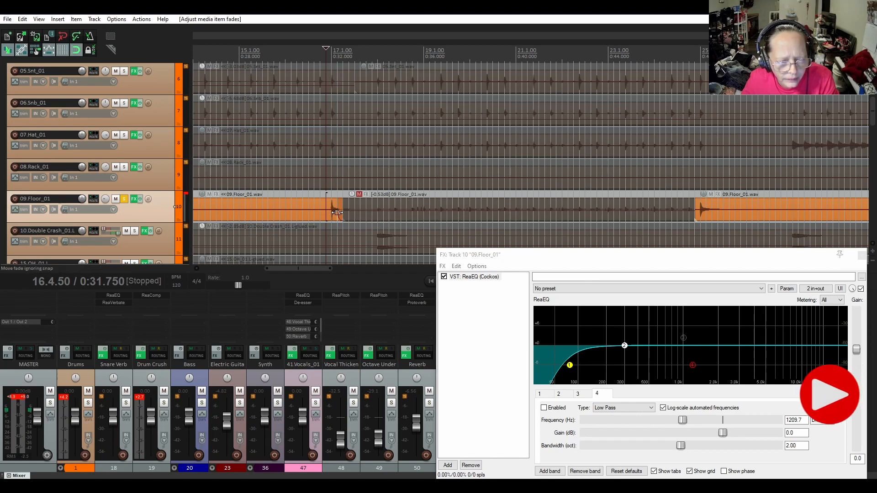
scroll(523, 156, up, 2)
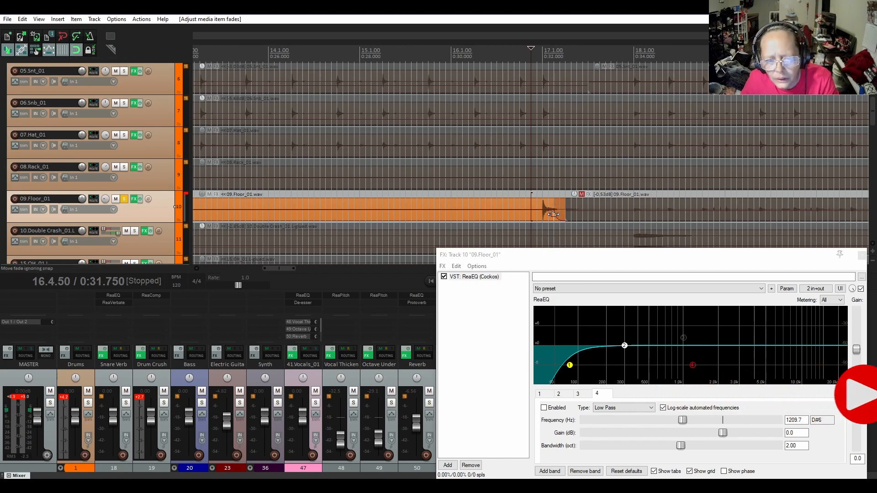
mouse_move(553, 214)
mouse_down()
mouse_move(540, 217)
mouse_move(553, 216)
mouse_up()
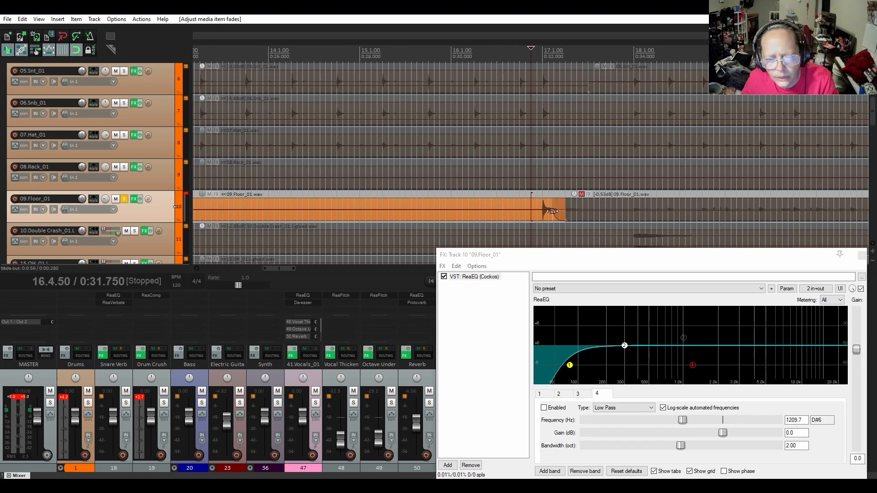
drag(551, 211, 552, 212)
- Play the soloed floor tom hit from 16.4.50 and shorten its fade-out slightly more
key(space)
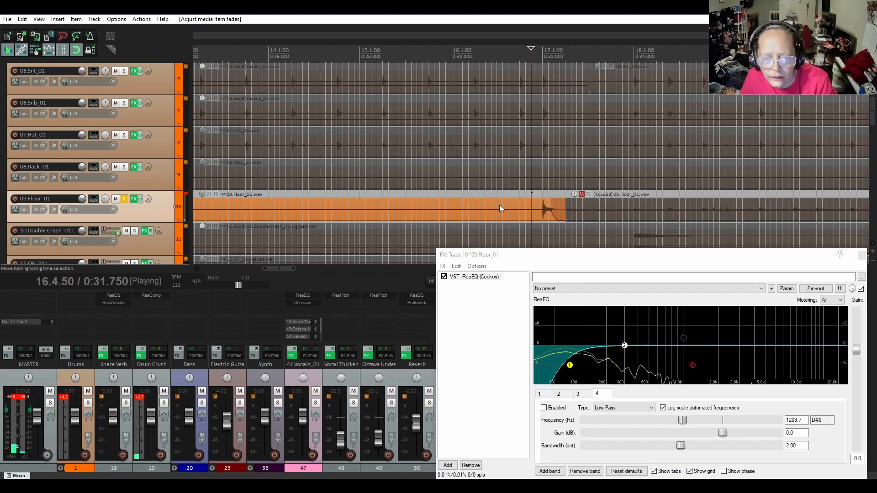
key(space)
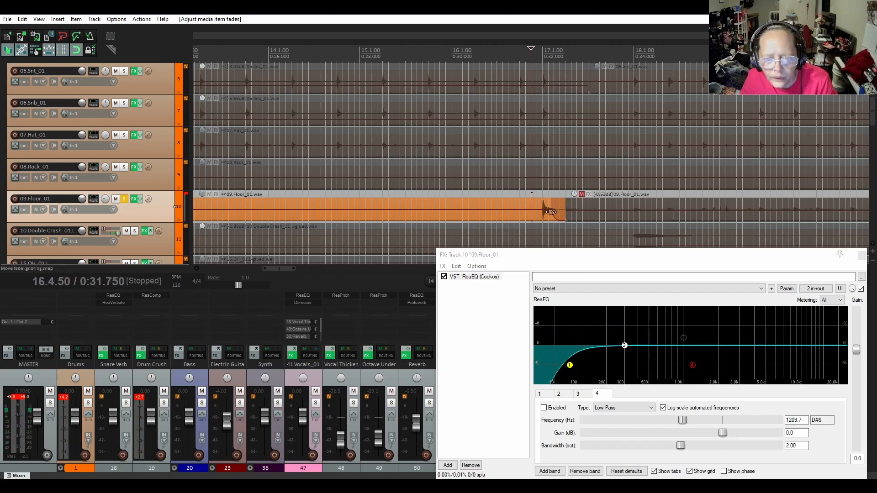
drag(550, 212, 553, 213)
- Check the adjusted fade in solo, unsolo 09.Floor_01, and play the full mix from 16.4.50
key(space)
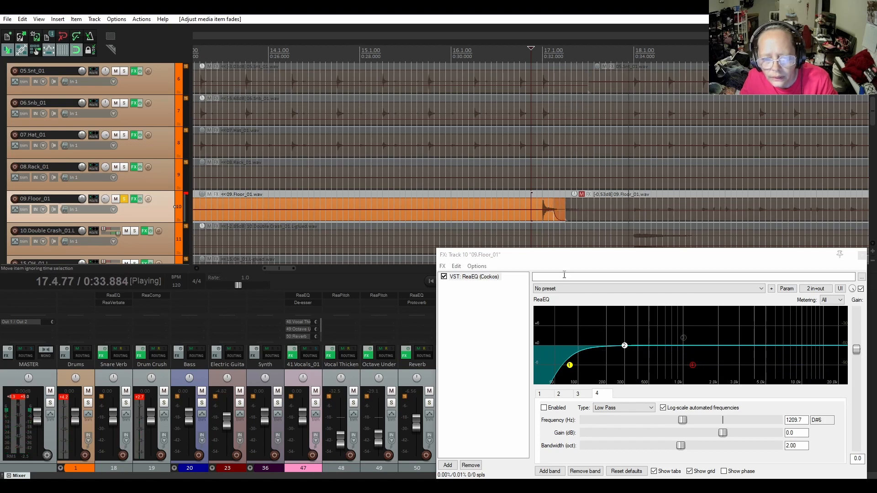
key(space)
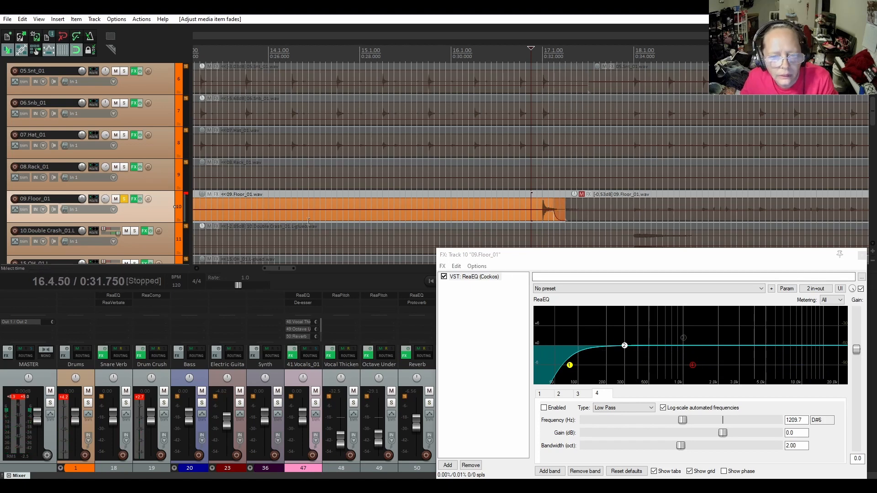
click(122, 200)
key(space)
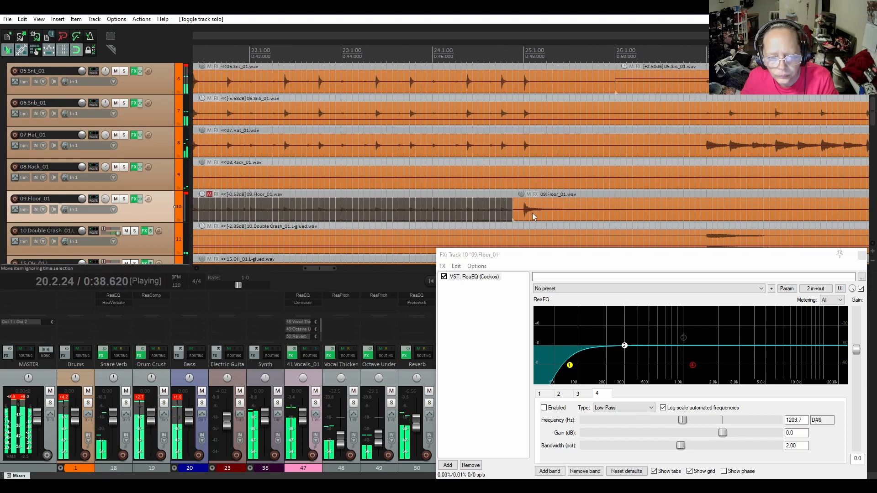
- Split the 09.Floor_01 item at 25.2.75 after the bar 25 tom hit and give the hit a concave fade-out
click(566, 216)
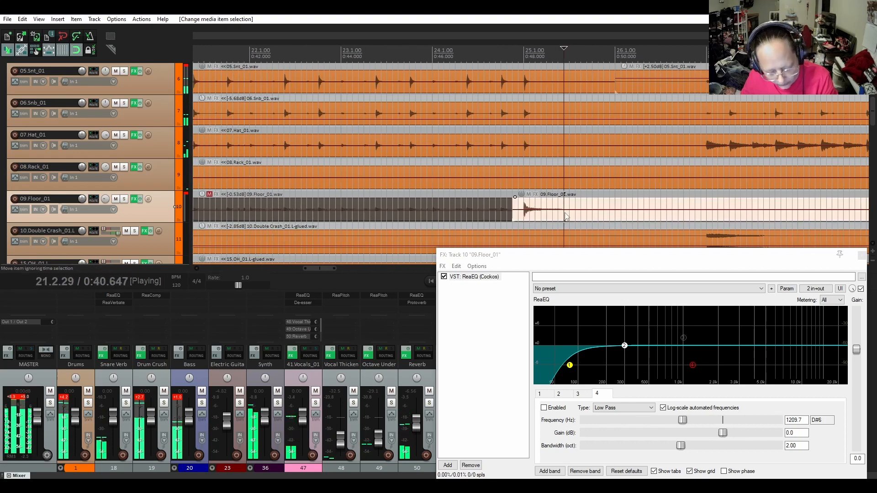
key(s)
drag(565, 197, 545, 210)
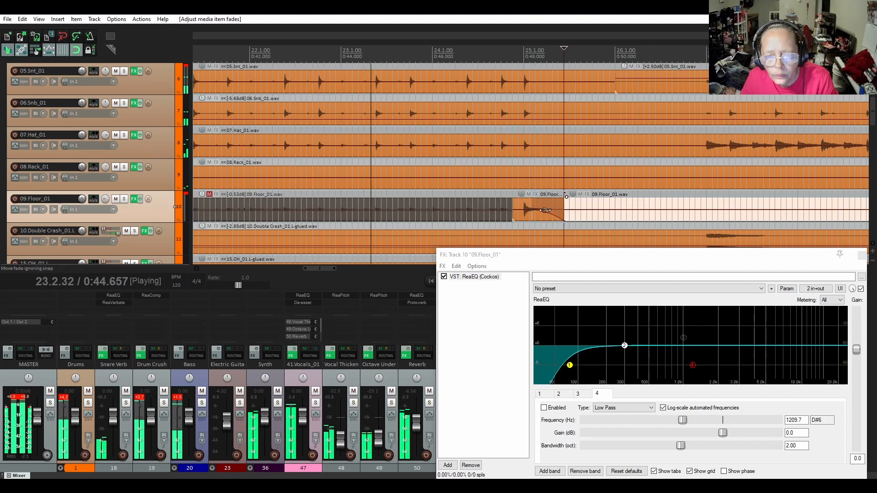
right_click(545, 210)
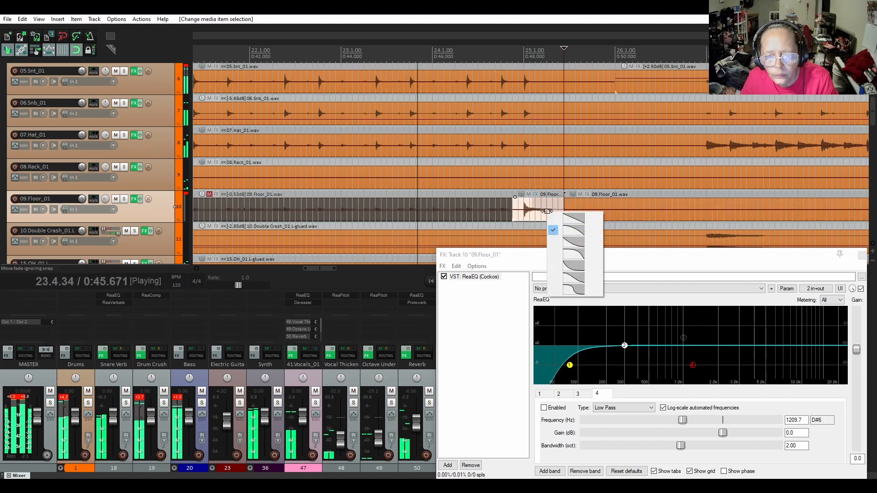
click(563, 253)
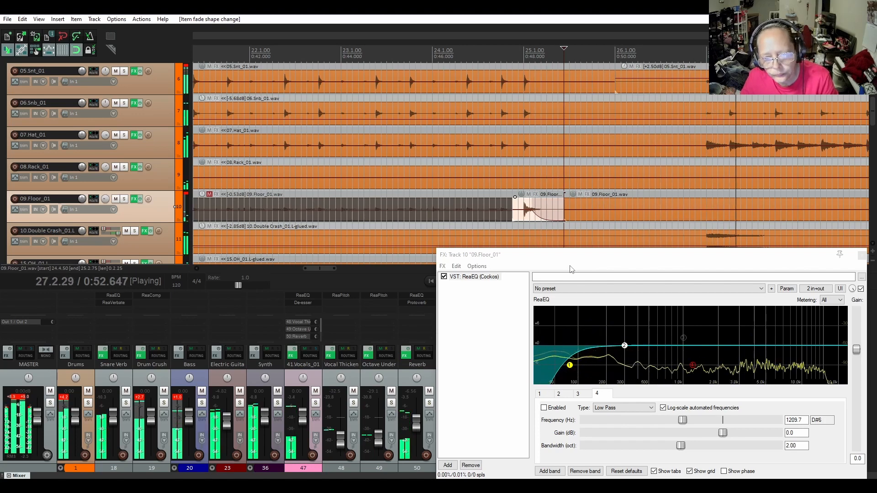
key(space)
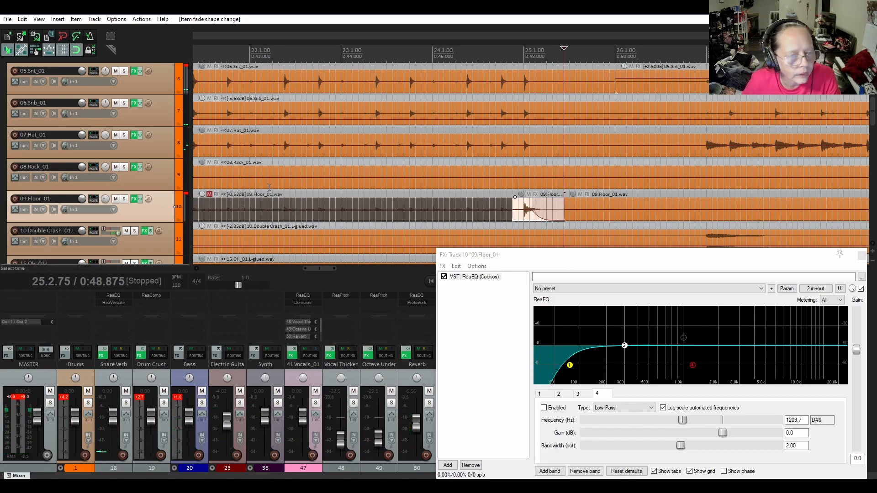
- Solo 09.Floor_01 and audition the bar 25 tom hit from 24.4.00
scroll(326, 182, down, 2)
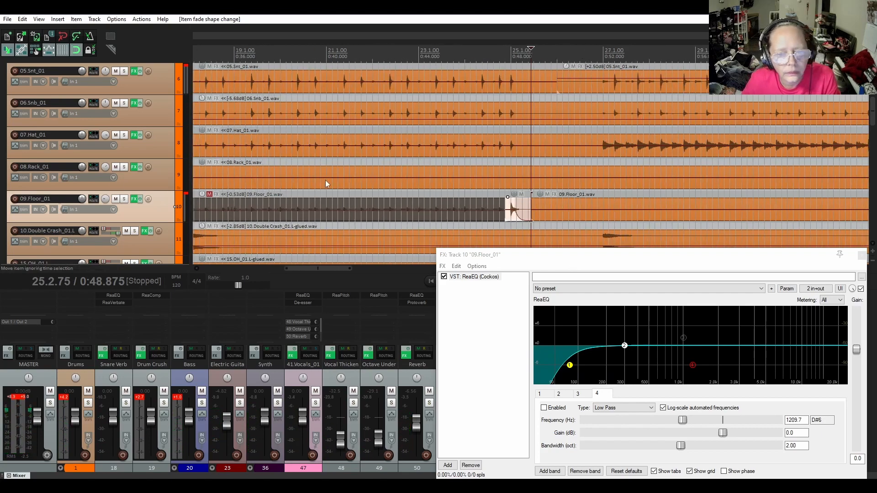
click(125, 200)
click(500, 187)
key(space)
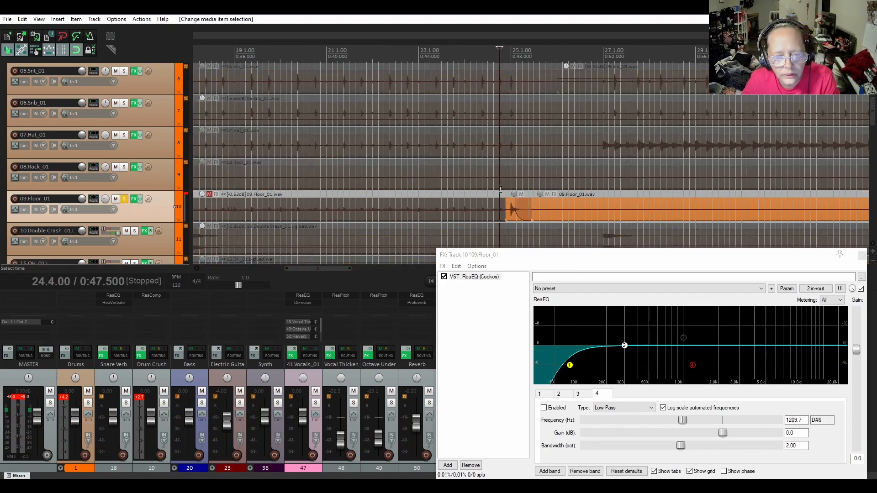
key(space)
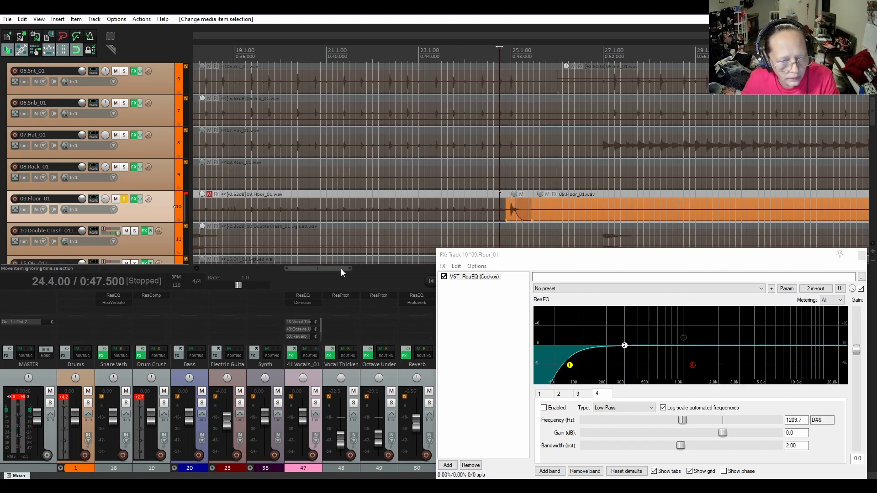
- Play the soloed bar 17 floor tom hit from 16.4.50 for comparison
drag(341, 269, 308, 269)
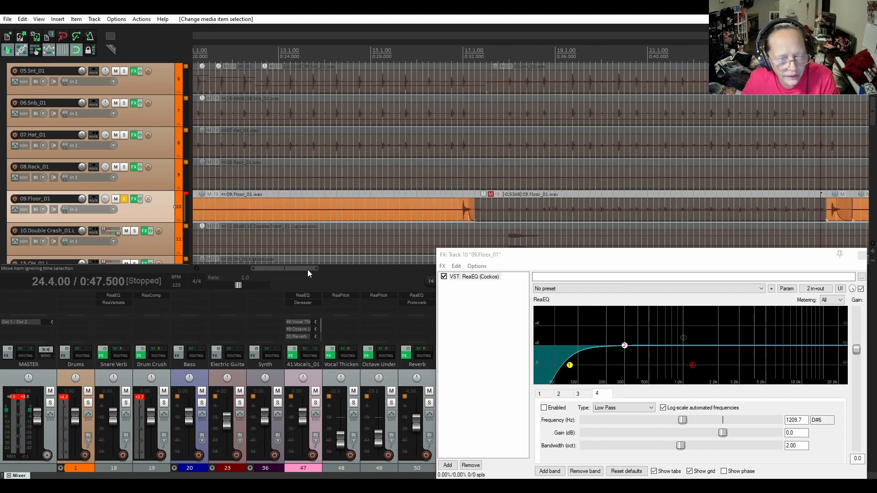
click(457, 195)
key(space)
key(space)
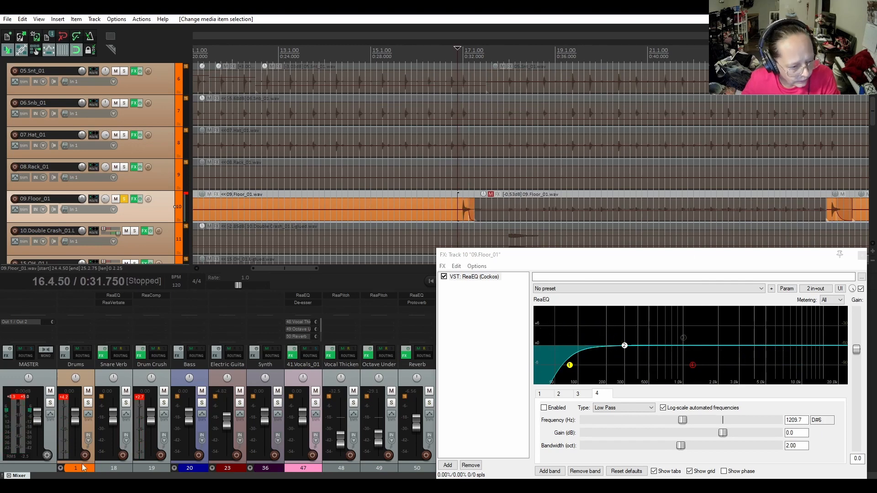
- Close the 09.Floor_01 effects window and show the Drums folder's individual tracks in the mixer
drag(824, 258, 675, 181)
click(713, 178)
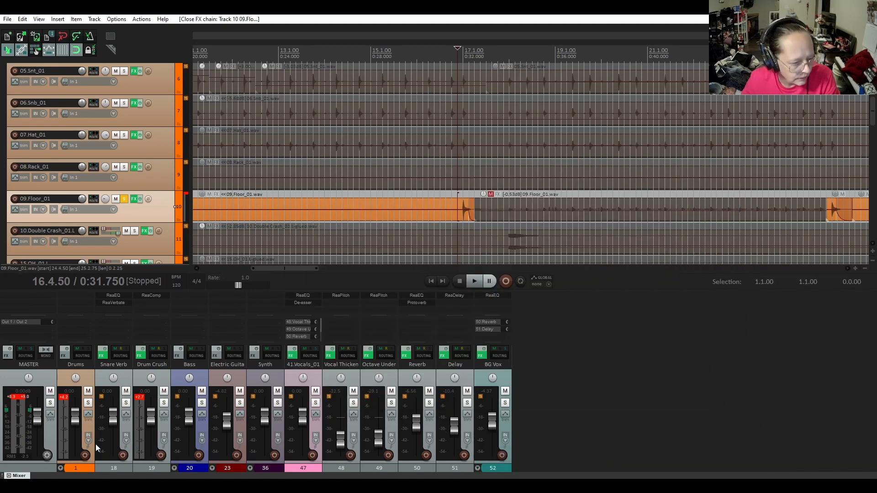
click(61, 467)
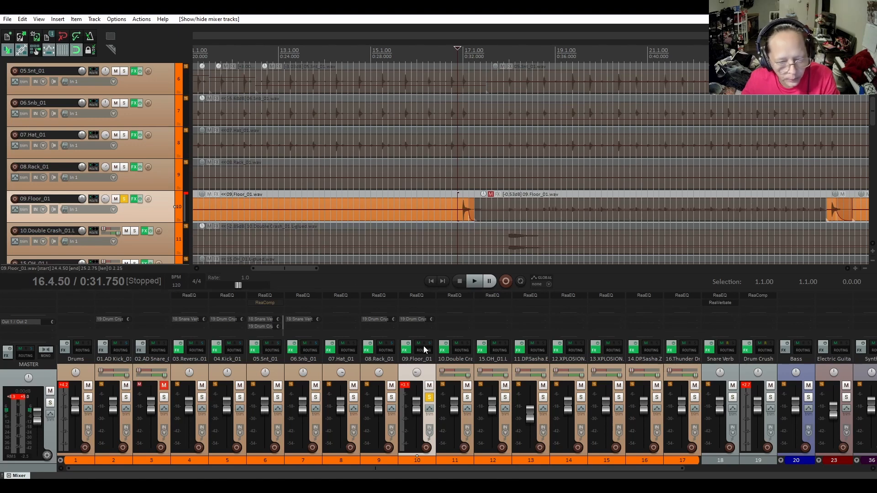
- Raise the 09.Floor_01 volume to +3.14 dB and unsolo the track during playback
mouse_move(417, 410)
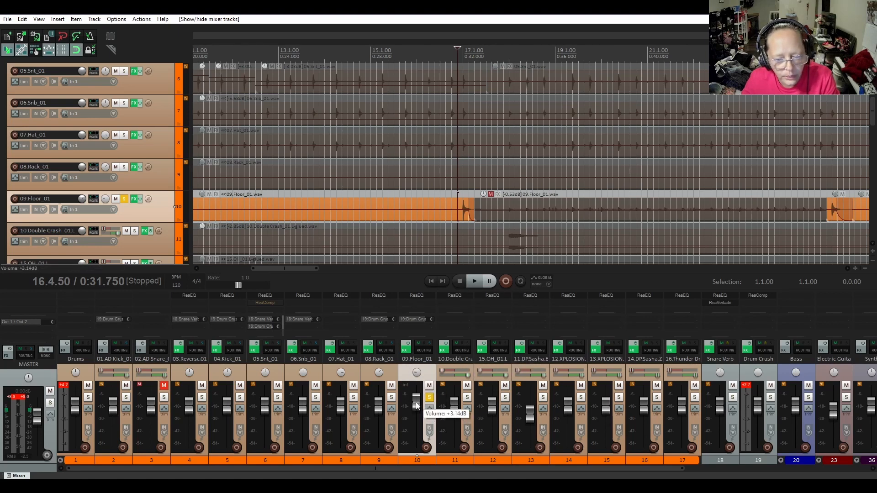
key(space)
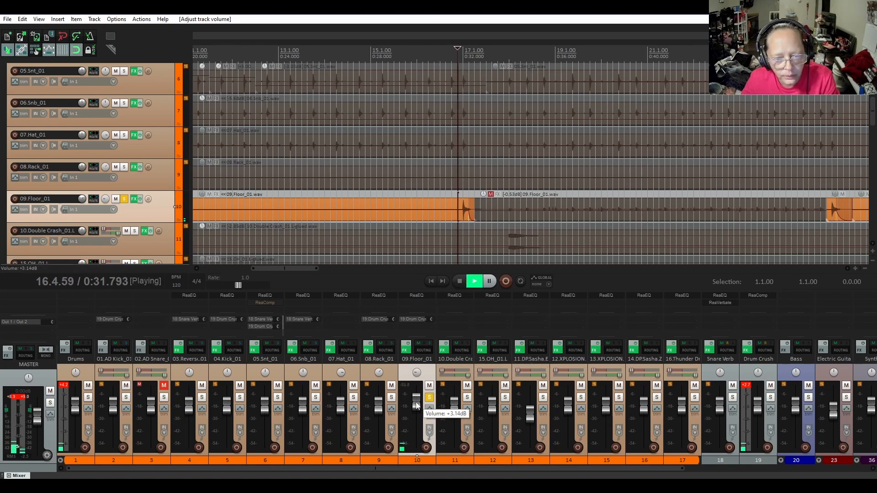
click(124, 199)
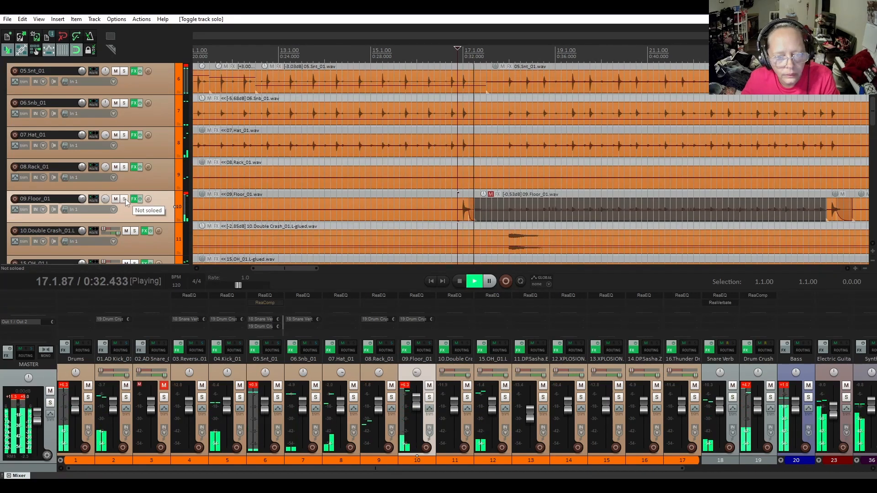
- Play the full mix from 16.2.00 to check the floor tom level
key(space)
click(428, 188)
key(space)
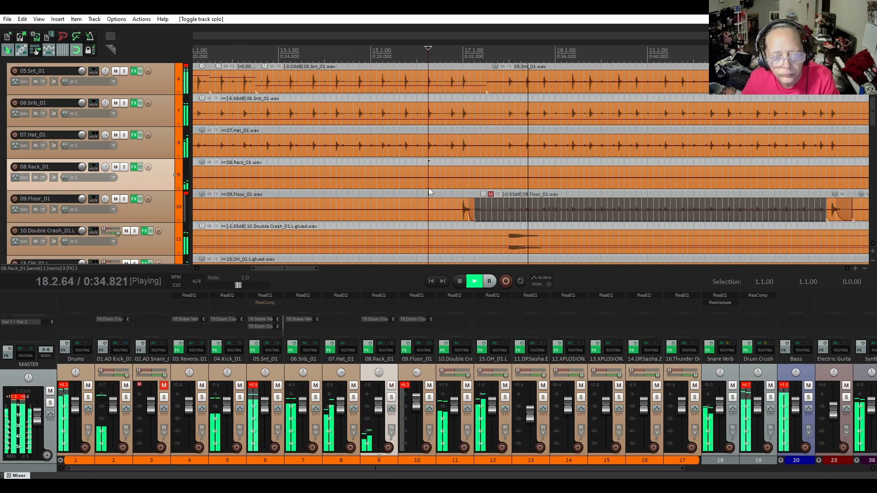
key(space)
- Fine-tune the fade-out of the bar 17 hit on 09.Floor_01 and play the mix from 16.2.00
scroll(471, 212, up, 2)
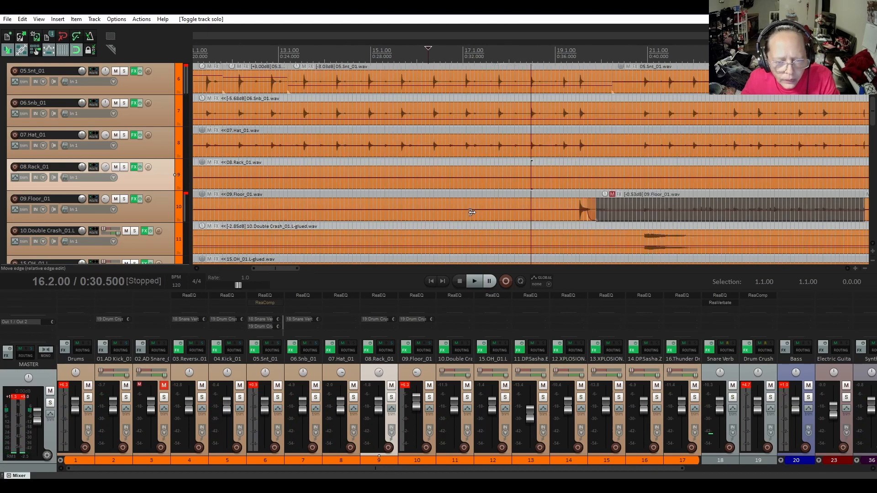
scroll(472, 212, up, 2)
drag(646, 212, 649, 212)
key(space)
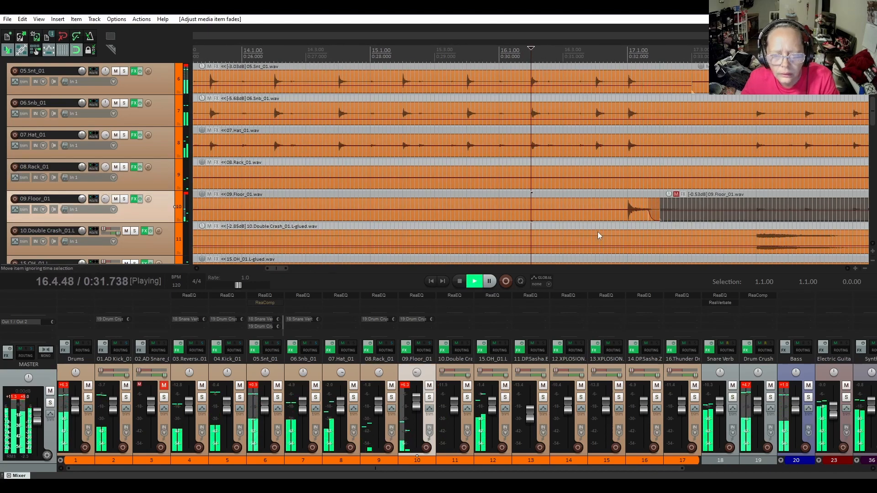
- Listen to the bar 25 floor tom hit in the full mix from 24.2.50
scroll(608, 201, down, 3)
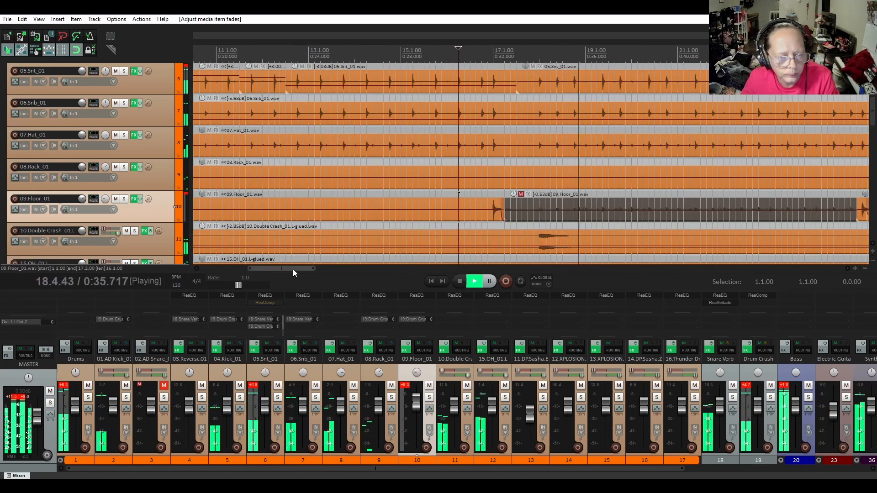
drag(292, 269, 338, 270)
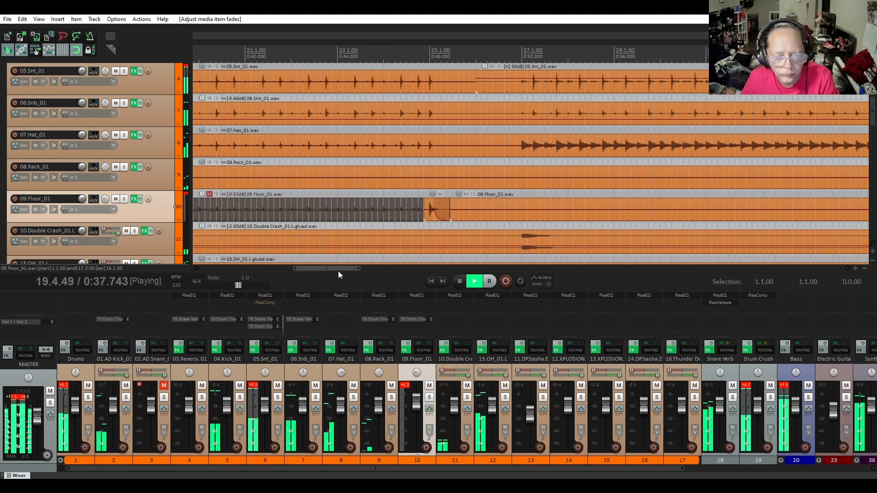
click(401, 194)
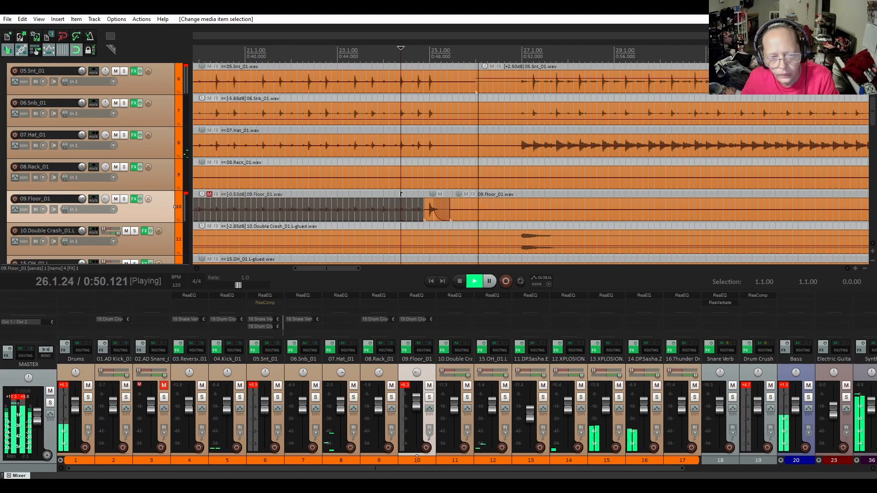
key(space)
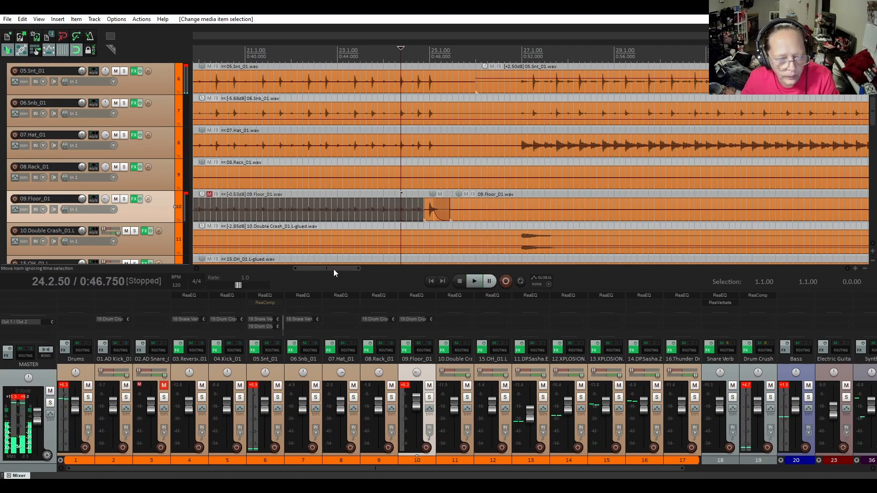
- Locate the floor tom hits from bar 39 onward and play the full mix from 38.4.50
drag(333, 269, 397, 269)
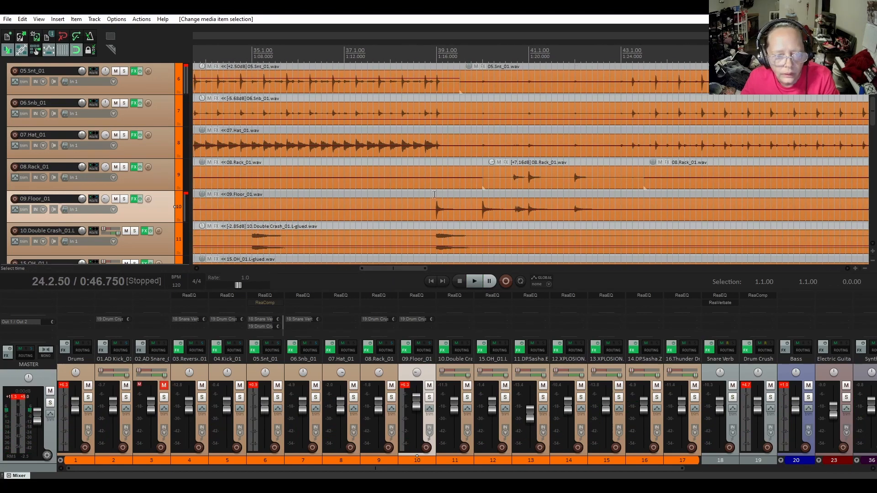
key(space)
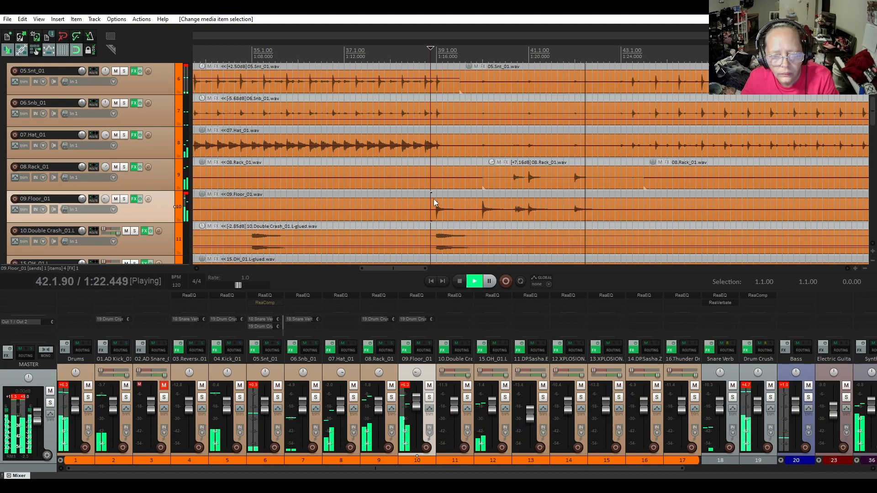
key(space)
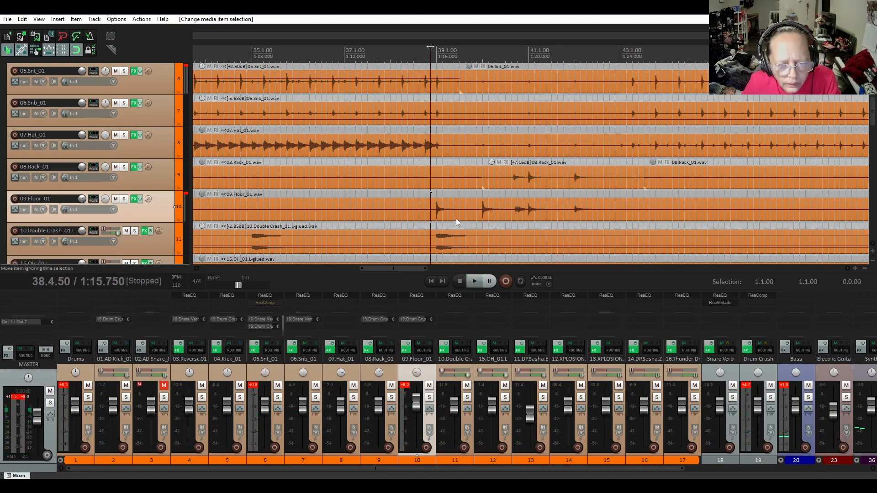
- Split the 09.Floor_01 item at 39.2.50 and give the bar 39 hit a concave fade-out
click(454, 217)
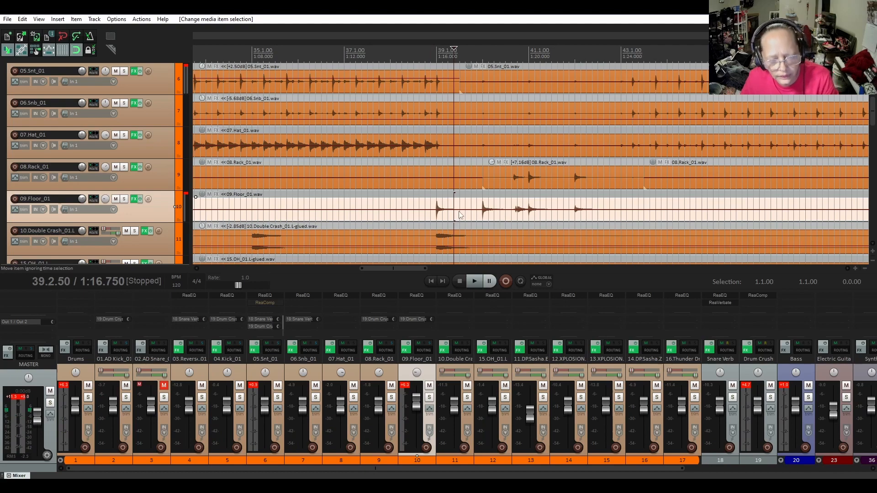
key(s)
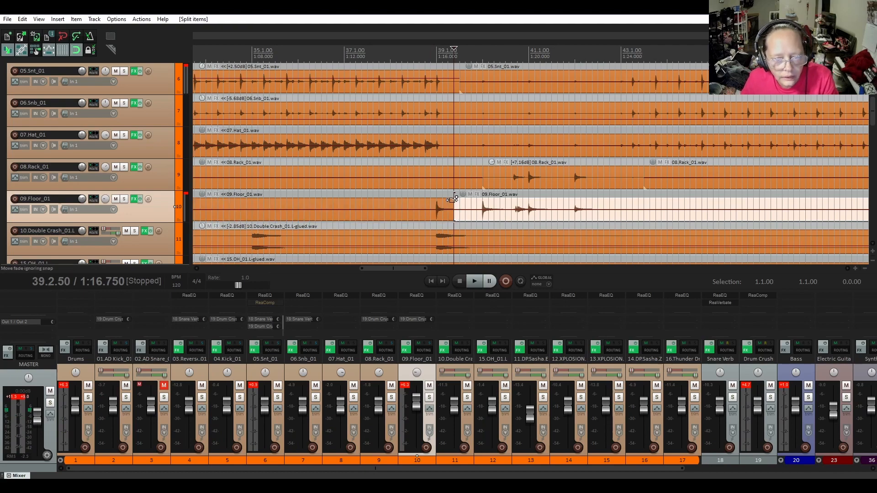
drag(452, 200, 447, 211)
right_click(447, 211)
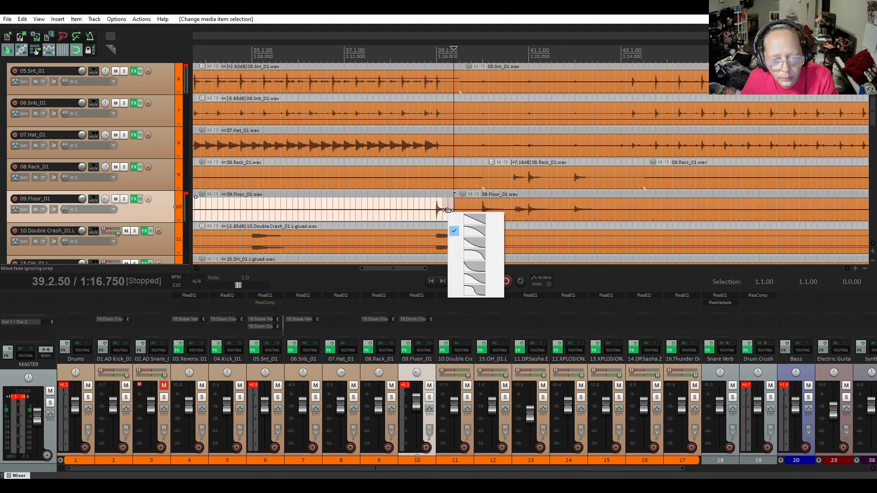
click(468, 244)
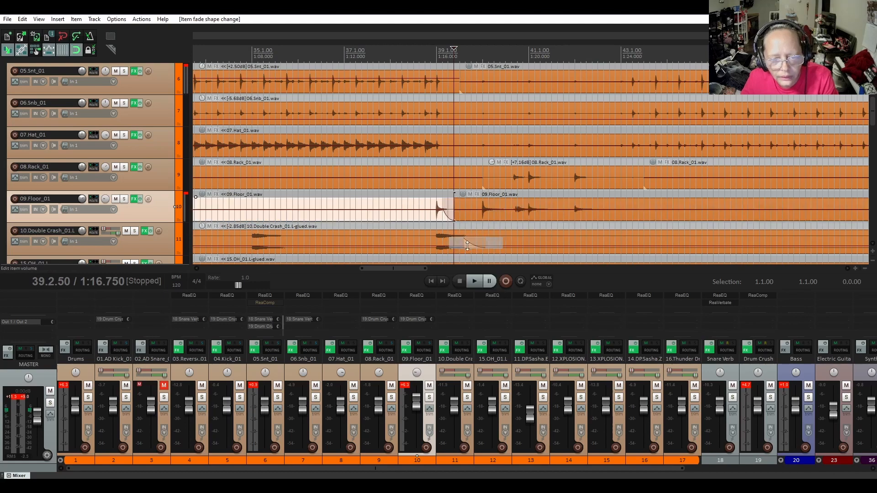
- Play the mix from 38.4.50 to check the faded bar 39 tom hit
click(429, 191)
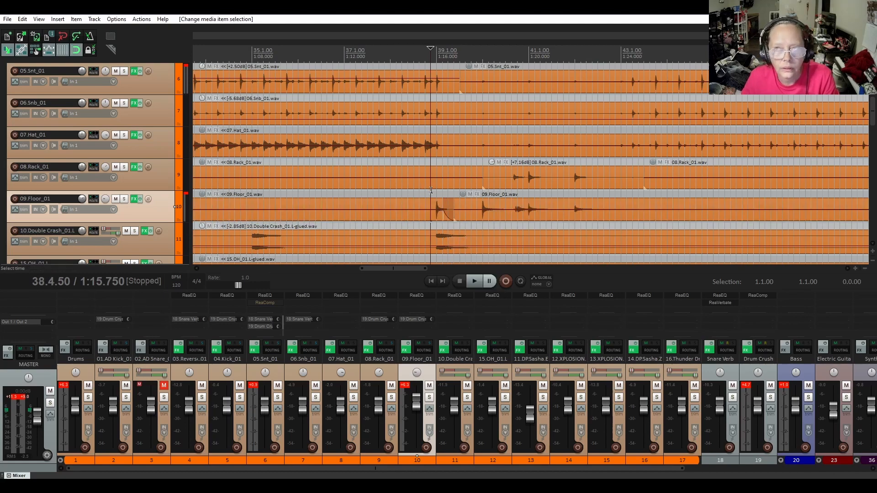
key(space)
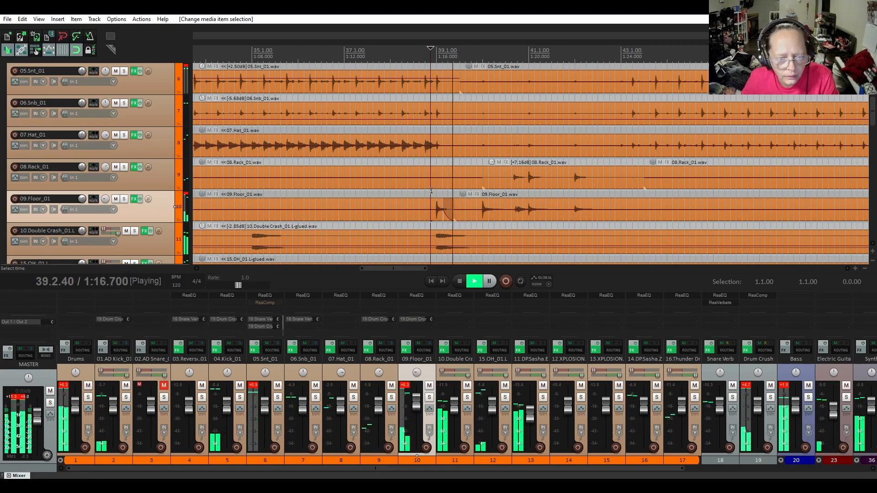
key(space)
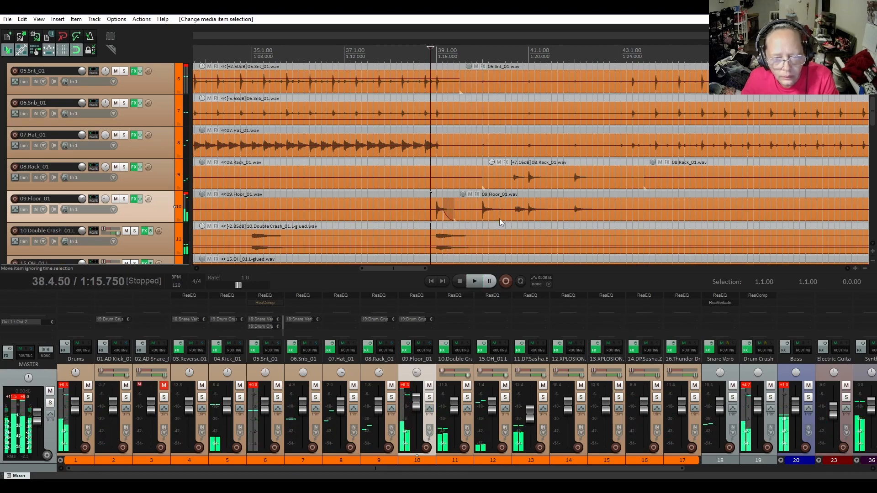
- Split 09.Floor_01 at 40.3.00, give the bar 40 hit a concave fade-out, and place the edit cursor at 39.2.50
click(505, 216)
key(s)
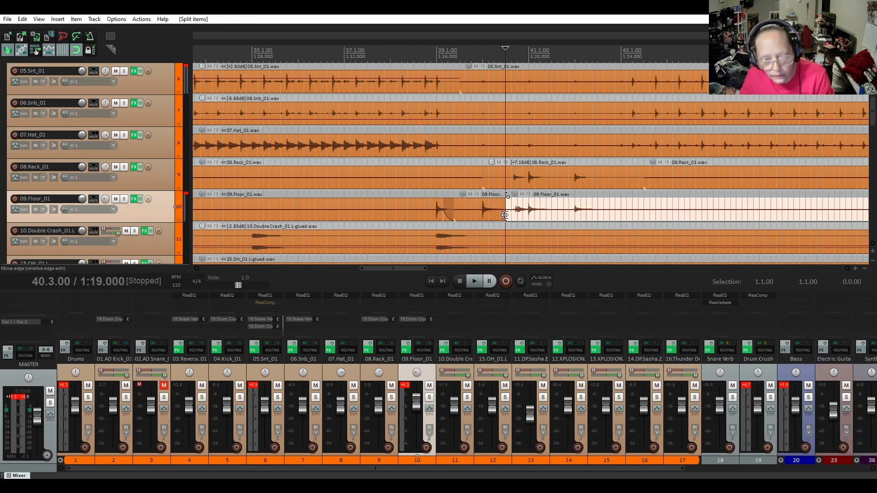
mouse_move(504, 200)
mouse_down()
mouse_move(490, 211)
mouse_move(498, 215)
mouse_up()
right_click(498, 214)
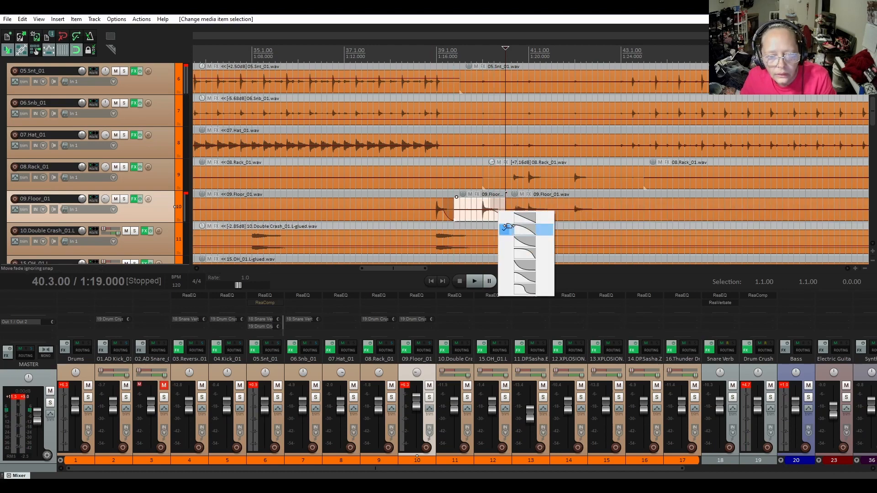
click(515, 244)
click(454, 187)
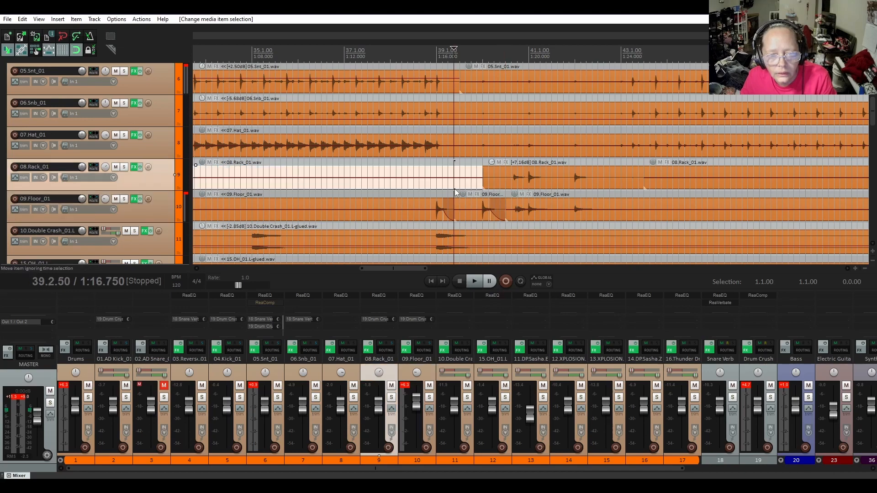
- Play the mix from 39.2.50, then split 09.Floor_01 at 41.3.00 and give the bar 41 hit a concave fade-out
key(space)
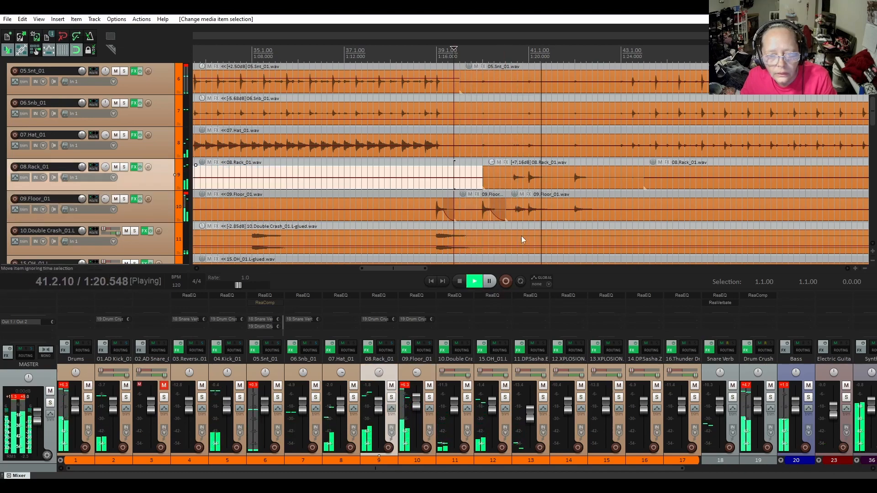
key(space)
click(550, 218)
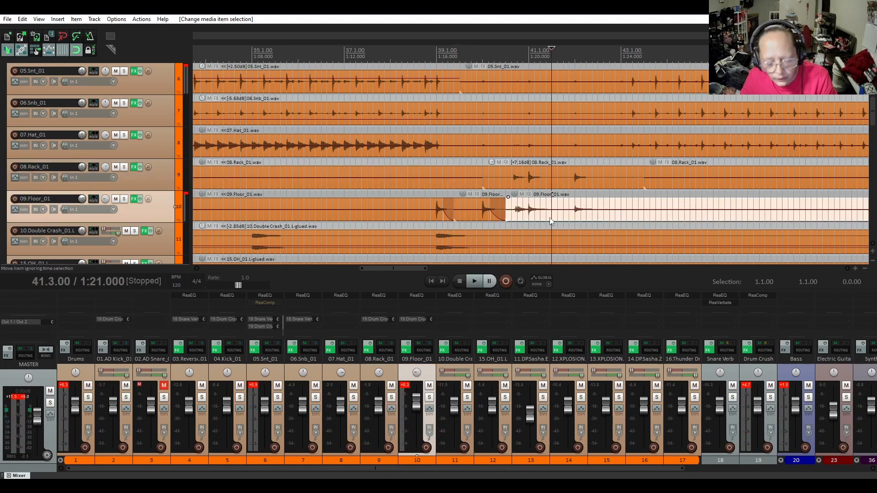
key(s)
drag(551, 200, 538, 210)
right_click(538, 211)
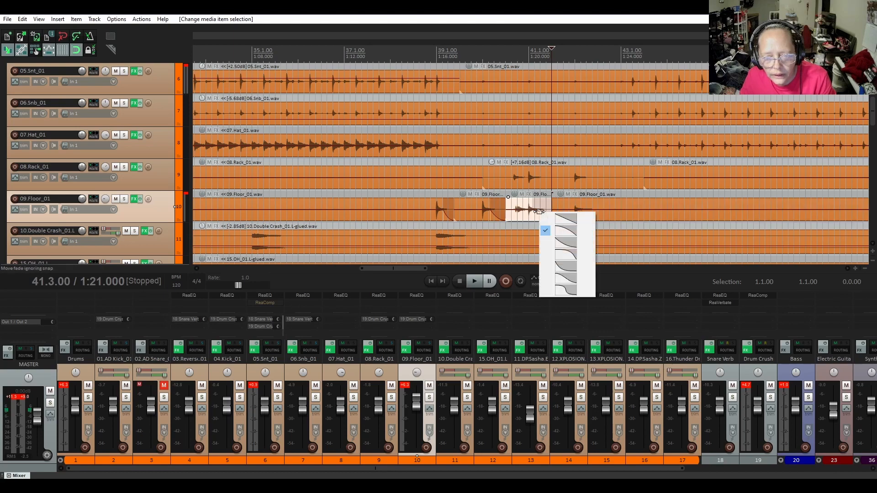
click(561, 244)
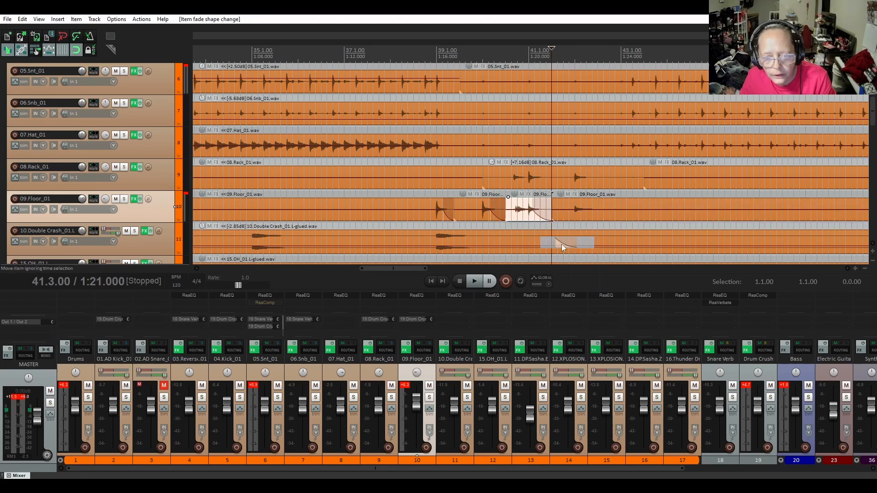
- Play the mix from 40.2.50 to check the faded bar 41 floor tom hit
click(501, 188)
key(space)
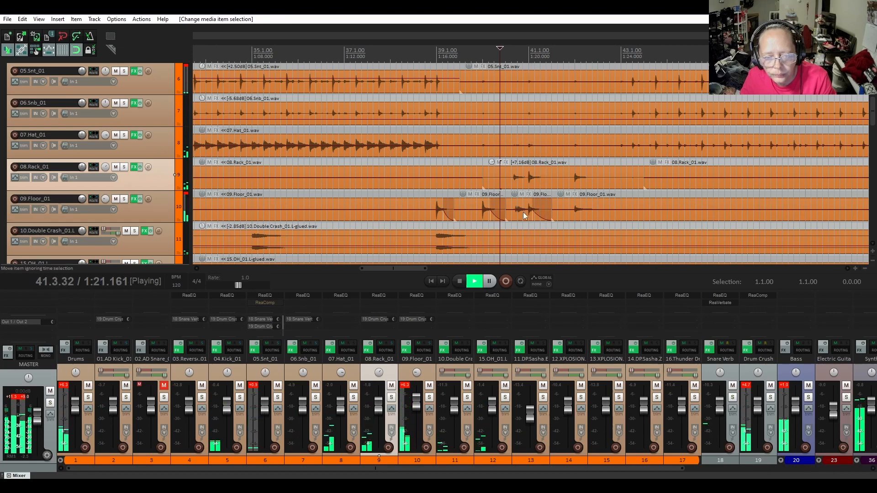
key(space)
- Split the 09.Floor_01 item at 41.1.00 and give the hit just before bar 41 a concave fade-out
scroll(525, 214, up, 3)
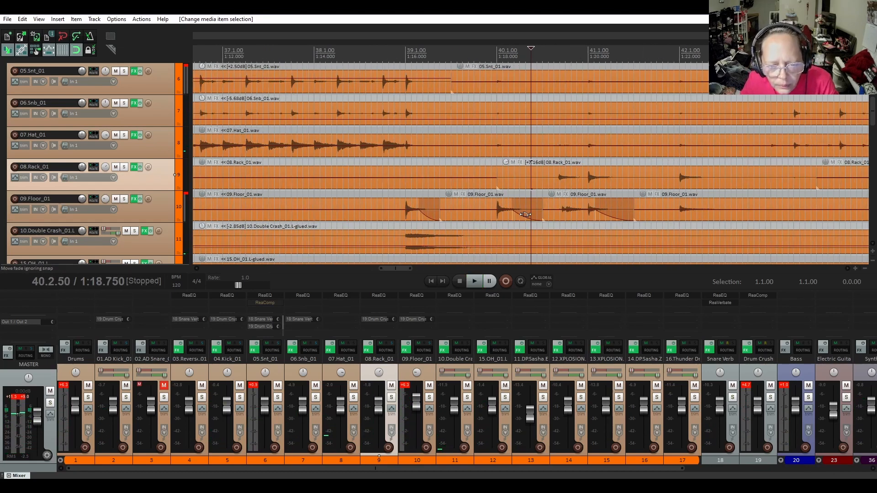
click(587, 215)
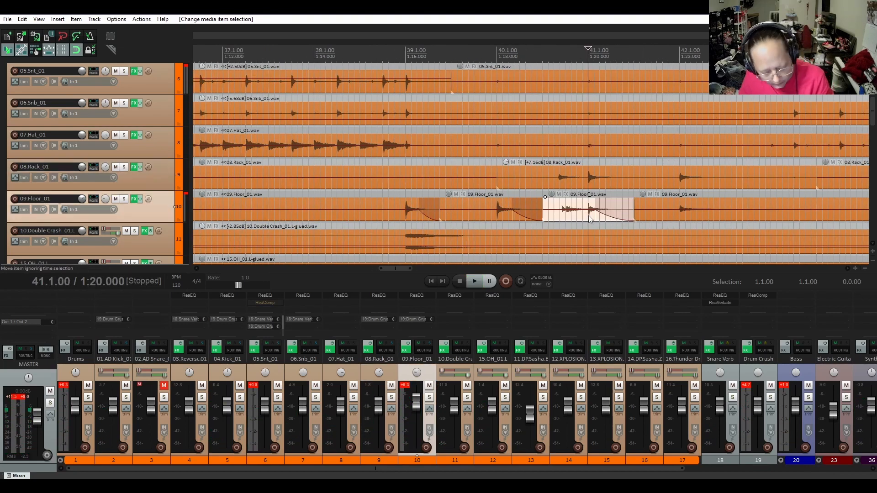
key(s)
drag(588, 201, 571, 202)
right_click(581, 215)
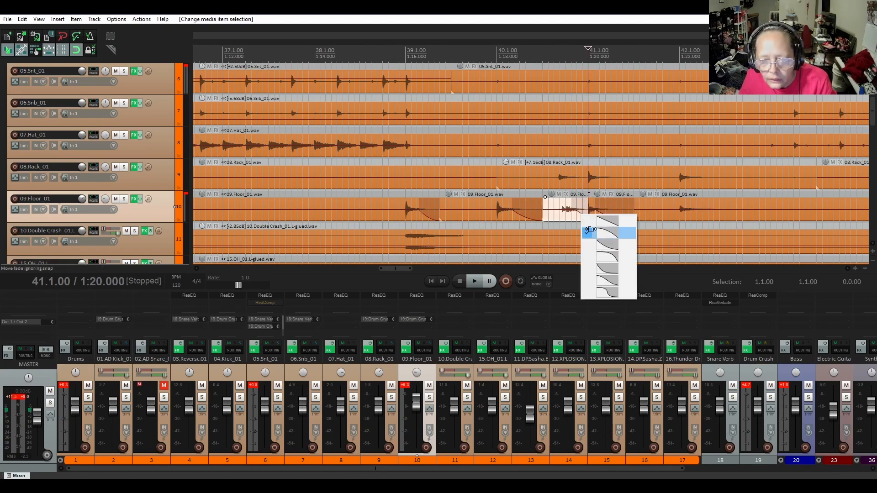
click(599, 246)
- Play the mix from 40.3.00 to check the two separated floor tom hits around bar 41
click(541, 189)
key(space)
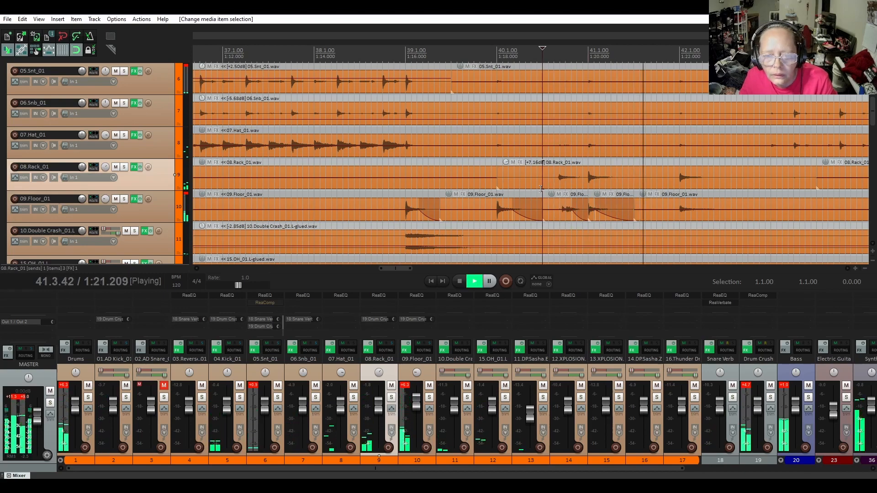
key(space)
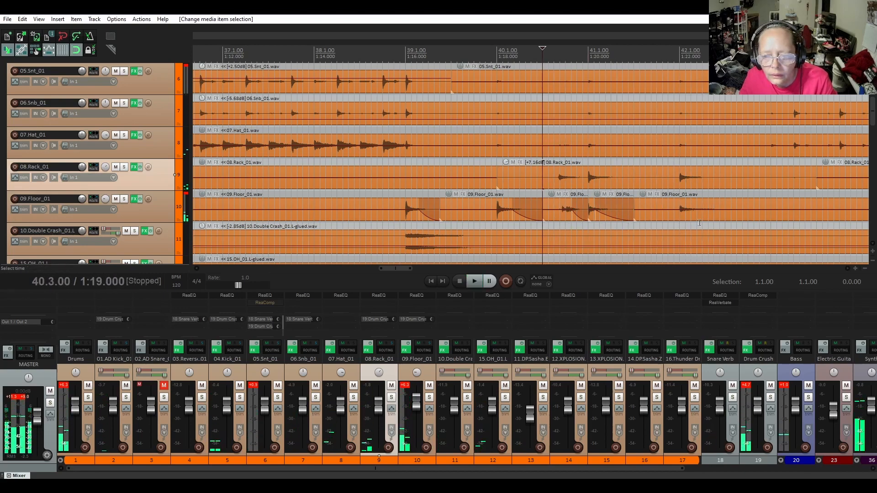
- Split 09.Floor_01 at 42.2.75 and give the bar 42 hit a concave fade-out
click(718, 217)
key(s)
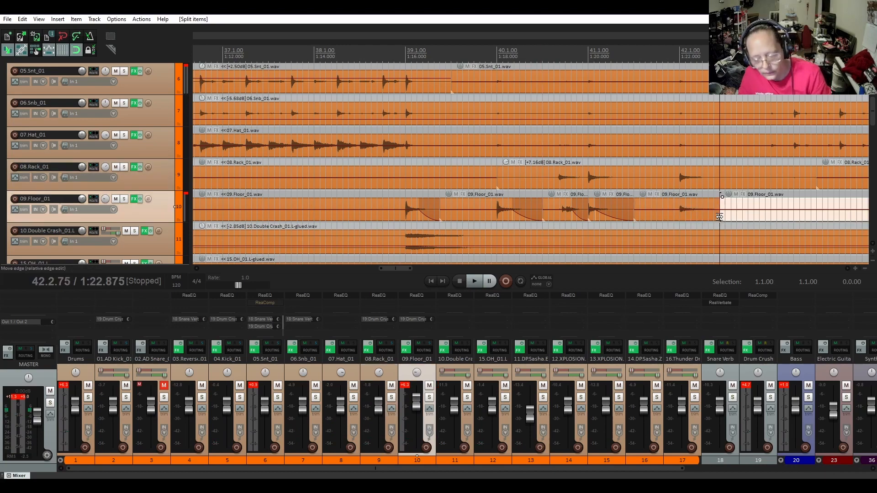
drag(720, 200, 686, 200)
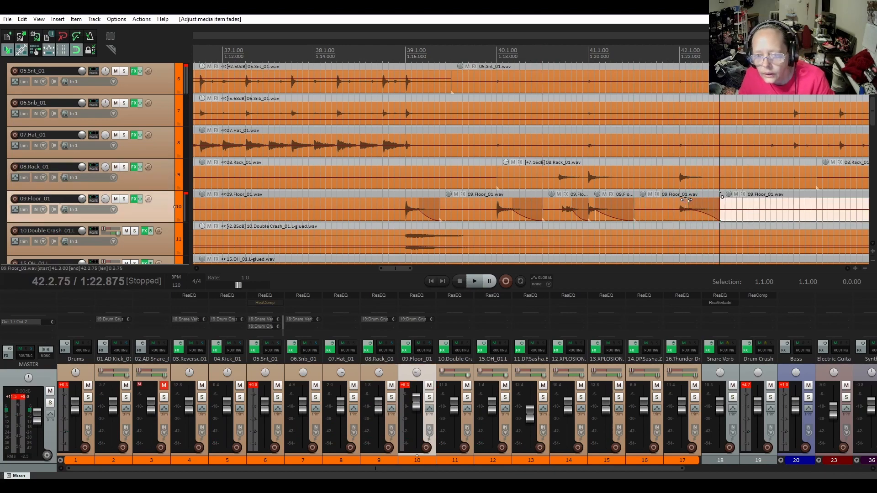
right_click(699, 211)
click(716, 235)
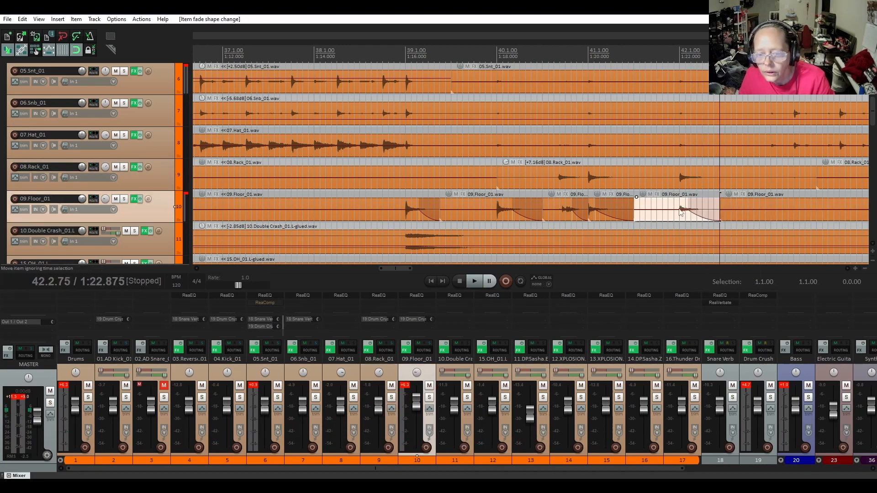
- Play the mix from 41.3.50 to check the faded bar 42 floor tom hit
click(644, 187)
key(space)
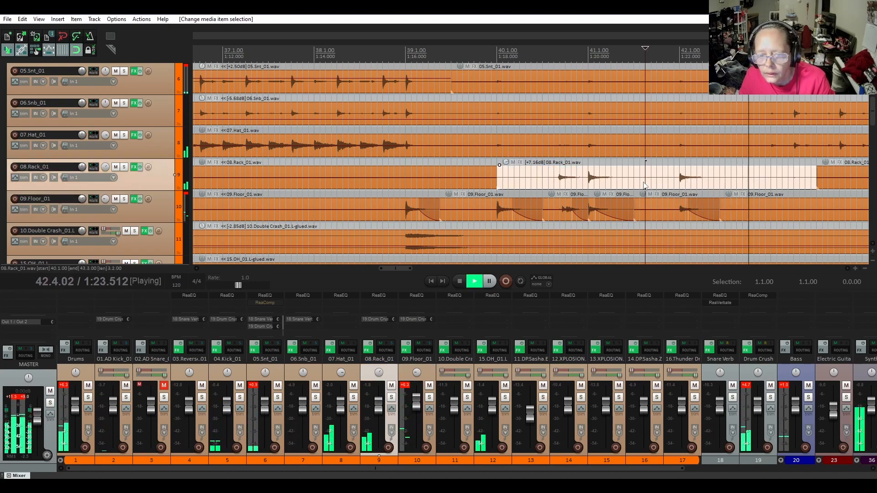
key(space)
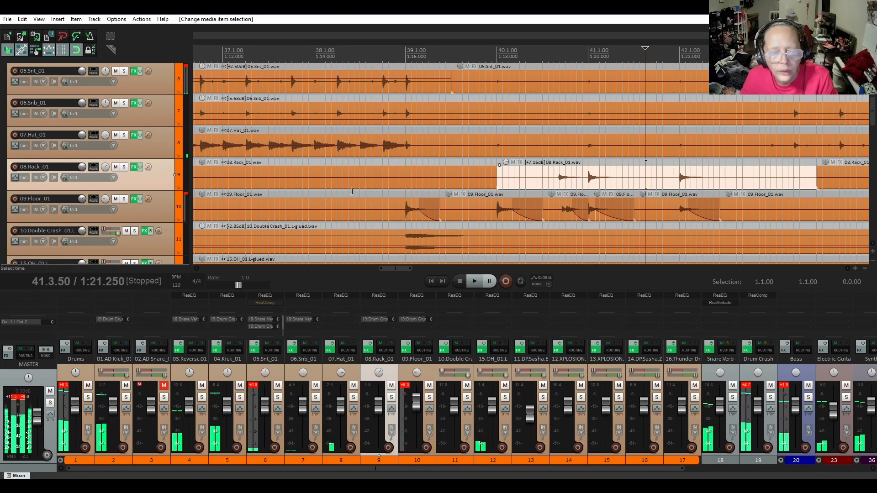
- Solo the 08.Rack_01 track and listen to its hits from 40.3.50
click(124, 167)
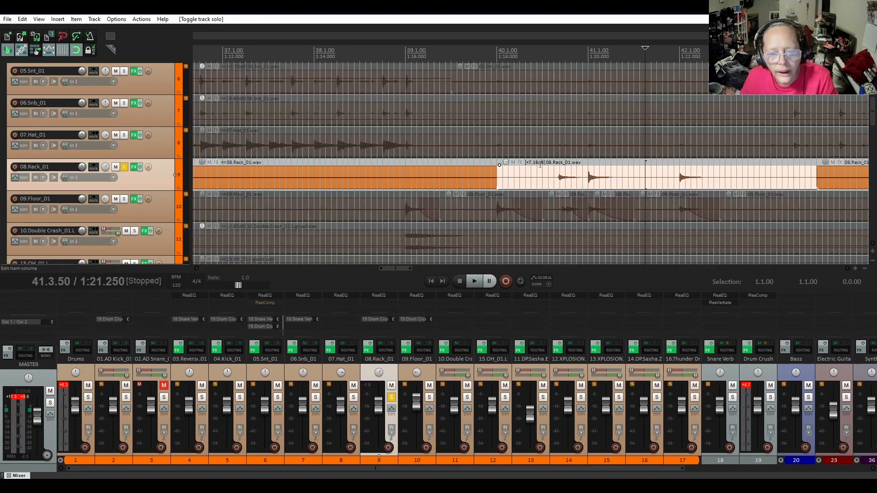
click(554, 162)
key(space)
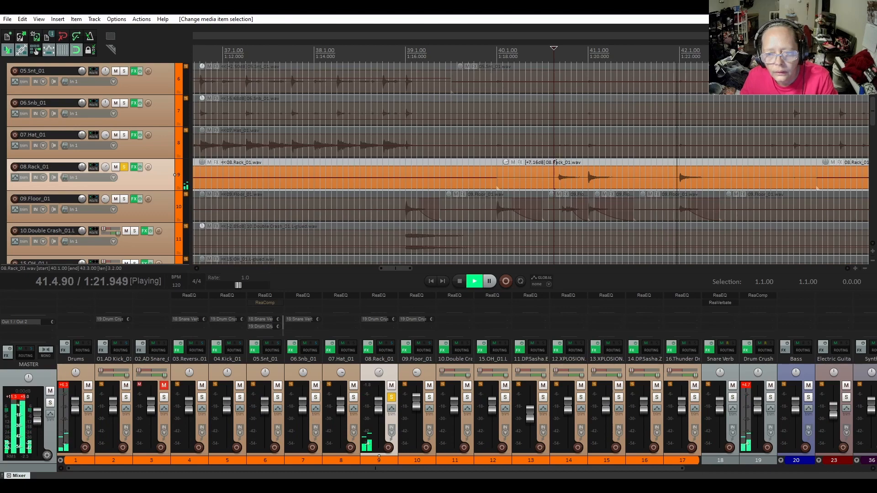
key(space)
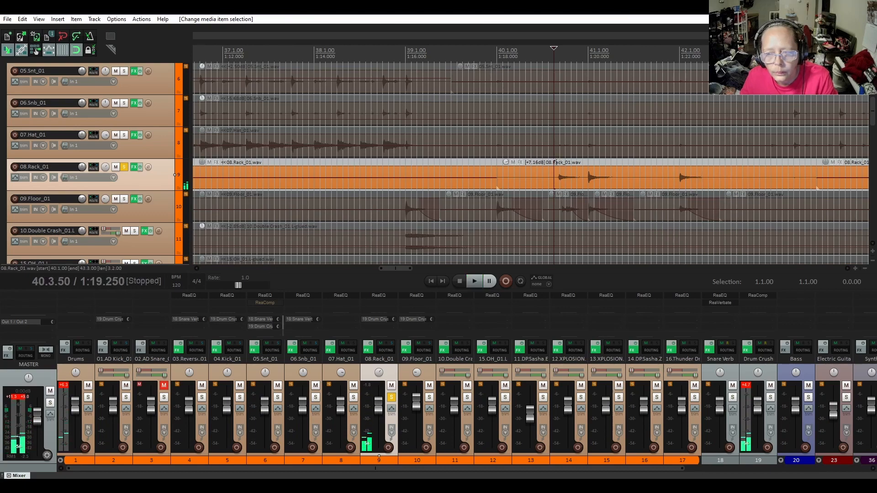
scroll(700, 170, down, 5)
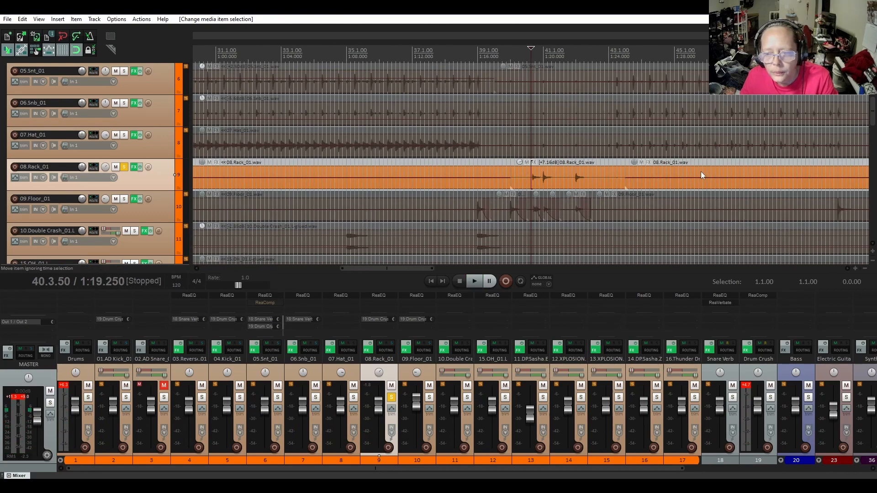
- Unsolo 08.Rack_01, solo 09.Floor_01 instead, and bring its material from bar 43 onward into view
click(125, 168)
click(125, 199)
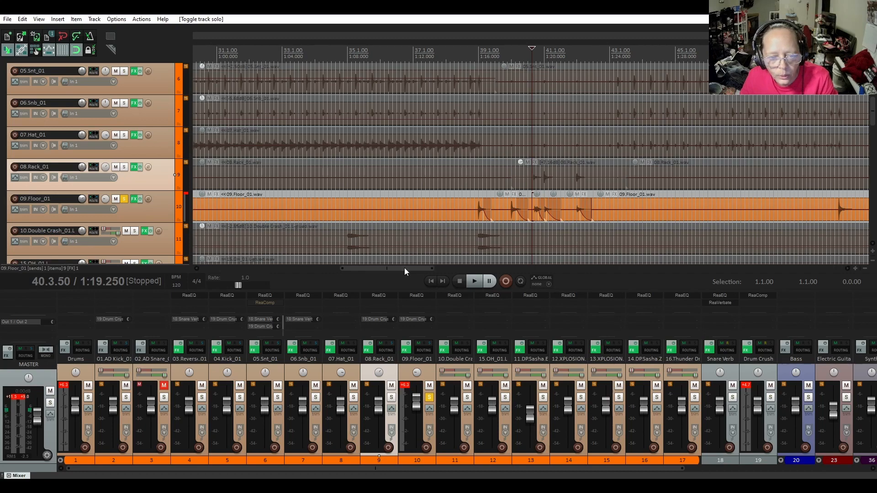
drag(404, 268, 458, 272)
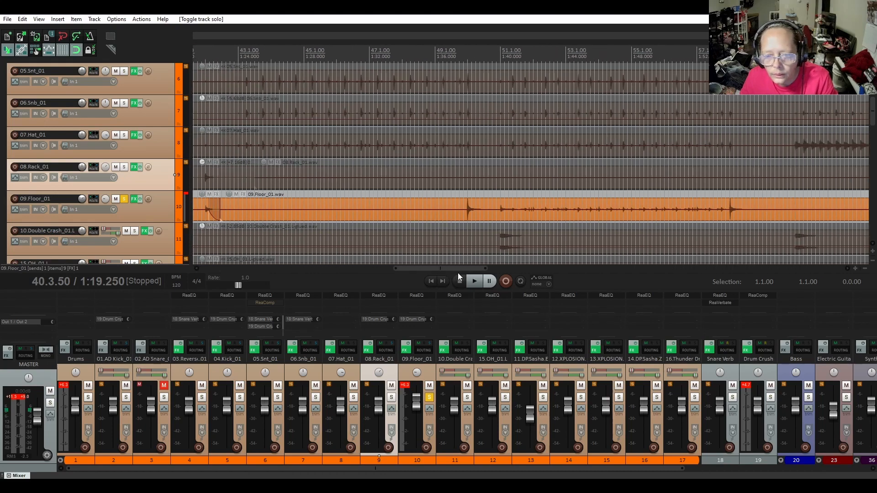
- Split 09.Floor_01 at 51.1.00 and 58.1.00 and mute the item between the two splits
click(499, 214)
key(s)
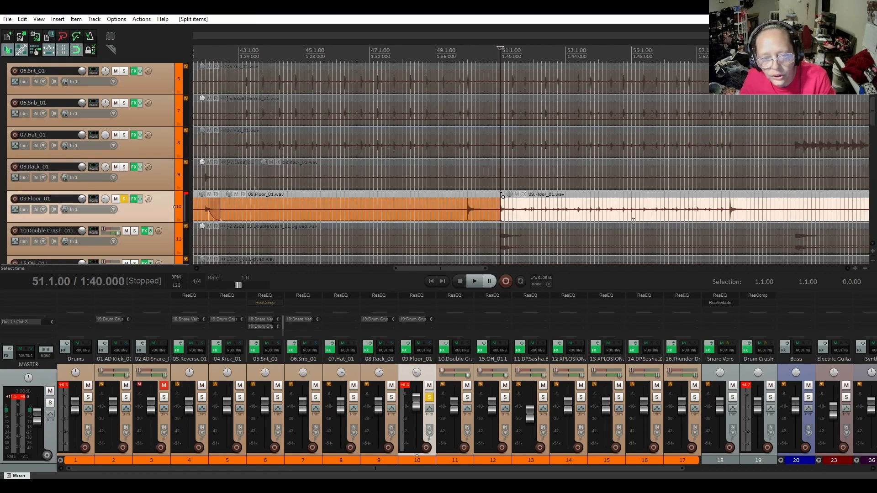
click(730, 217)
key(s)
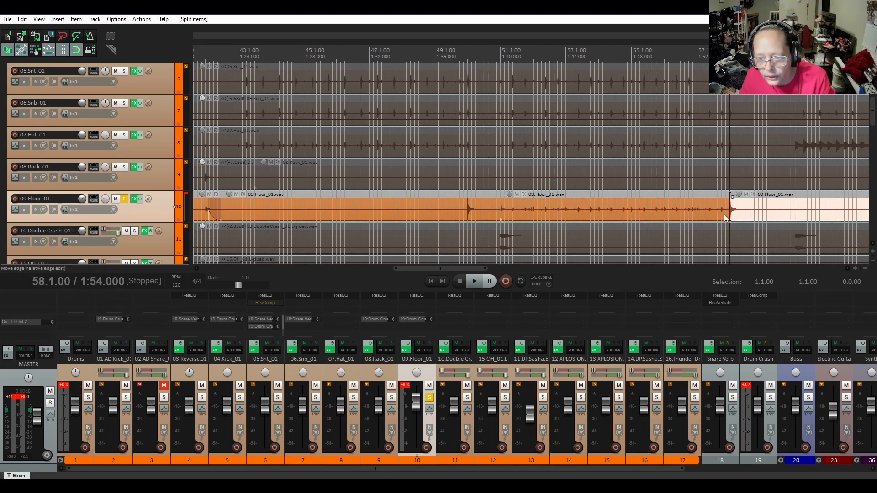
click(517, 195)
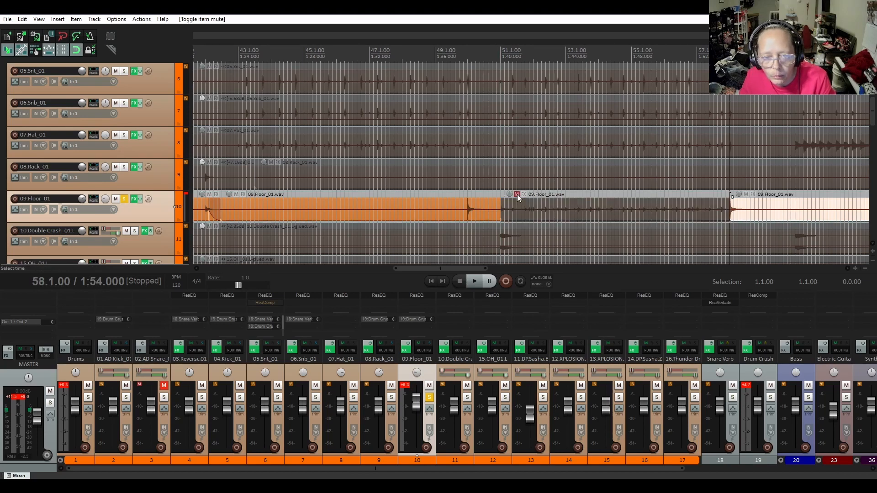
- Give the bar 50 floor tom hit a concave fade-out ending at 51.1.00 and check it soloed from 49.4.00
drag(498, 200, 469, 200)
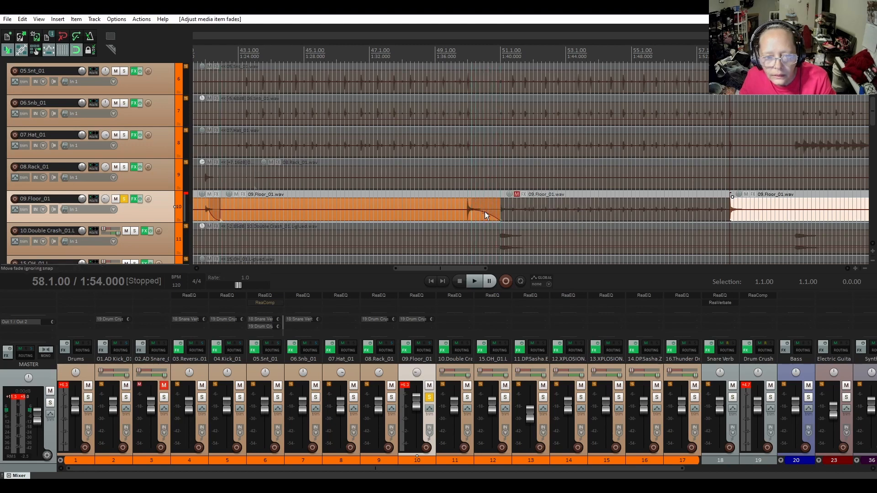
right_click(486, 215)
click(496, 243)
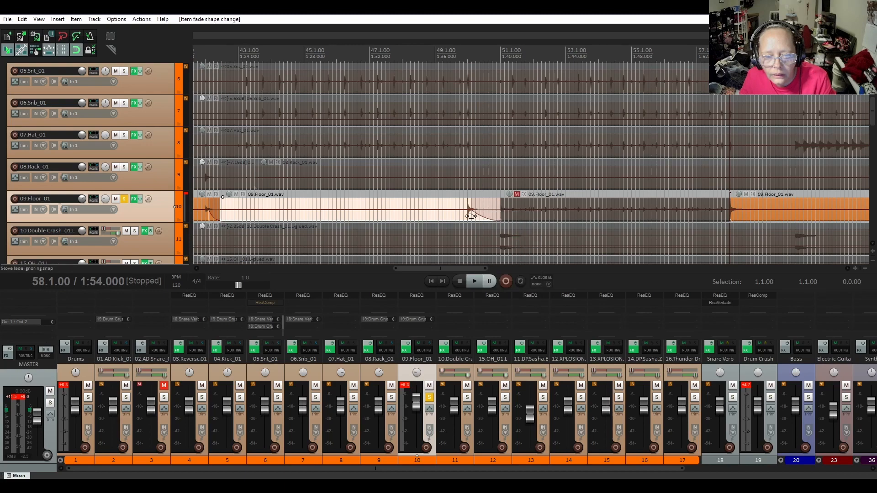
click(459, 188)
key(space)
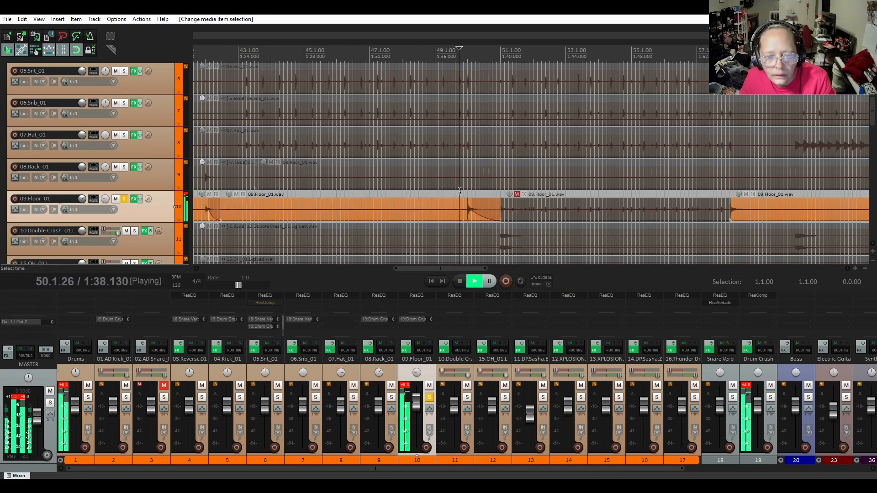
key(space)
- Unsolo 09.Floor_01 and play the full mix twice from 49.4.00 to check the bar 50 hit
click(125, 197)
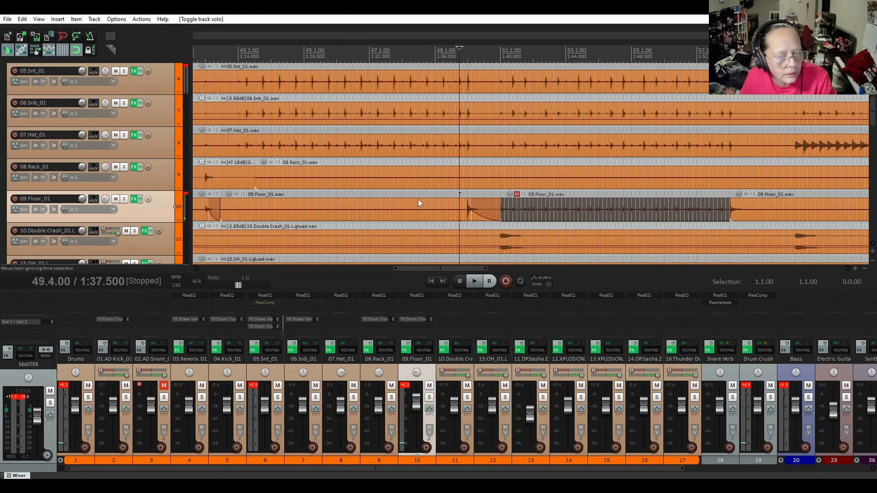
key(space)
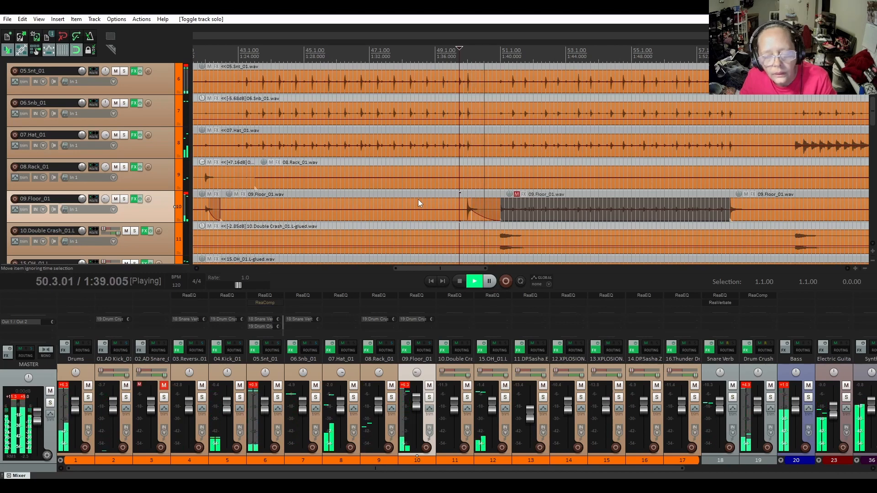
key(space)
key(space)
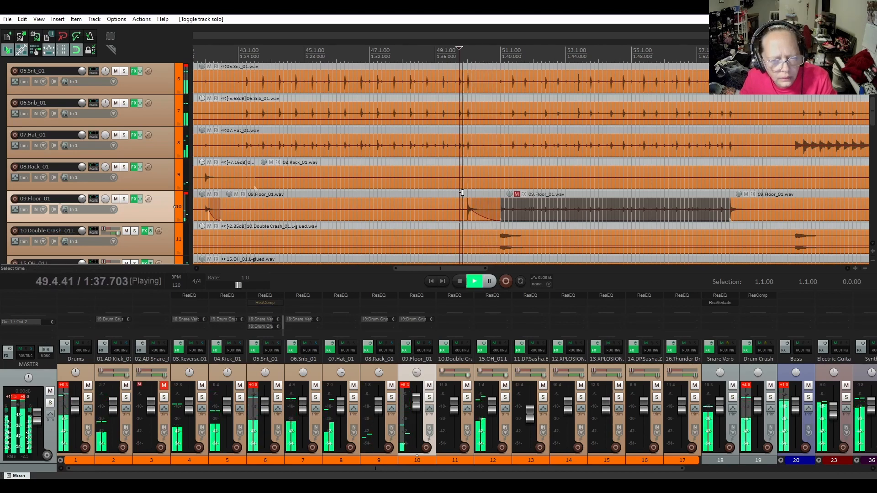
key(space)
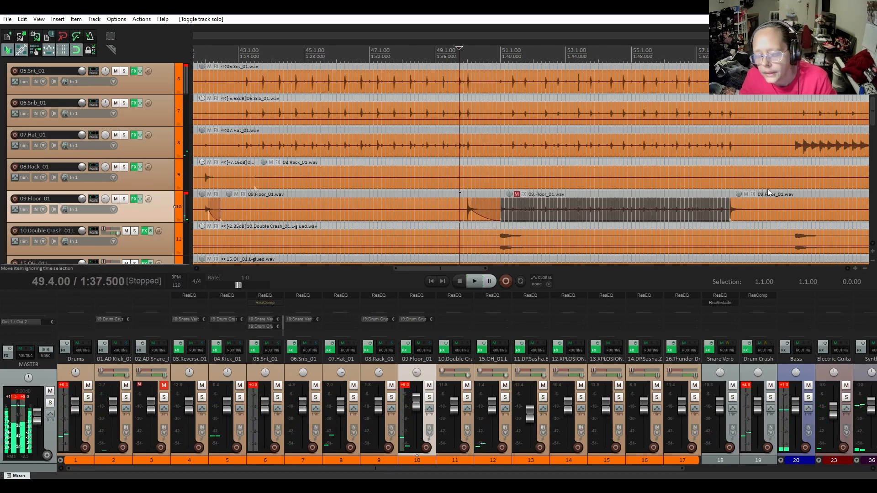
- Split 09.Floor_01 at 58.3.00, give the bar 58 hit a concave fade-out, and place the edit cursor at 57.4.50
click(745, 212)
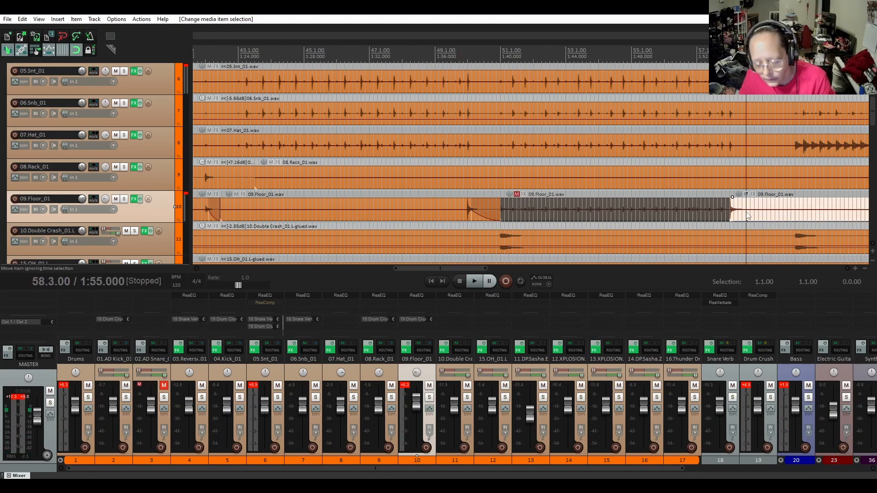
key(s)
drag(745, 199, 740, 216)
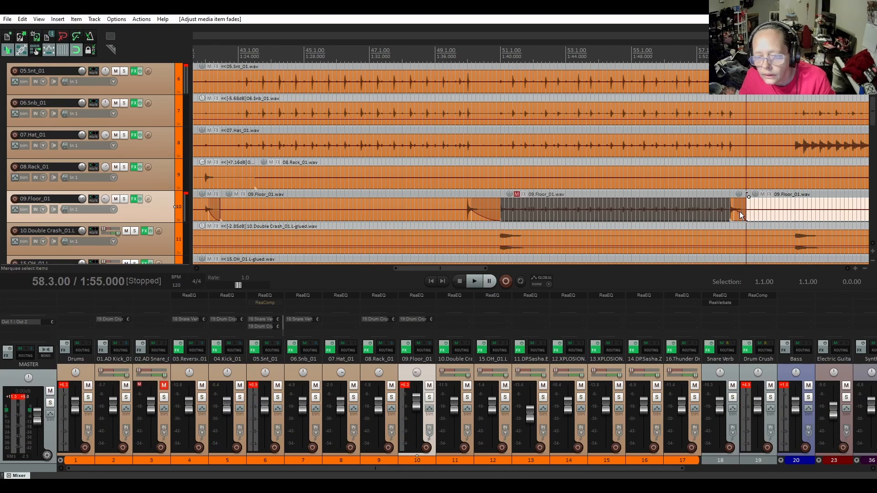
right_click(740, 215)
click(759, 242)
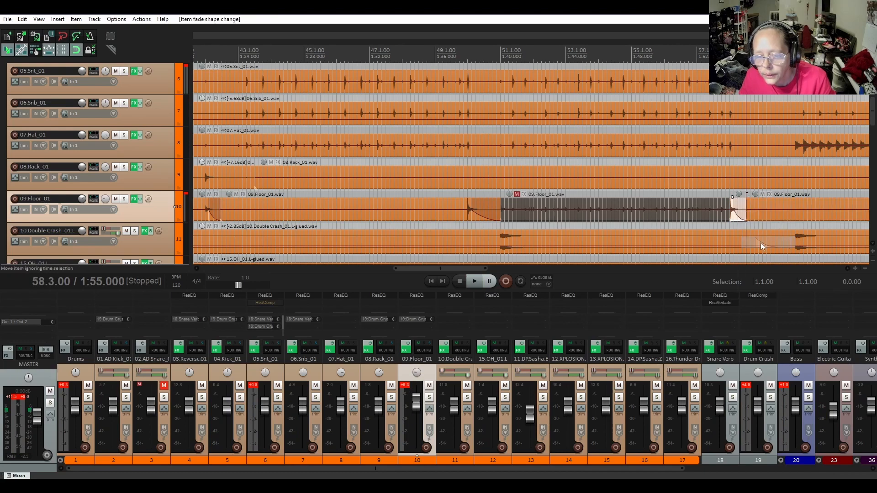
click(726, 191)
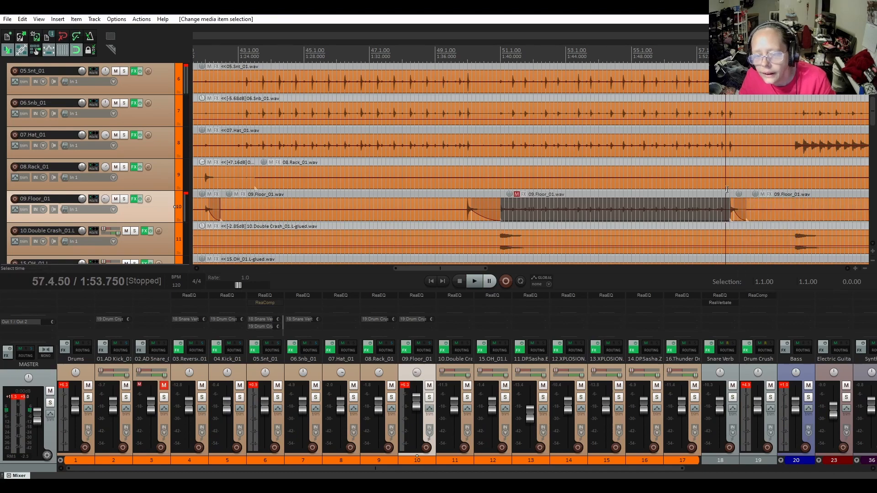
- Play the bar 58 hit in the full mix, and solo 09.Floor_01 to audition its fill from 89.1.00
key(space)
key(space)
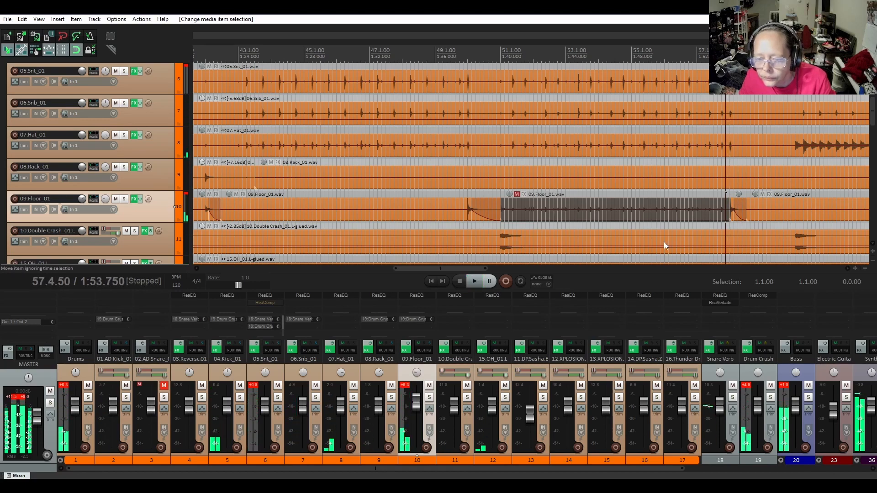
drag(473, 270, 618, 253)
click(535, 195)
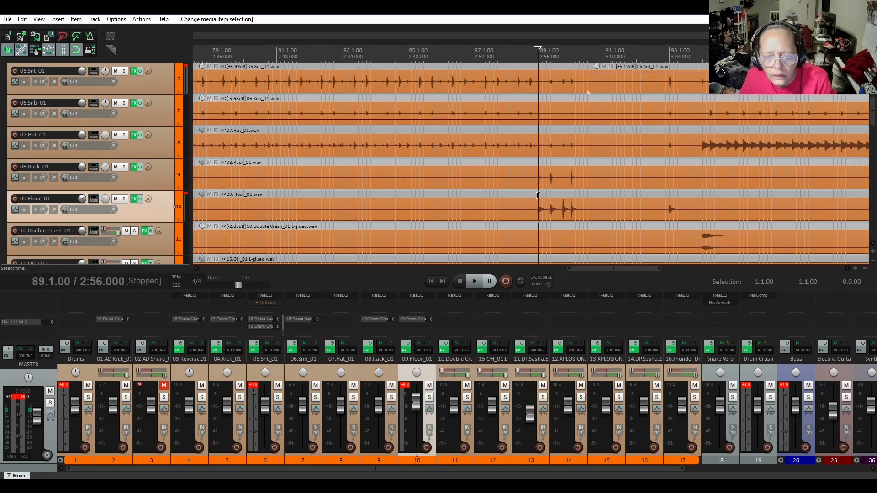
click(124, 199)
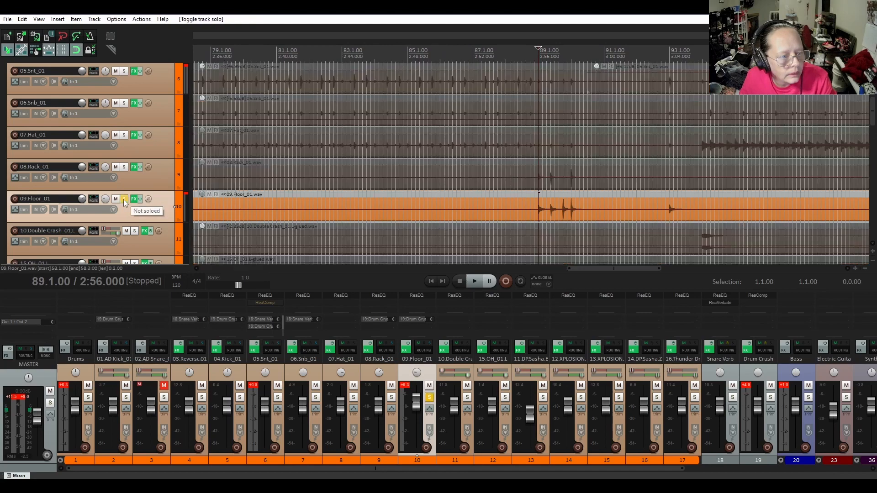
key(space)
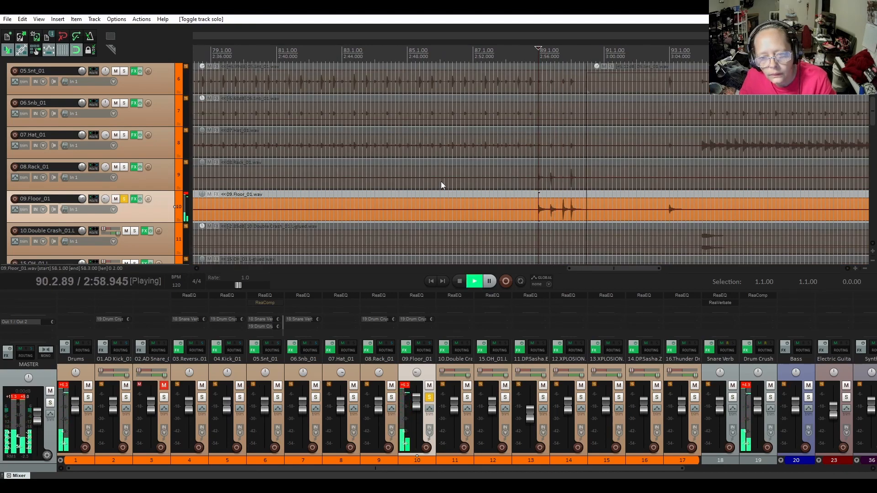
key(space)
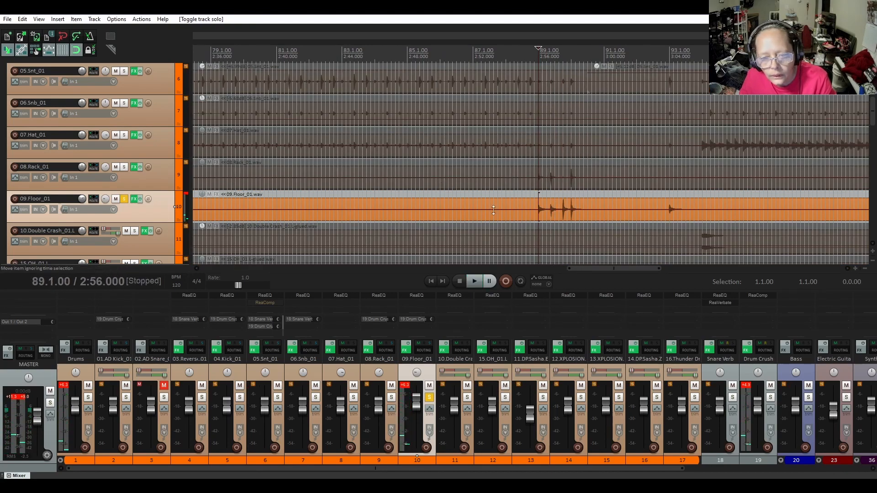
- Split 09.Floor_01 at 90.2.50 and give the item before the split a concave fade-out starting just after the fill's last hit
click(584, 216)
key(s)
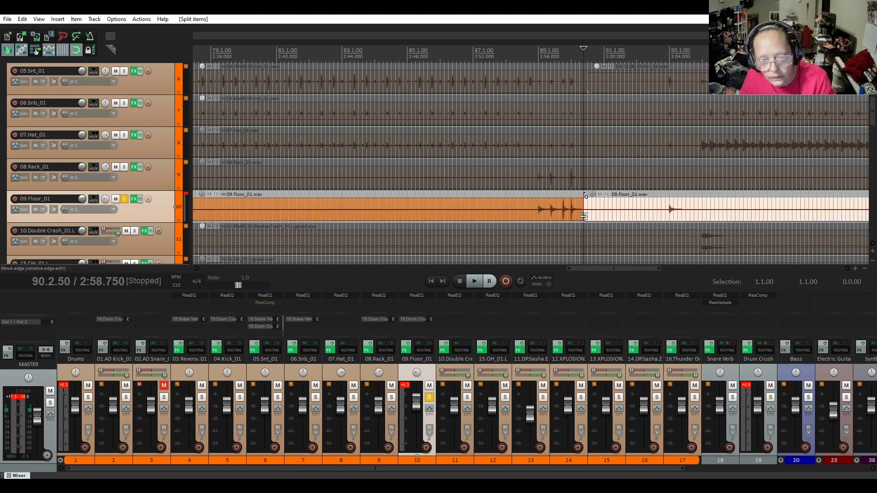
mouse_move(585, 199)
mouse_down()
mouse_move(669, 201)
mouse_move(572, 197)
mouse_up()
right_click(578, 216)
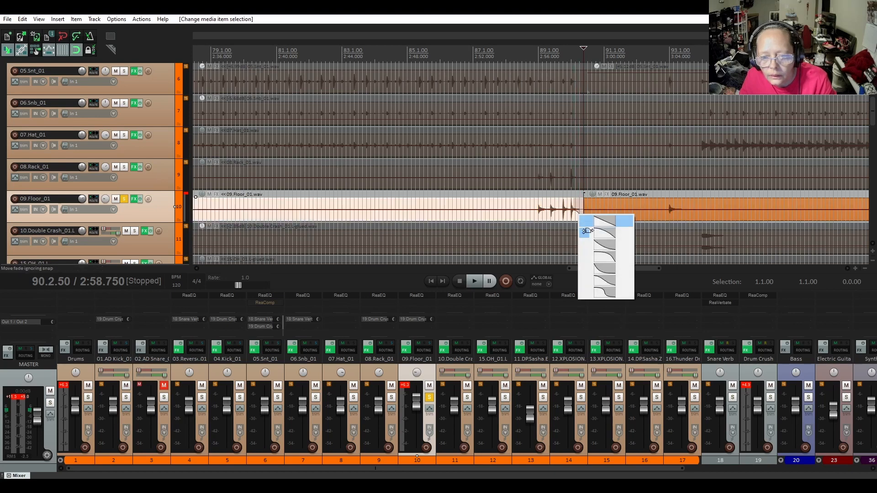
click(610, 245)
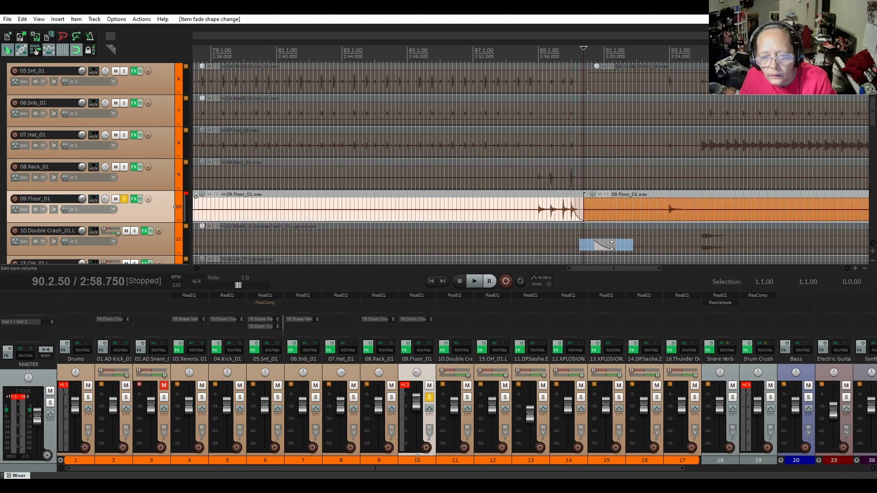
- Play the soloed floor tom fill twice from 88.4.50 to check the fade-out
click(535, 192)
key(space)
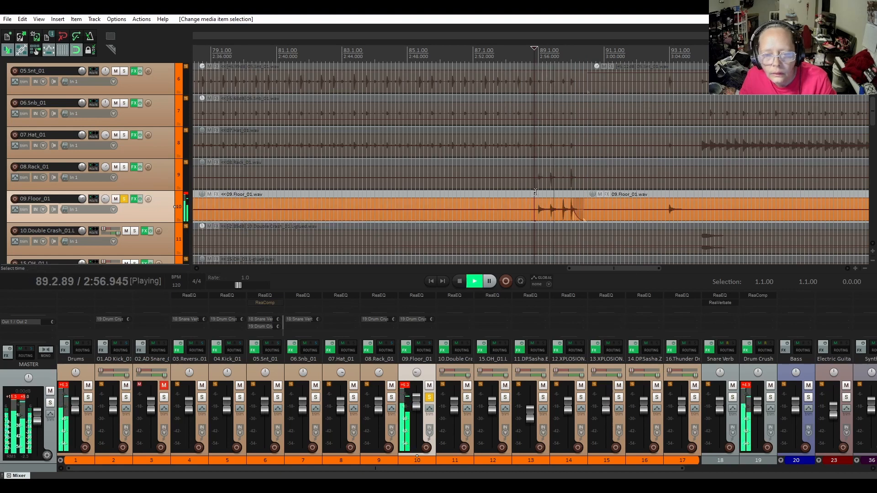
key(space)
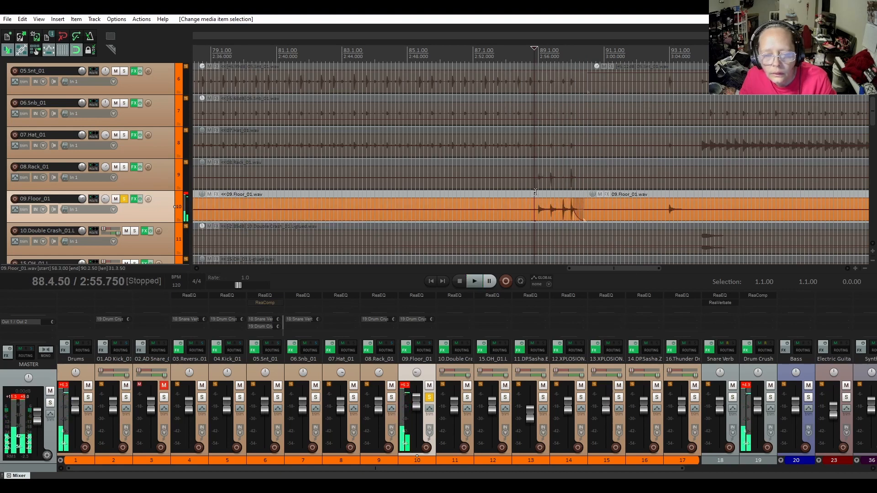
key(space)
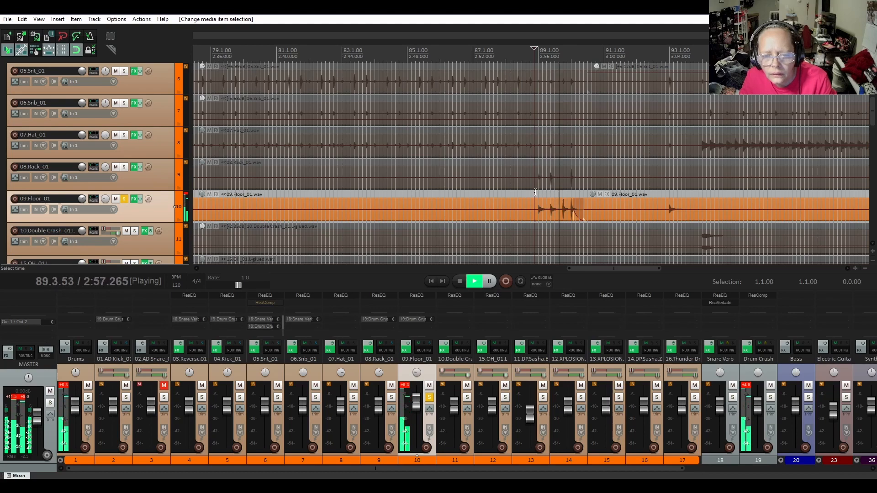
key(space)
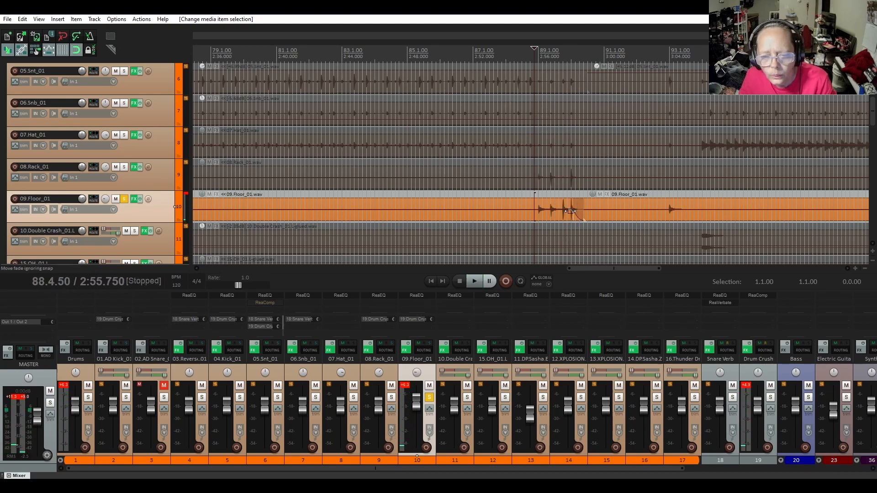
- Shorten the fade-out on the fill's last hit slightly and play the soloed fill again from 88.4.50
scroll(583, 215, up, 3)
scroll(618, 205, down, 2)
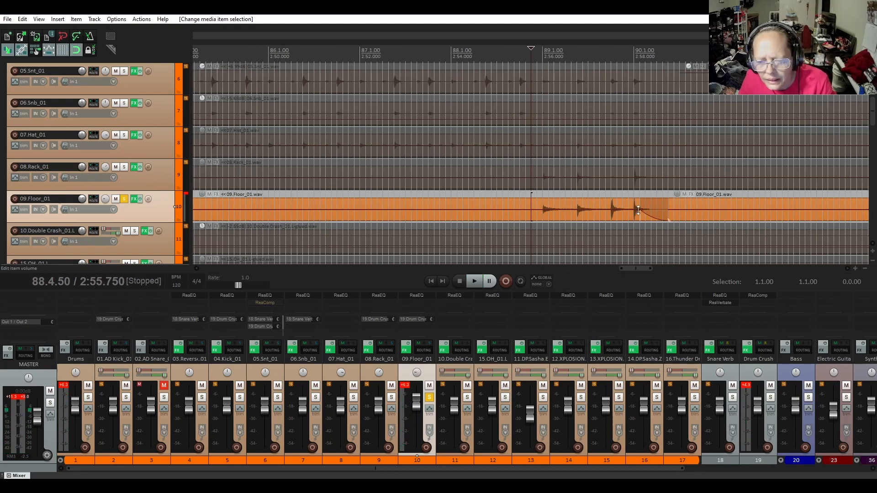
drag(641, 211, 644, 212)
key(space)
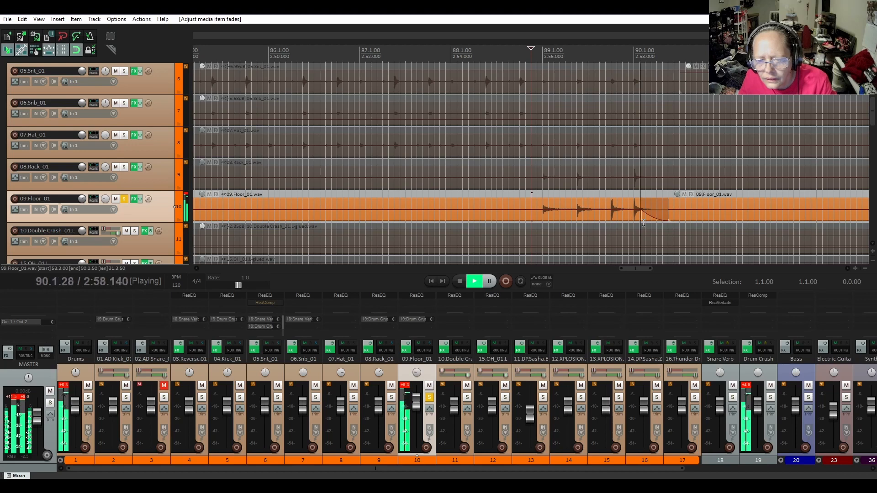
key(space)
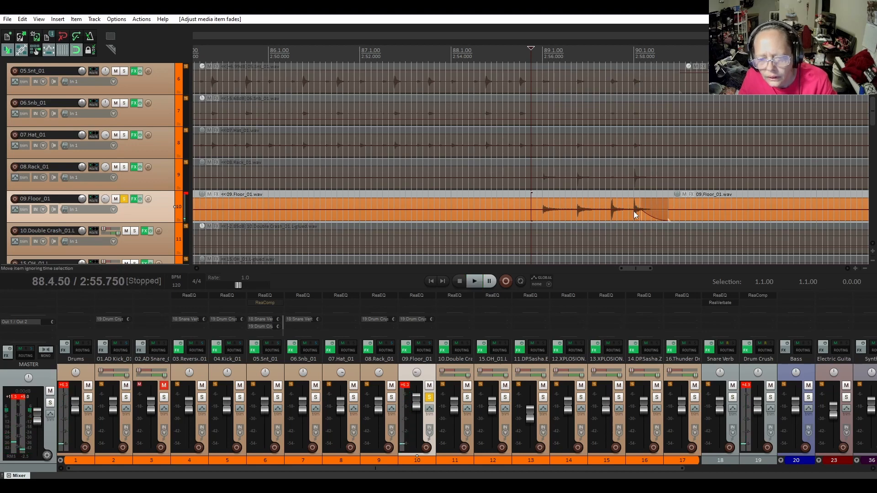
- Try splitting 09.Floor_01 at 90.1.00 and adjusting the last hit's item volume, with a playback check from 89.3.50
click(635, 215)
key(s)
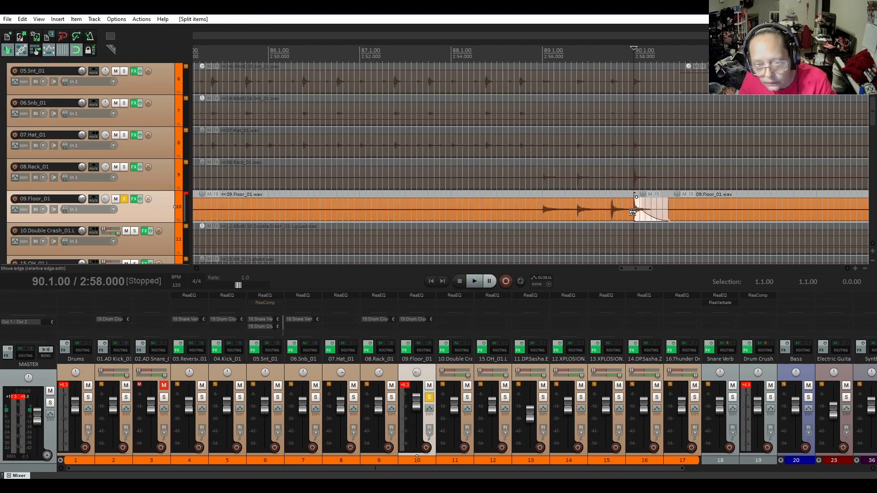
drag(637, 210, 637, 211)
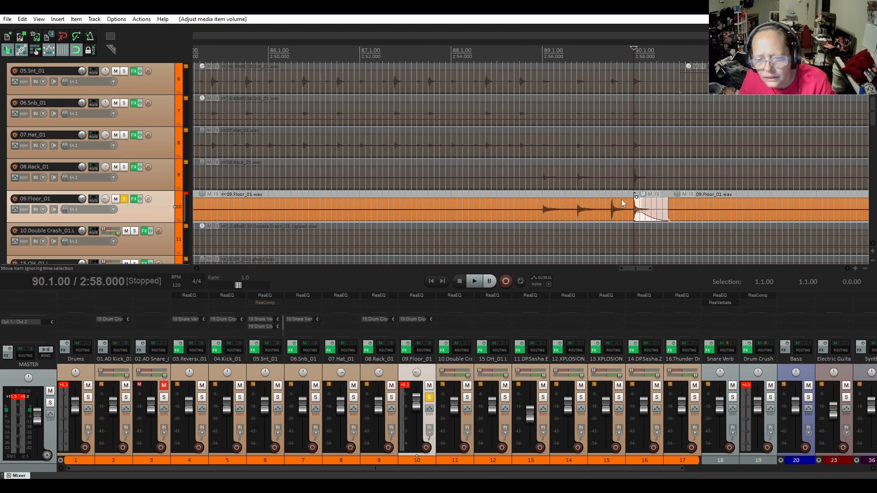
click(602, 193)
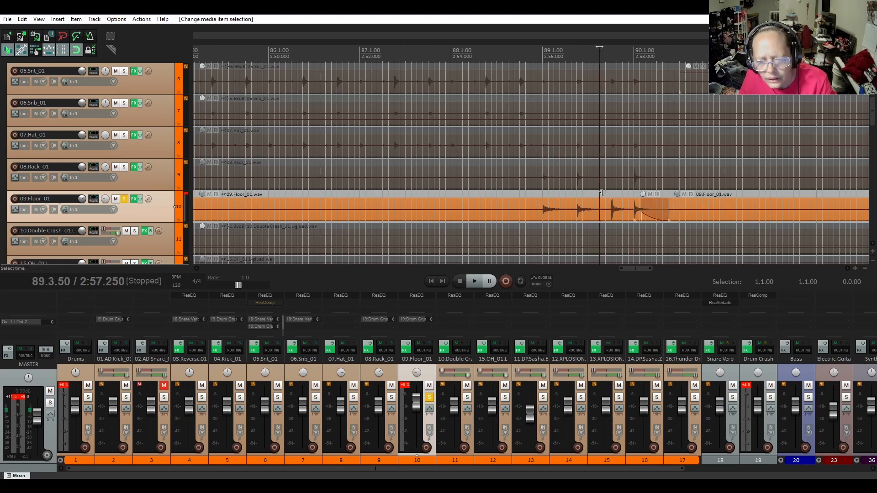
key(space)
key(space)
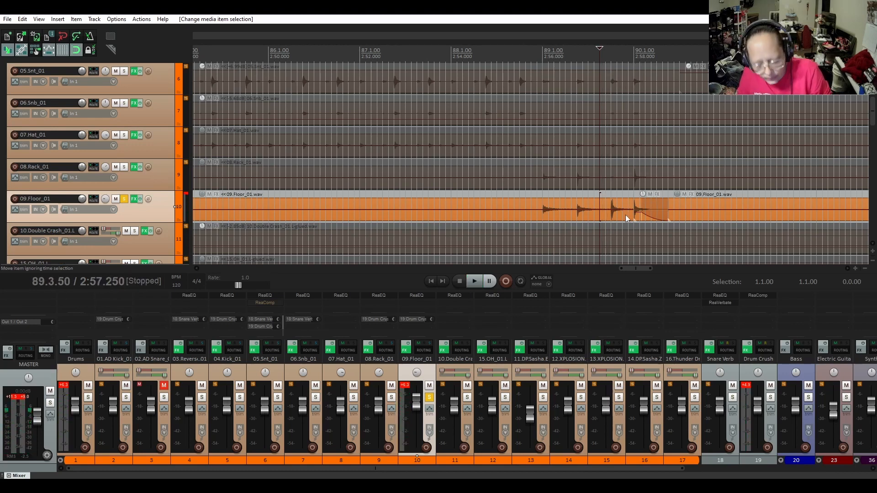
click(626, 218)
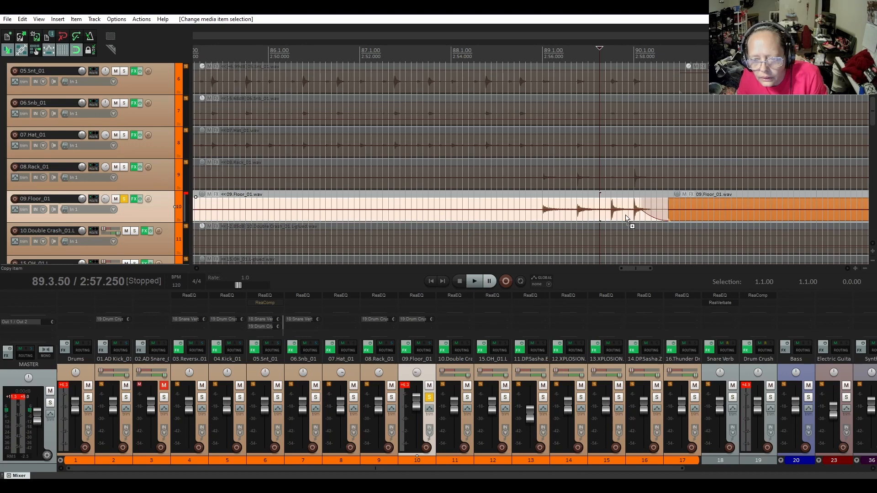
- Audition the last two floor tom hits of the fill, starting playback from 89.4.75 and from 89.4.00
click(627, 218)
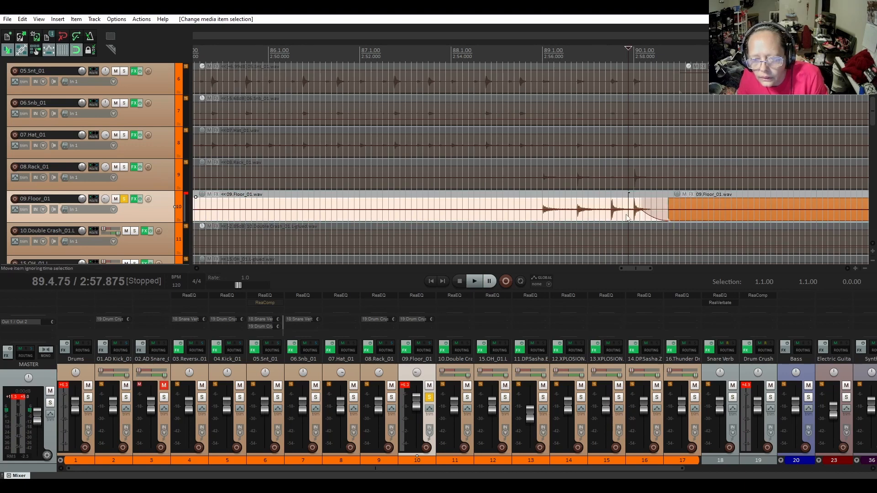
key(space)
key(space)
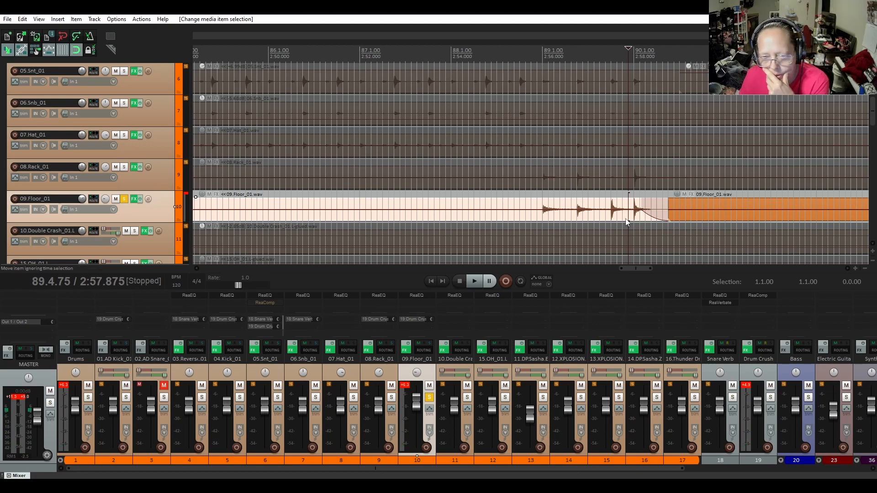
key(space)
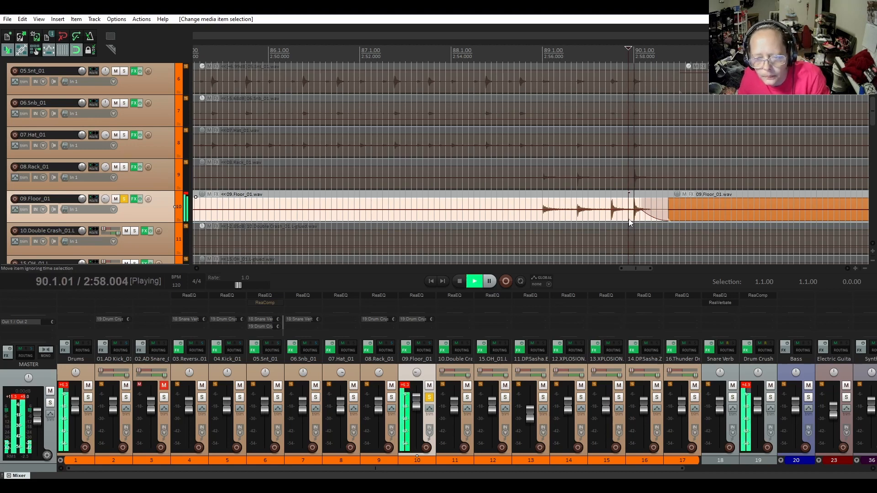
key(space)
click(611, 220)
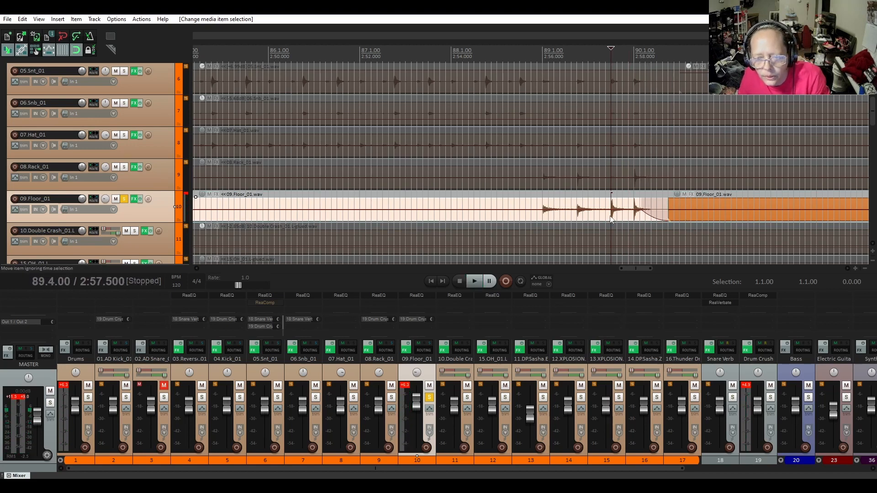
key(space)
key(space)
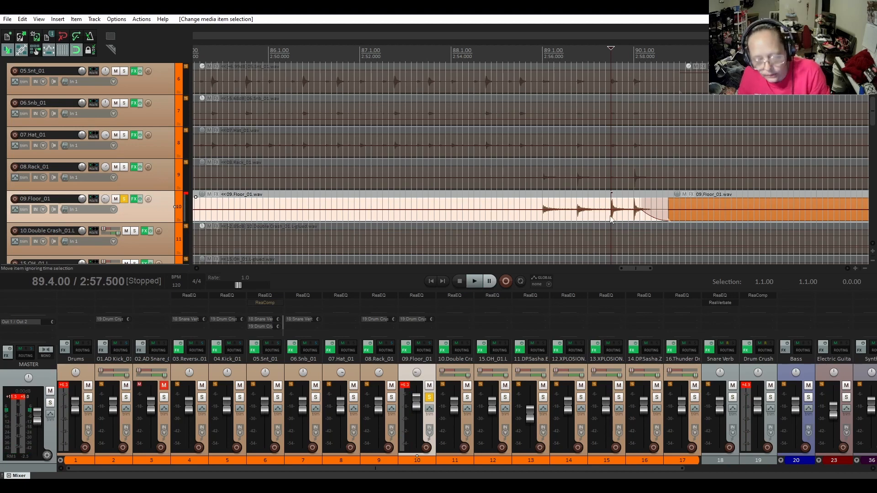
- Split 09.Floor_01 at 89.4.00 and 90.1.00, and delete the last hit's item between 90.1.00 and 90.2.50
key(s)
click(634, 220)
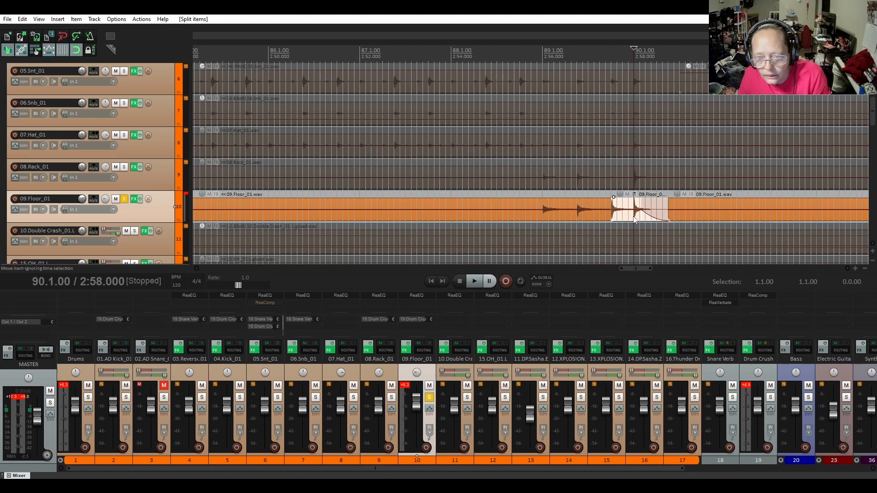
key(s)
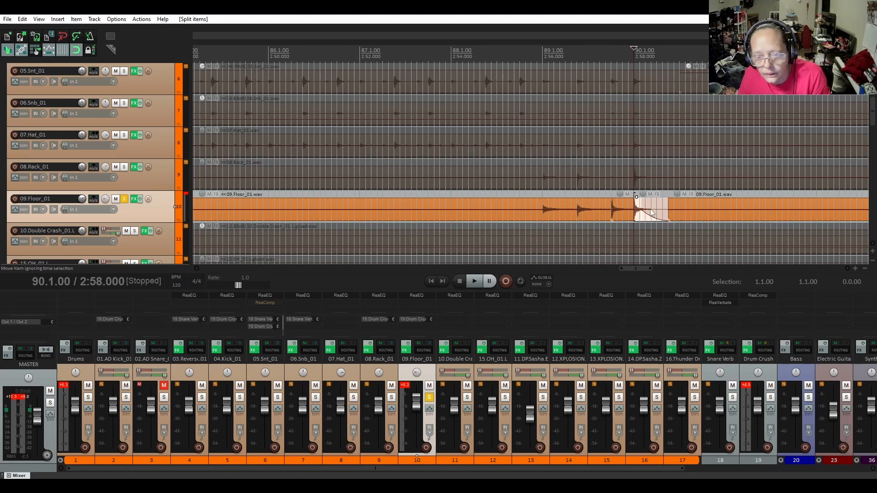
click(651, 212)
key(Delete)
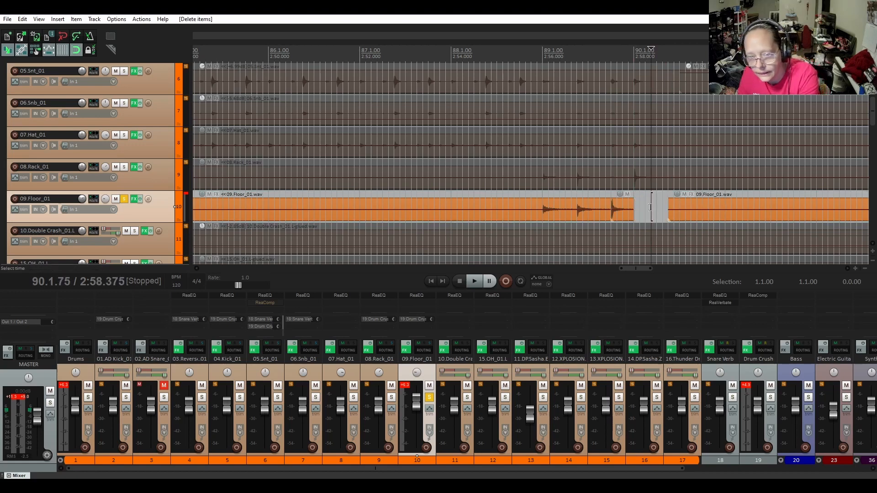
- Copy the floor tom hit at 89.4.00 and paste it at 90.1.00 in place of the deleted hit
click(622, 221)
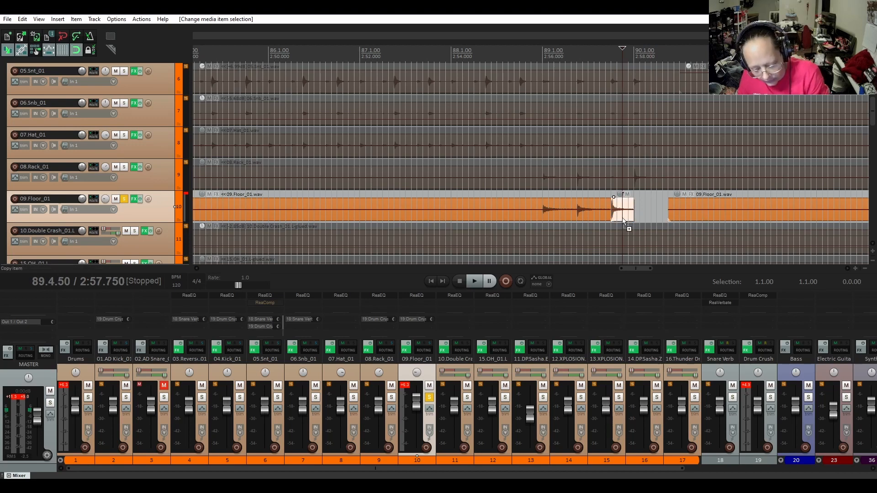
click(633, 220)
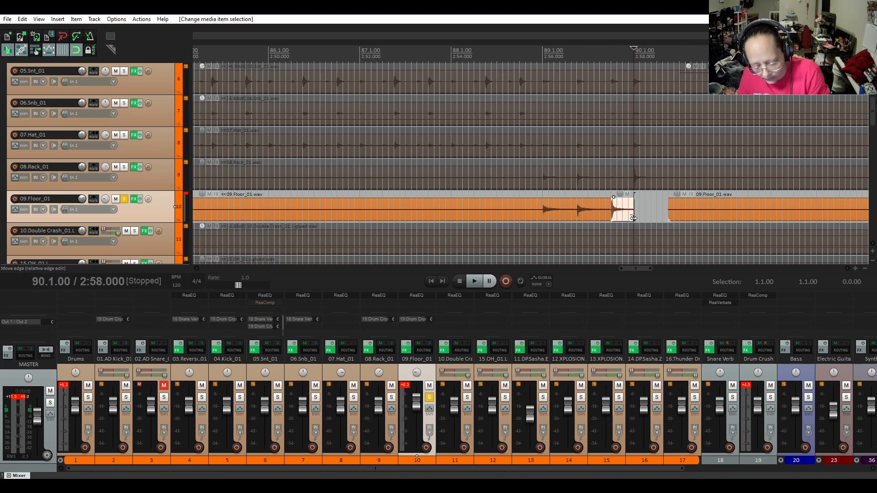
key(ctrl+v)
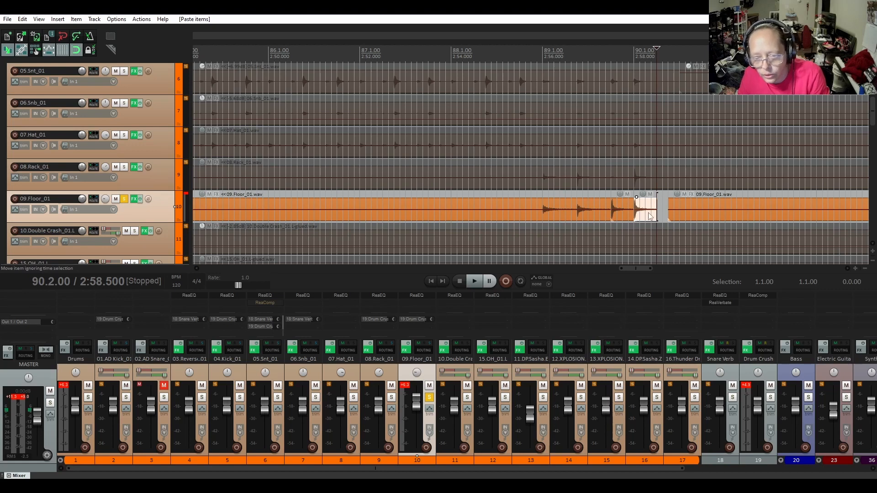
- Give the pasted hit a concave fade-out ending at 90.2.00 and check the soloed fill from 89.1.00
drag(656, 199, 642, 201)
right_click(649, 214)
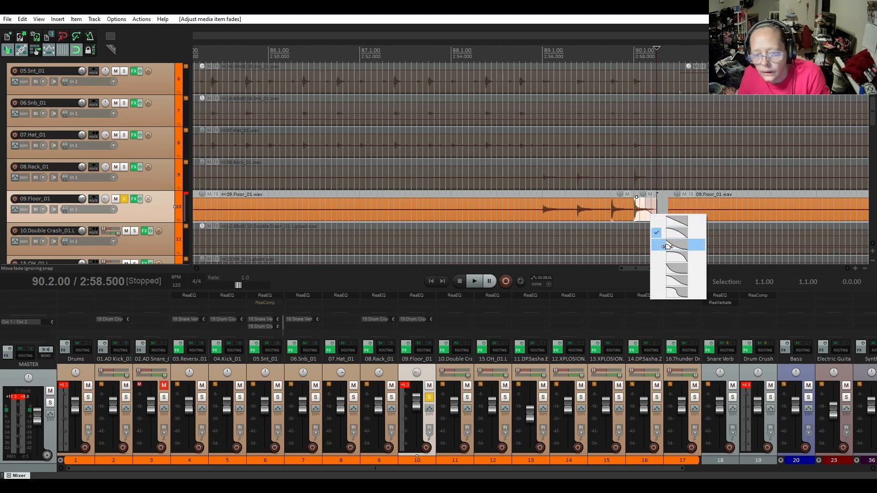
click(676, 242)
click(542, 190)
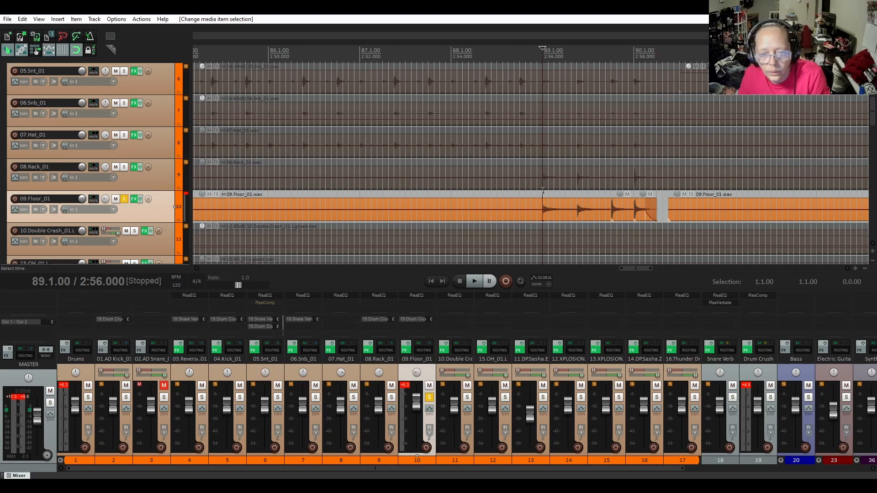
key(space)
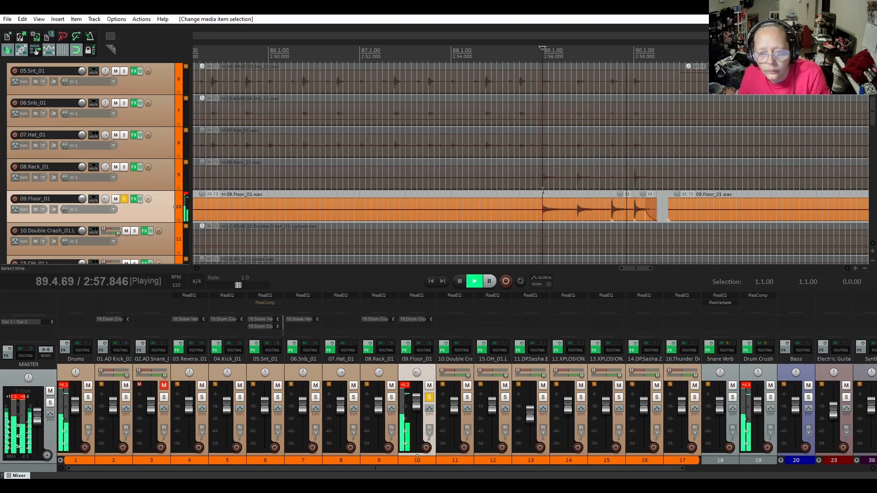
key(space)
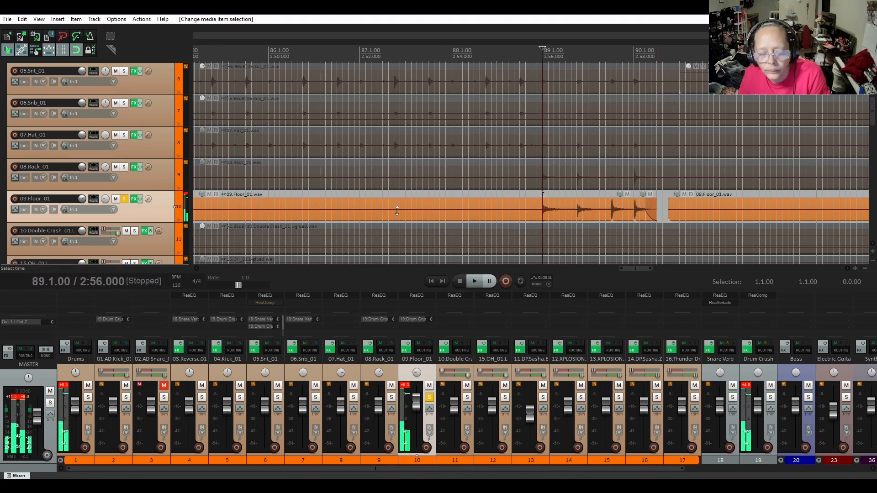
- Unsolo 09.Floor_01 and check the edited tom fill in the full mix from 89.1.00
click(124, 198)
key(space)
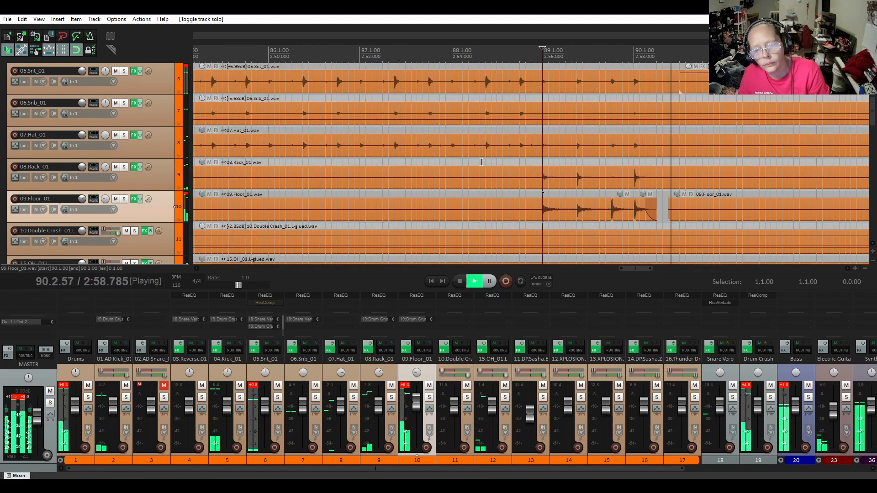
key(space)
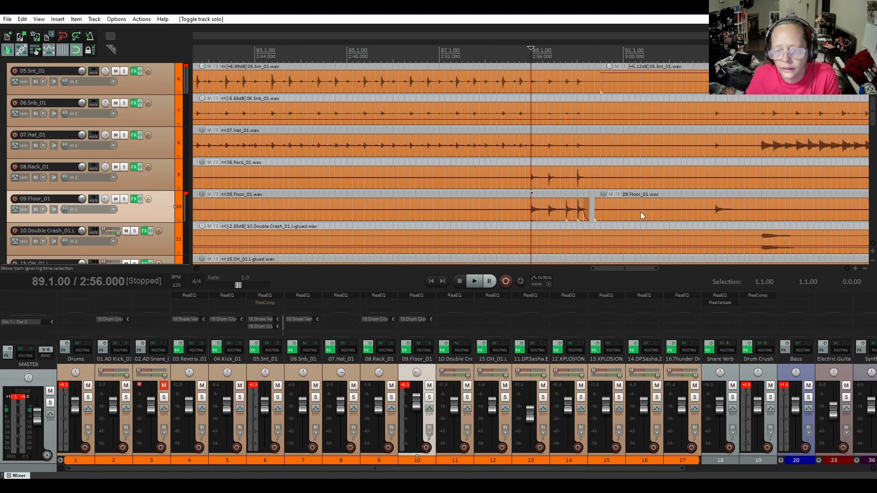
- Audition the floor tom hit at 93.1.00 and split 09.Floor_01 just after it at 93.2.50
click(716, 219)
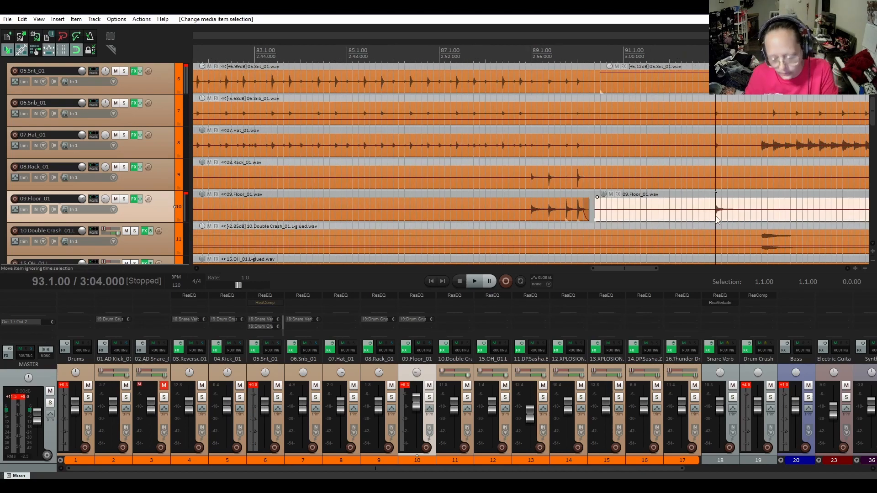
key(space)
key(space)
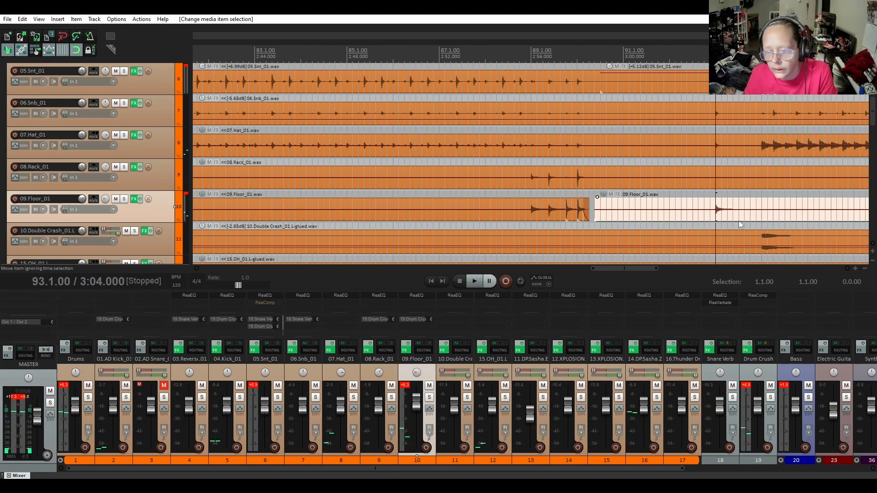
click(733, 220)
key(space)
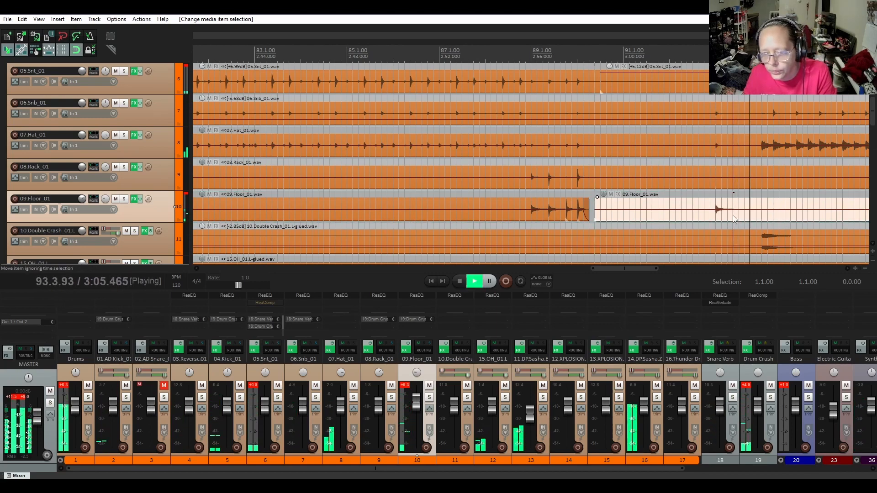
key(space)
key(s)
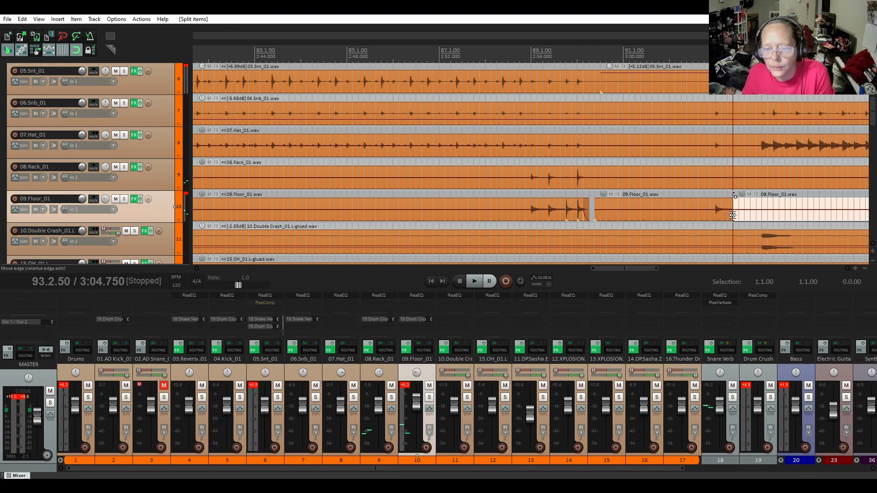
- Give the floor tom hit at 93.1.00 a concave fade-out ending at 93.2.50 and audition it from 92.4.50
drag(731, 199, 726, 201)
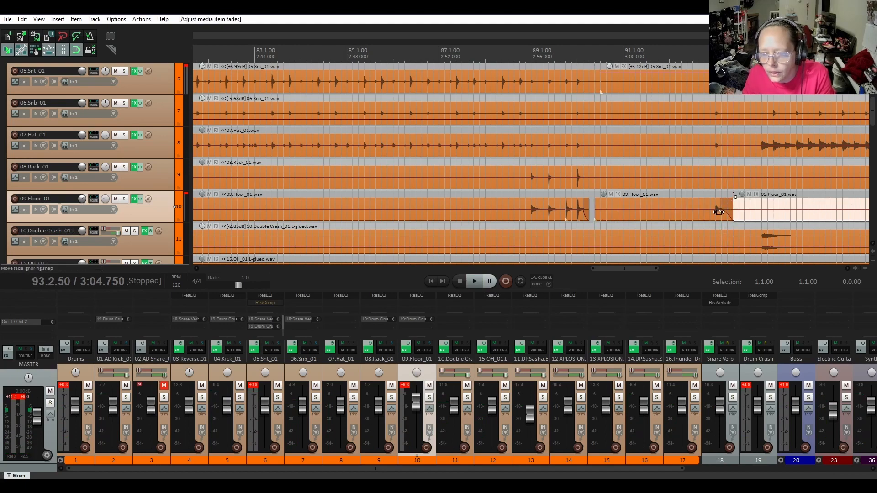
right_click(726, 212)
click(751, 243)
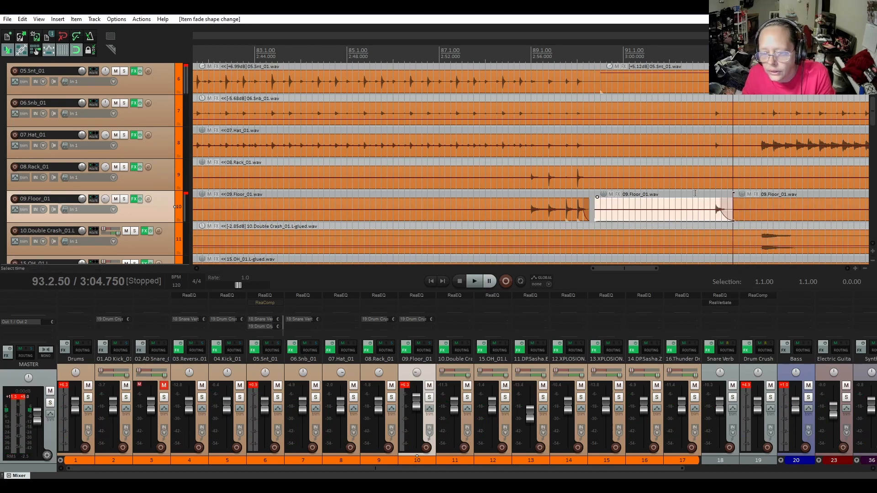
click(707, 192)
key(space)
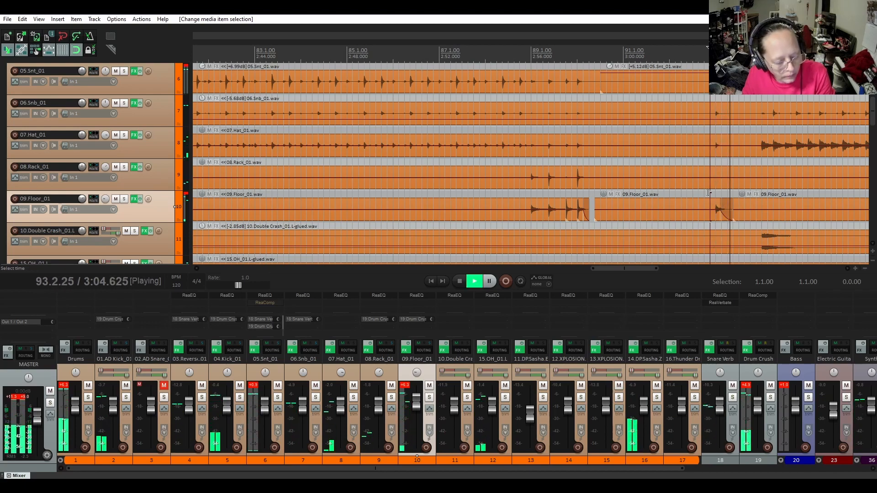
key(space)
key(space)
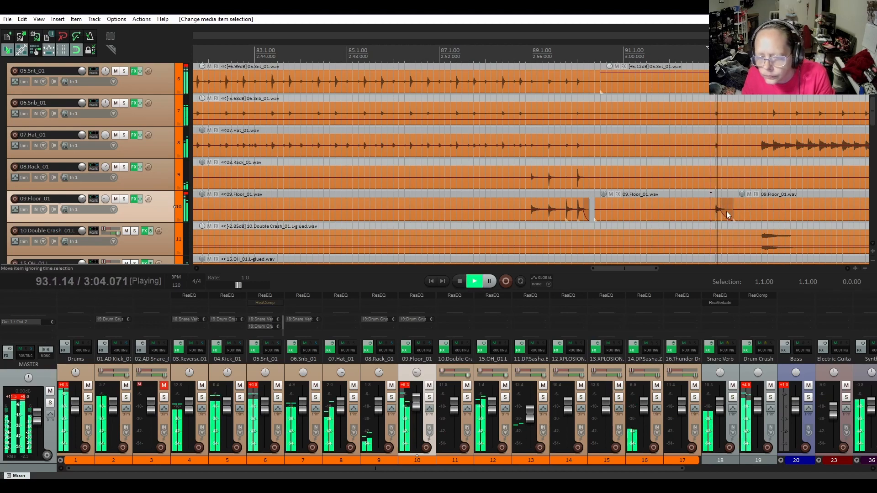
key(space)
- Fine-tune the length of the fade-out on the floor tom hit at 93.1.00 and replay it
drag(726, 211, 724, 211)
key(space)
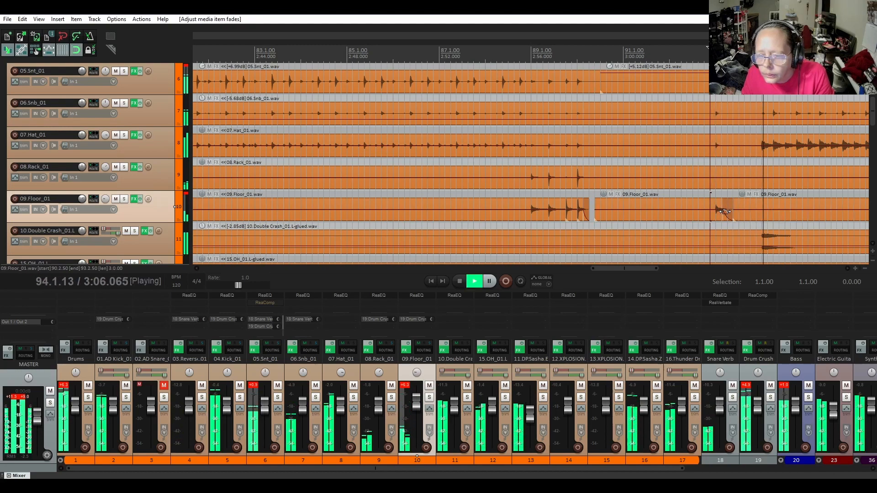
key(space)
- Change the fade-out of the floor tom hit at 93.1.00 to a steeper concave curve and audition it from 92.4.50
right_click(728, 215)
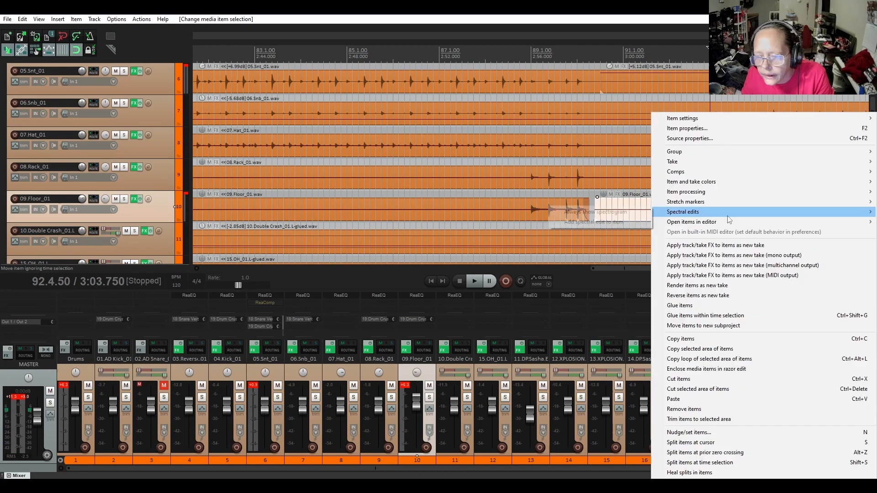
click(744, 97)
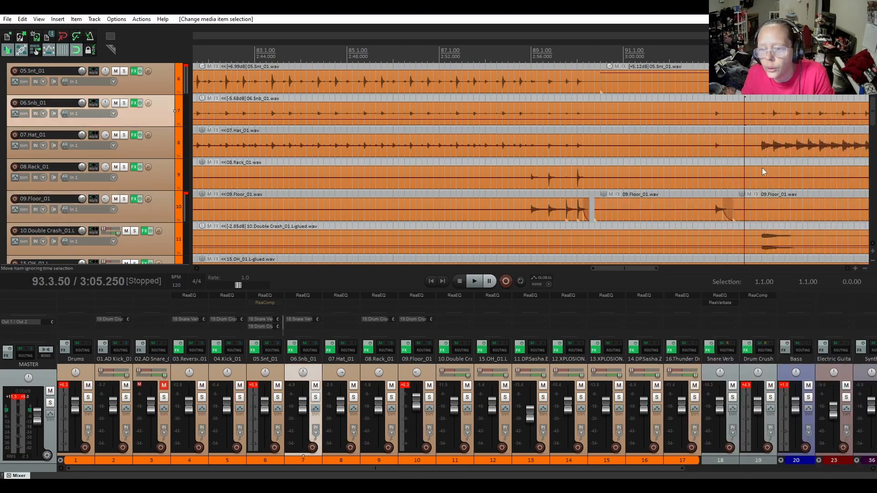
right_click(725, 216)
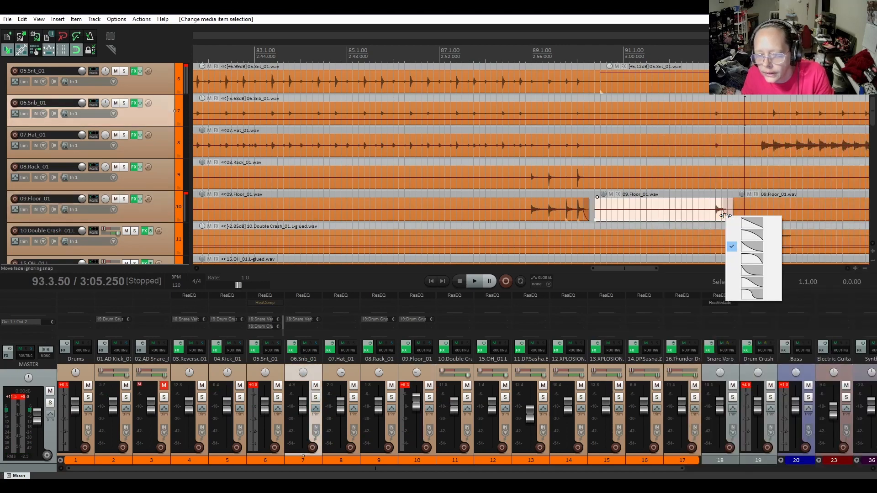
click(753, 268)
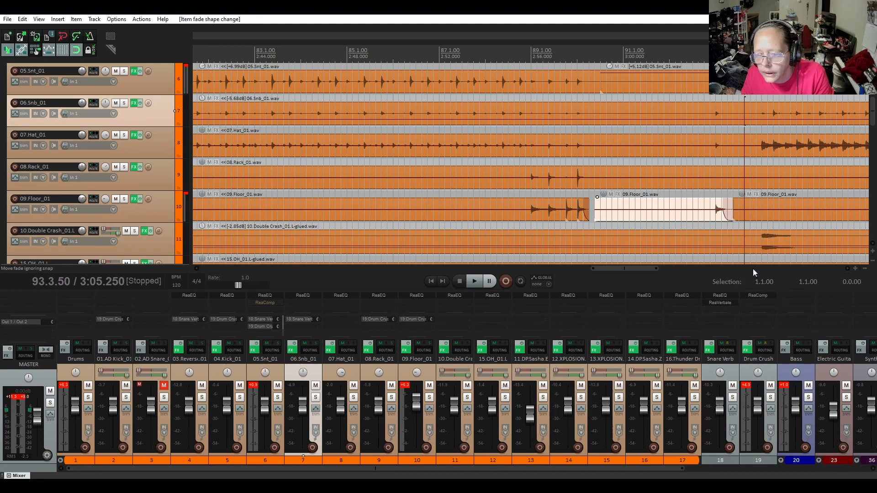
click(711, 191)
key(space)
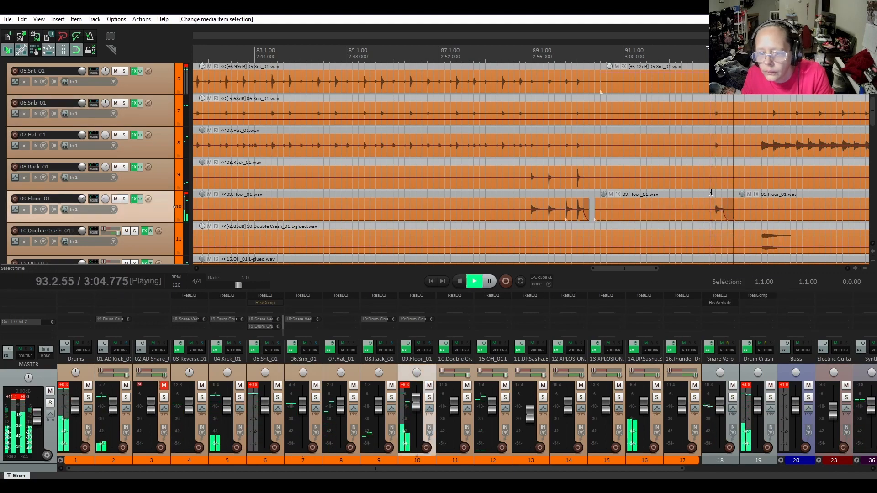
key(space)
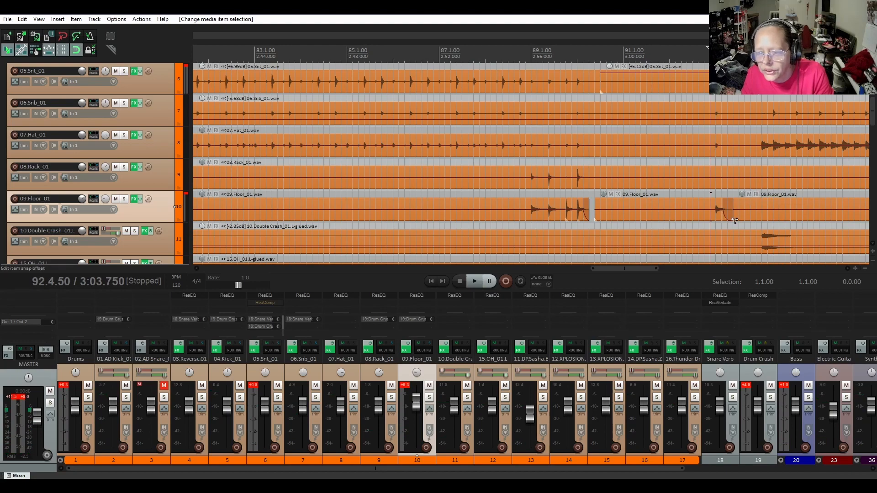
- Mute the remaining 09.Floor_01 item after 93.2.50 and check the passage in playback from 92.4.50
click(749, 194)
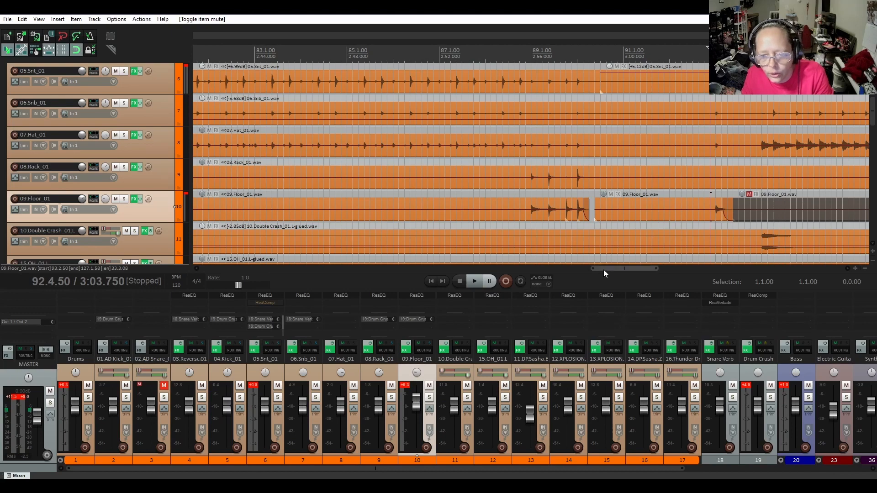
drag(604, 269, 617, 284)
key(space)
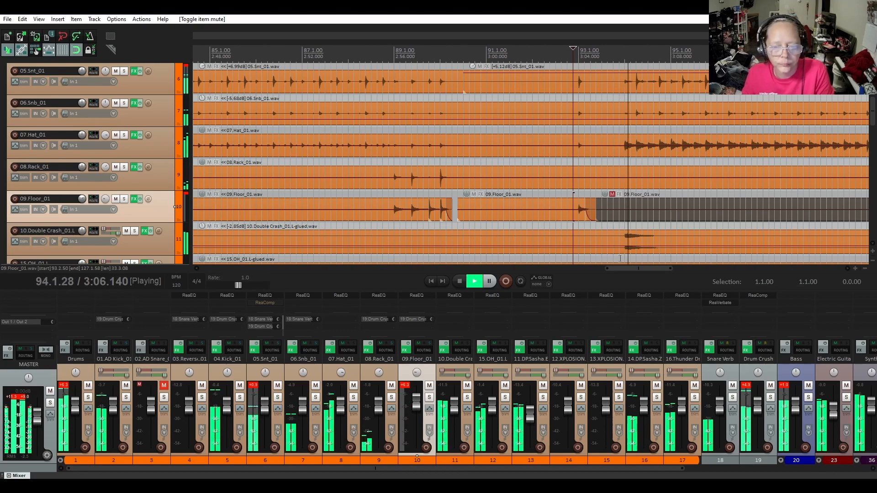
key(space)
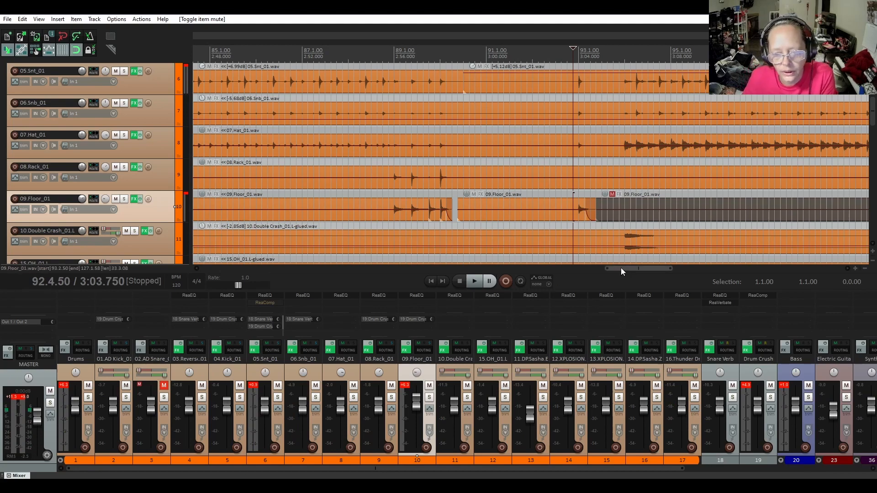
- Review the splits and muted sections of 09.Floor_01 and the other drum tracks across the whole song
drag(620, 267, 243, 268)
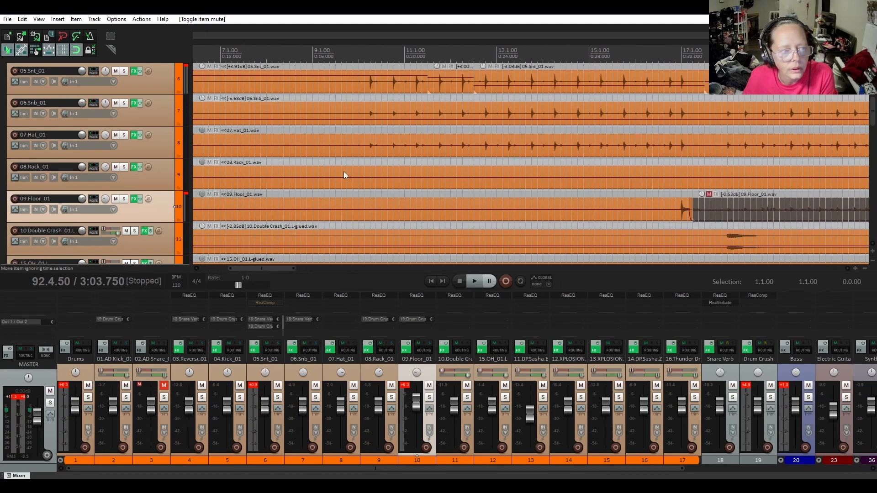
scroll(157, 133, down, 1)
scroll(158, 134, up, 2)
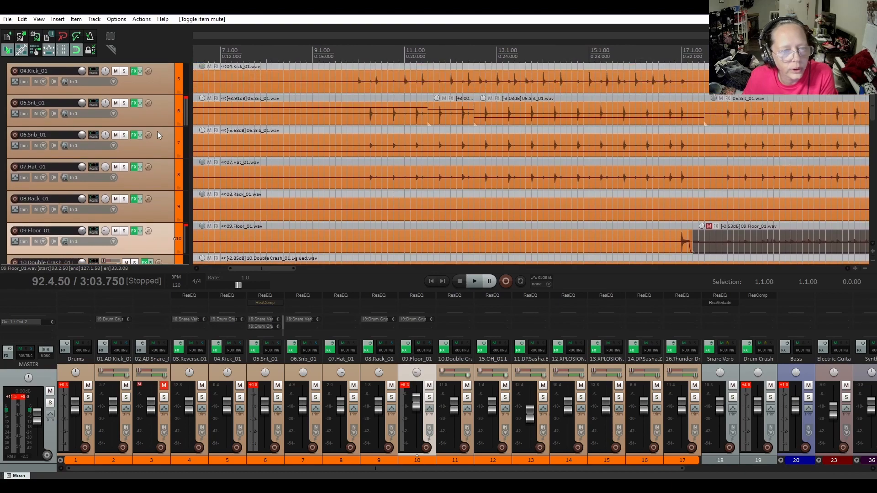
scroll(426, 164, down, 2)
scroll(426, 164, down, 2)
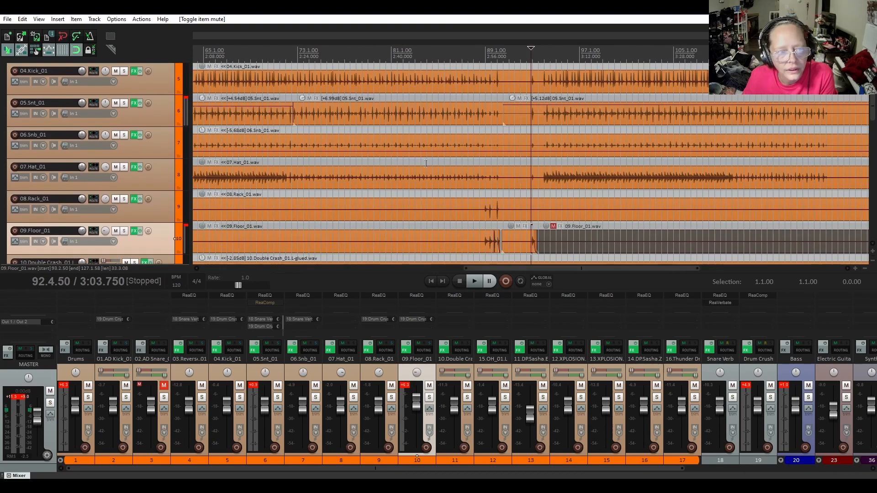
scroll(425, 164, down, 1)
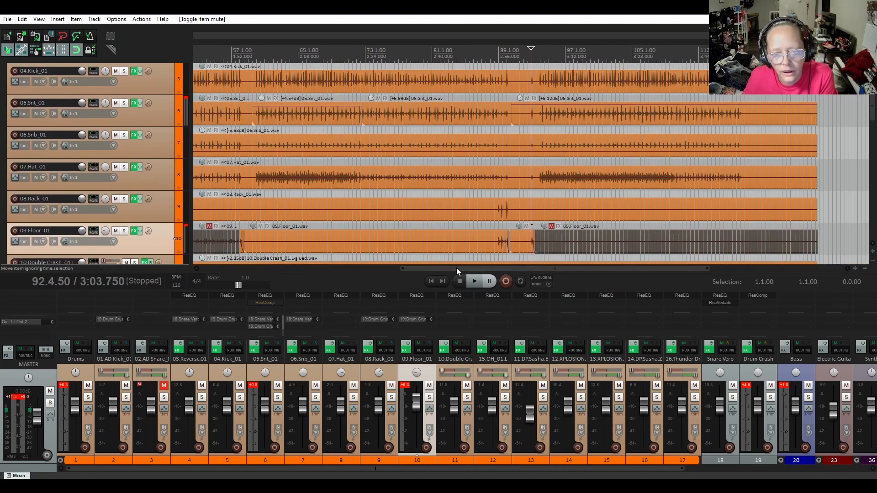
drag(456, 268, 221, 273)
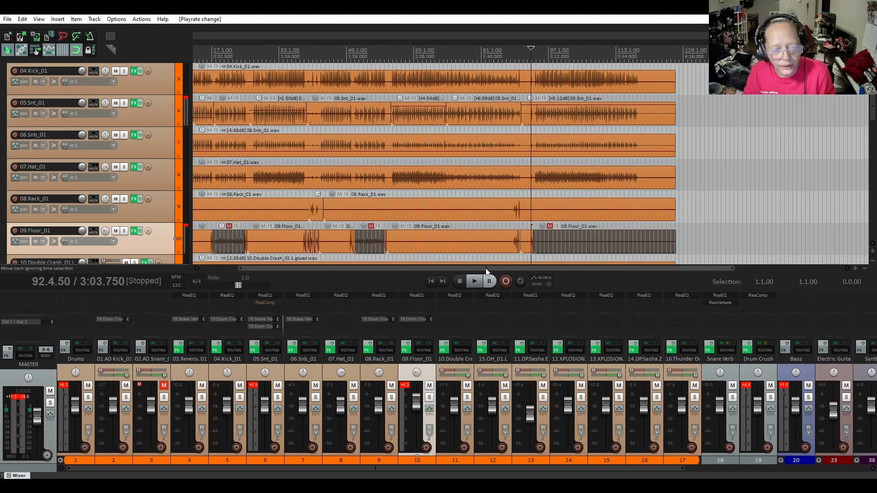
drag(487, 269, 432, 265)
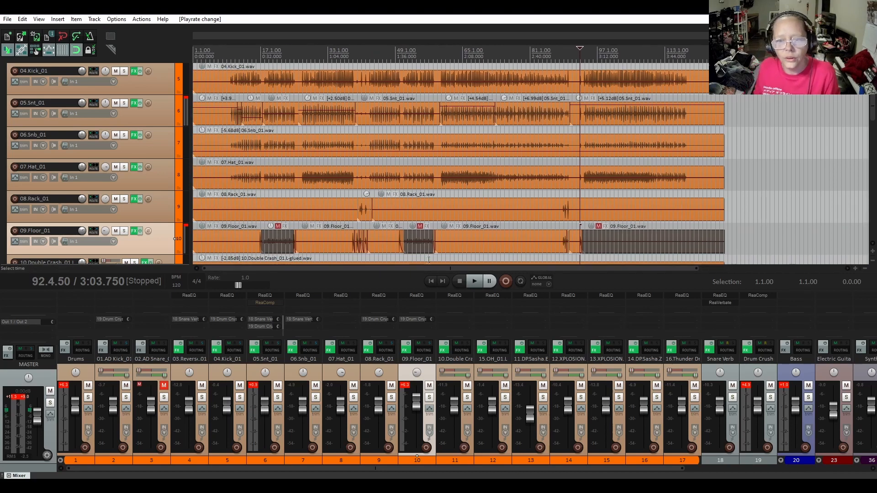